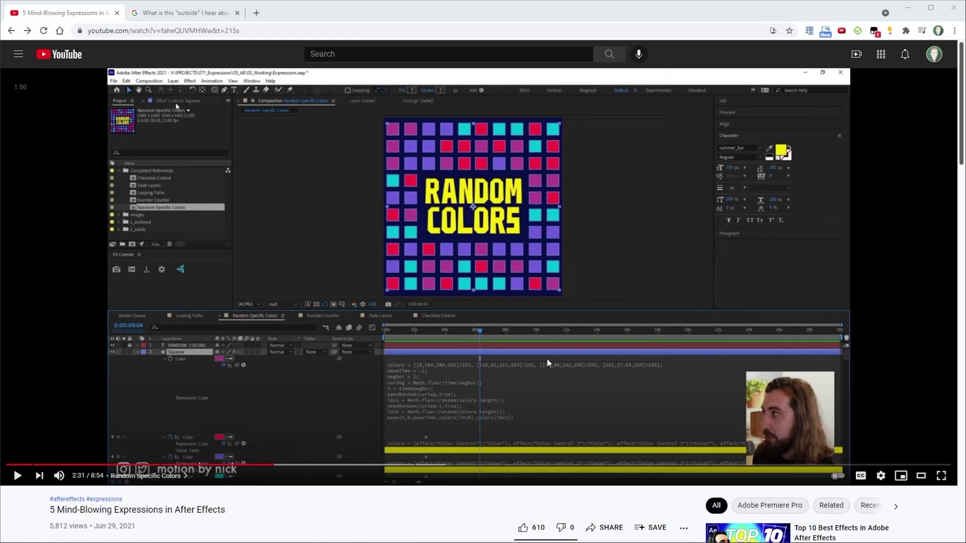
# Resume the YouTube tutorial and jump ahead to its colour expression code close-up around 2:55.
pyautogui.click(473, 305)
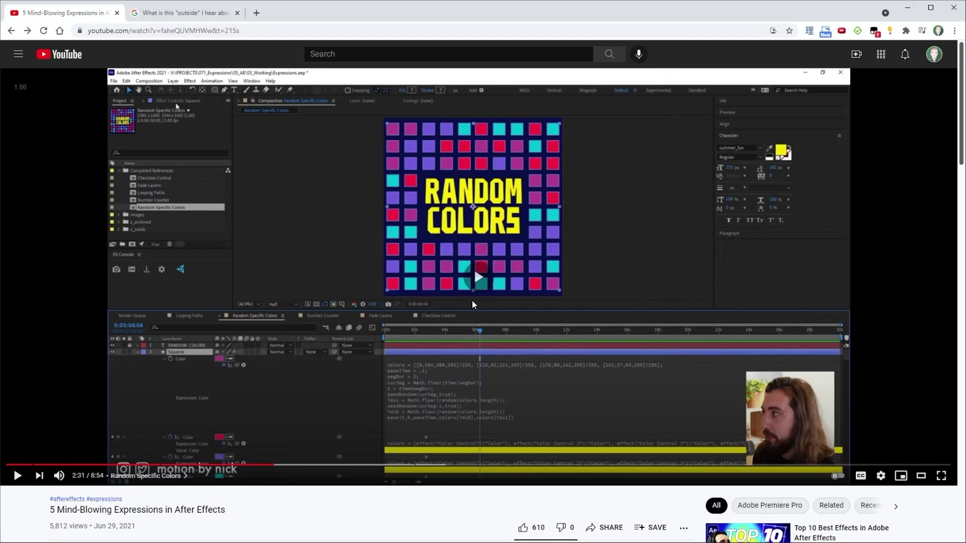
pyautogui.scroll(-2, 415, 298)
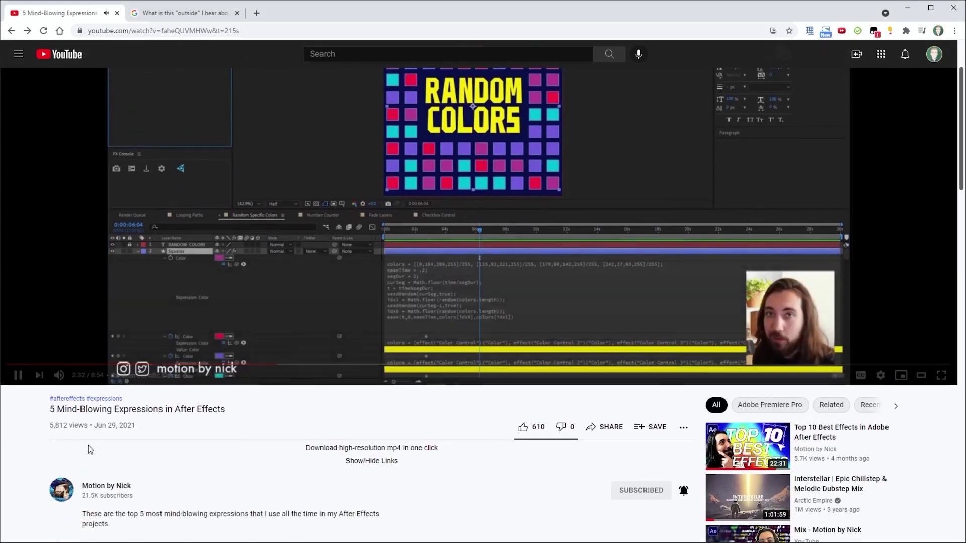
pyautogui.moveTo(132, 486); pyautogui.dragTo(81, 487)
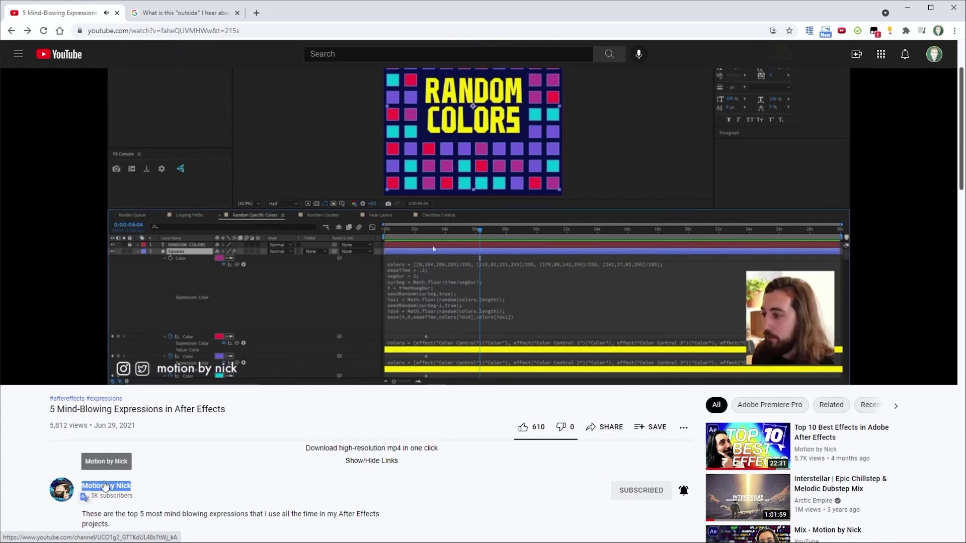
pyautogui.click(174, 486)
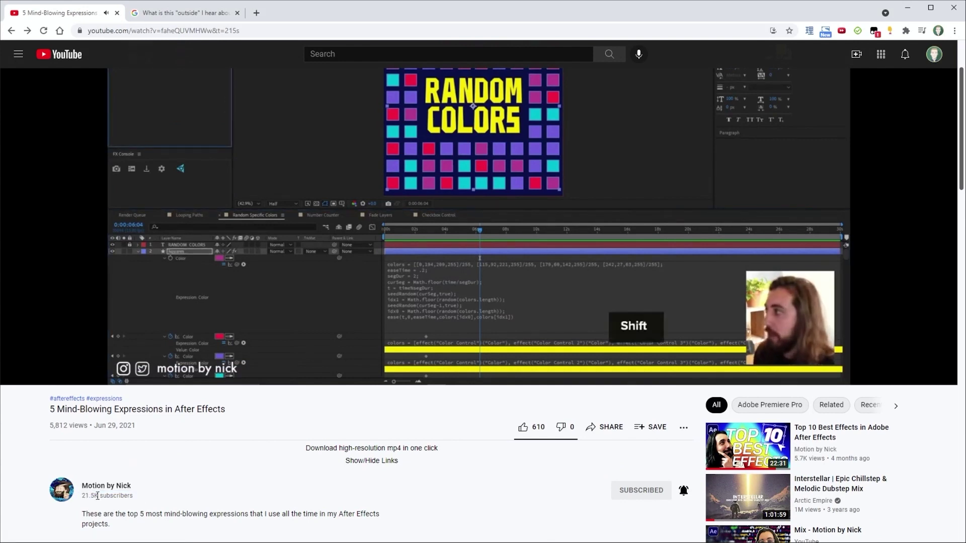
pyautogui.scroll(2, 199, 473)
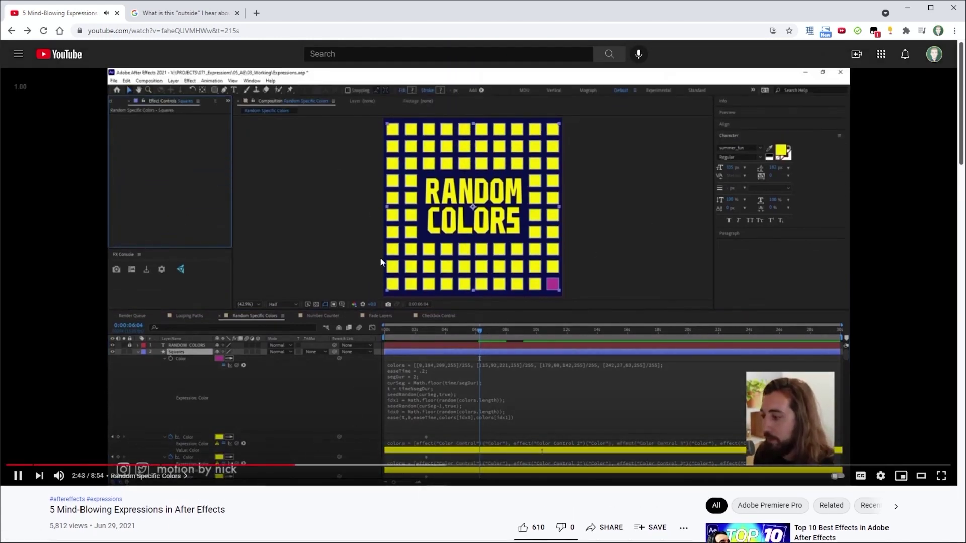
pyautogui.moveTo(48, 509); pyautogui.dragTo(231, 510)
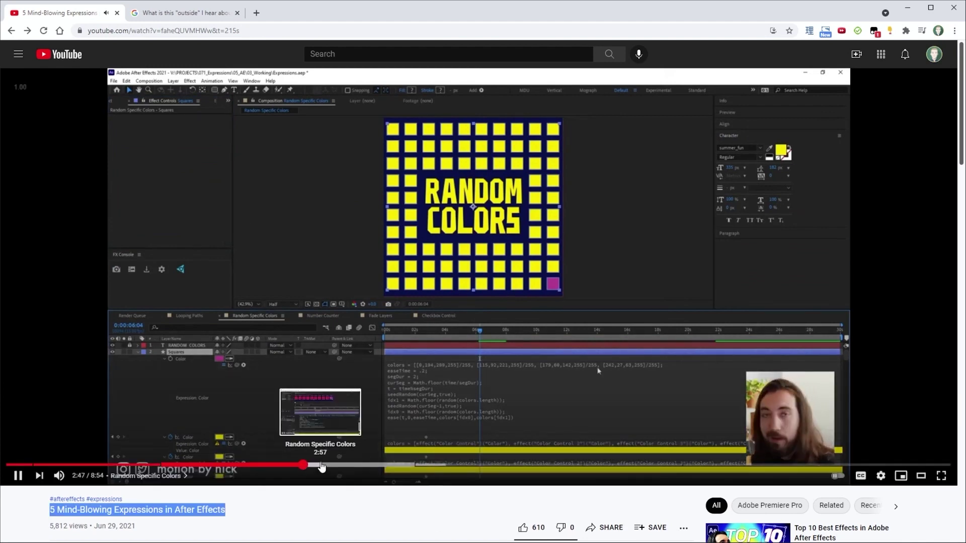
pyautogui.click(317, 465)
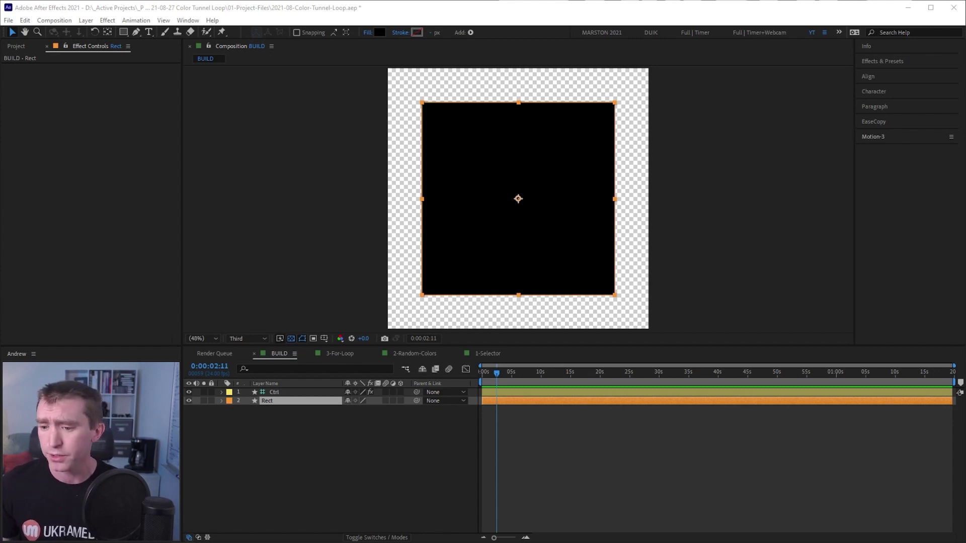
# Lock Effect Controls on Ctrl's four Color Controls and Color Selector slider, then select Rect.
pyautogui.click(318, 411)
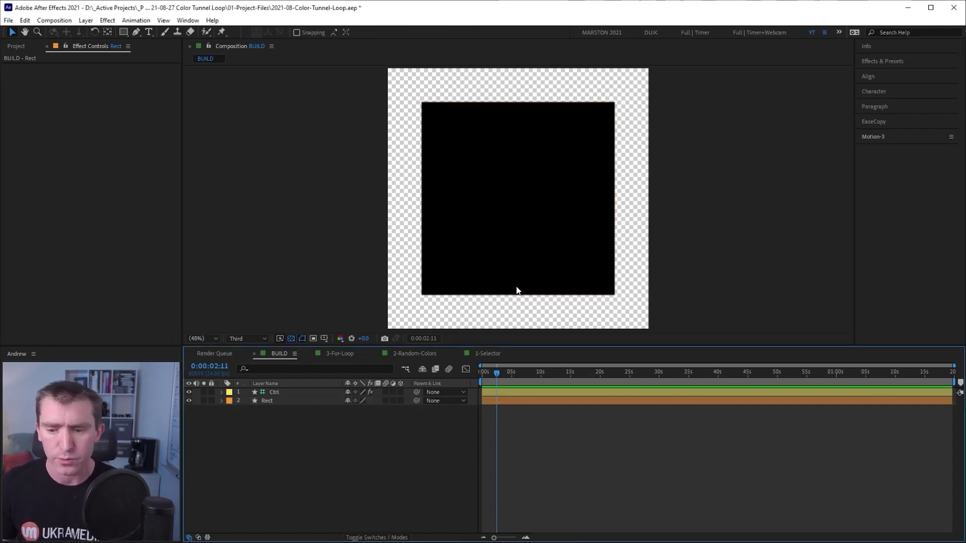
pyautogui.click(278, 401)
pyautogui.click(278, 393)
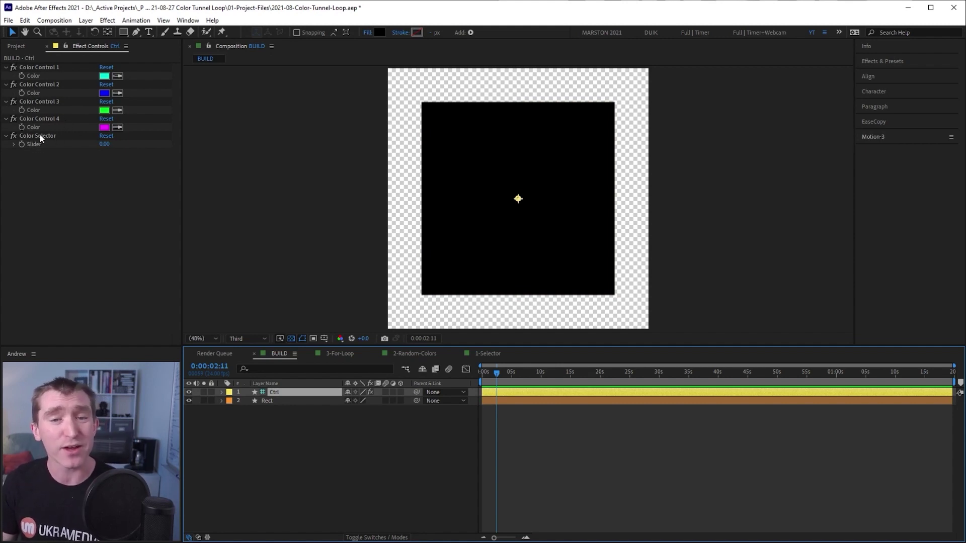
pyautogui.click(281, 400)
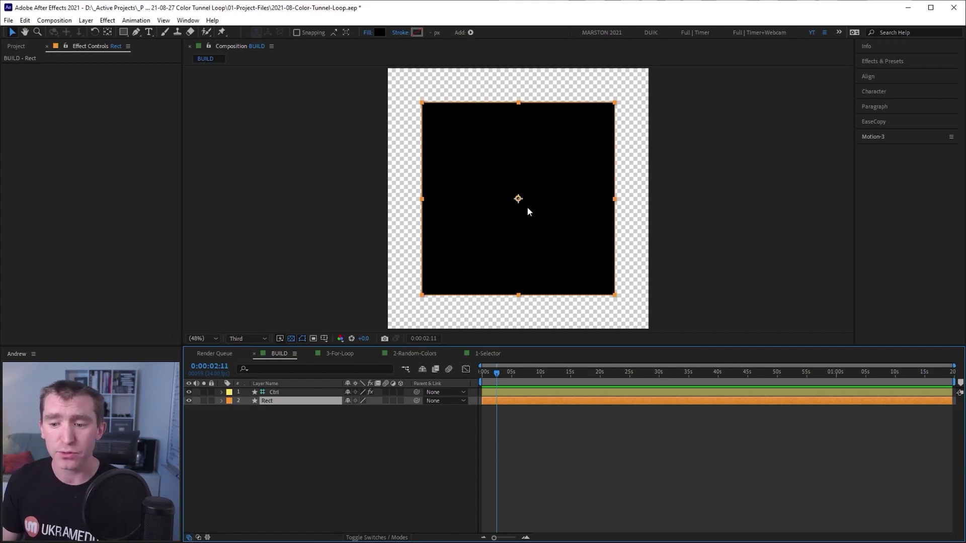
pyautogui.click(290, 393)
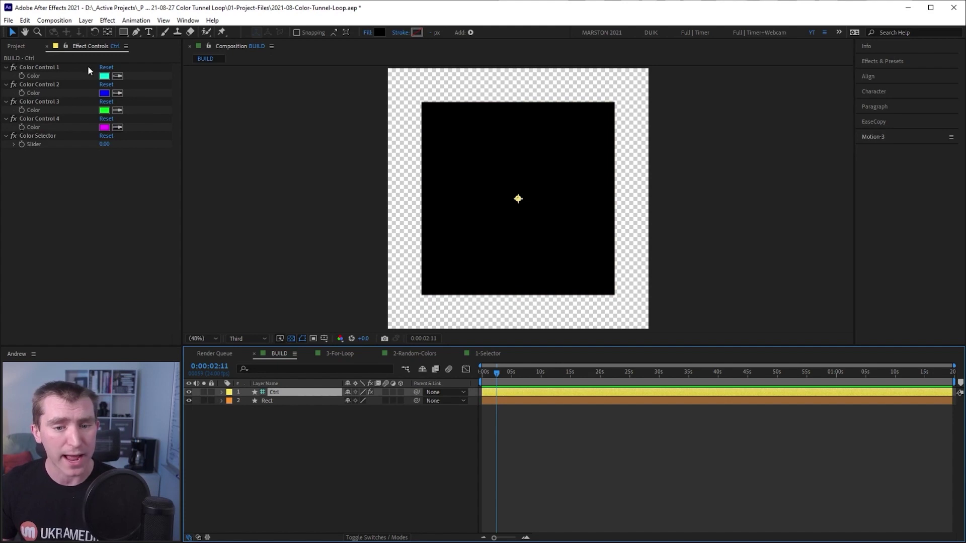
pyautogui.click(66, 47)
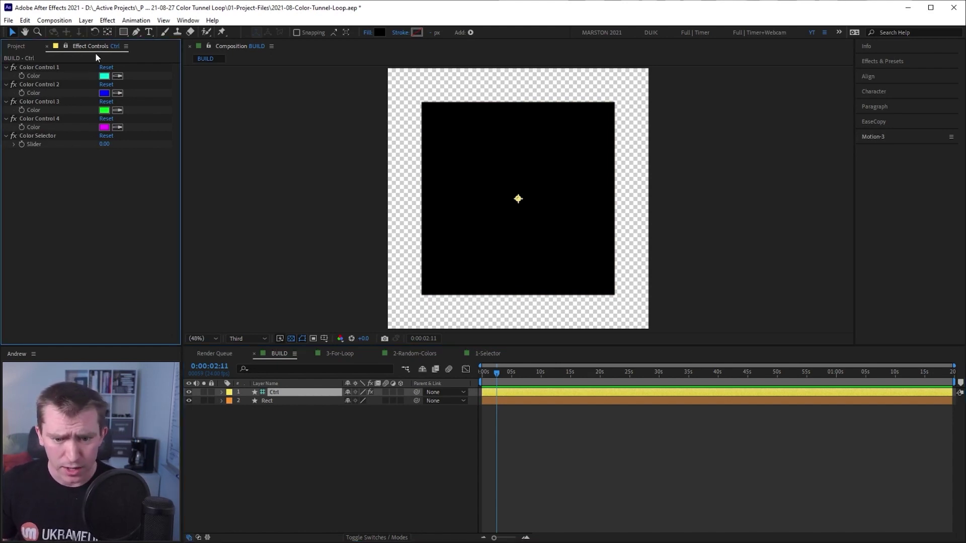
pyautogui.click(276, 400)
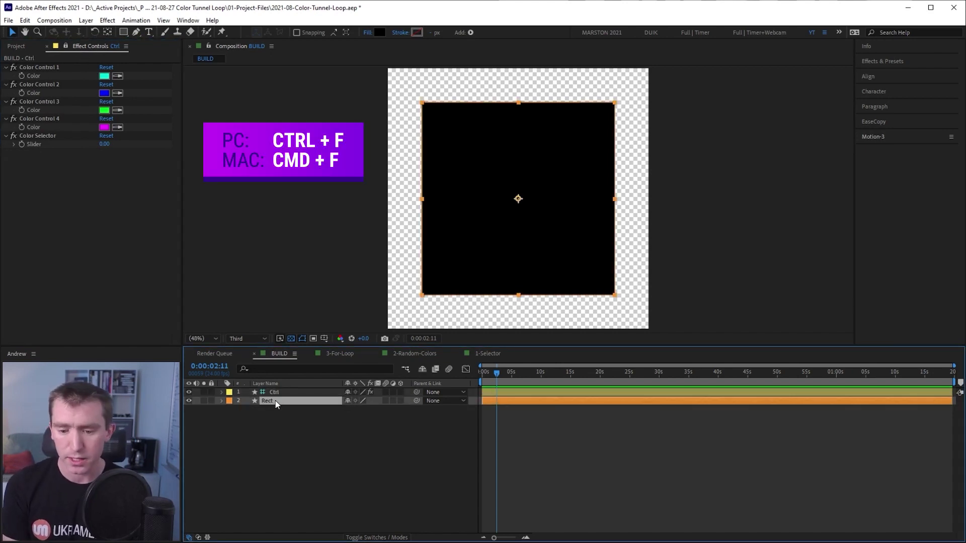
# Filter properties by 'color' and pick-whip Rect's Fill 1 Color to Ctrl's Color Control 1.
pyautogui.hotkey('ctrl', 'f')
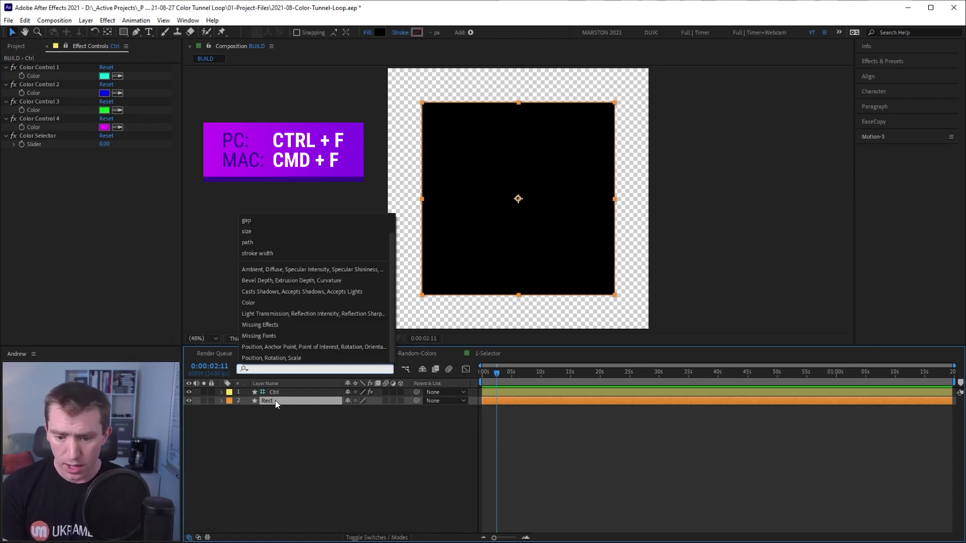
pyautogui.write('color')
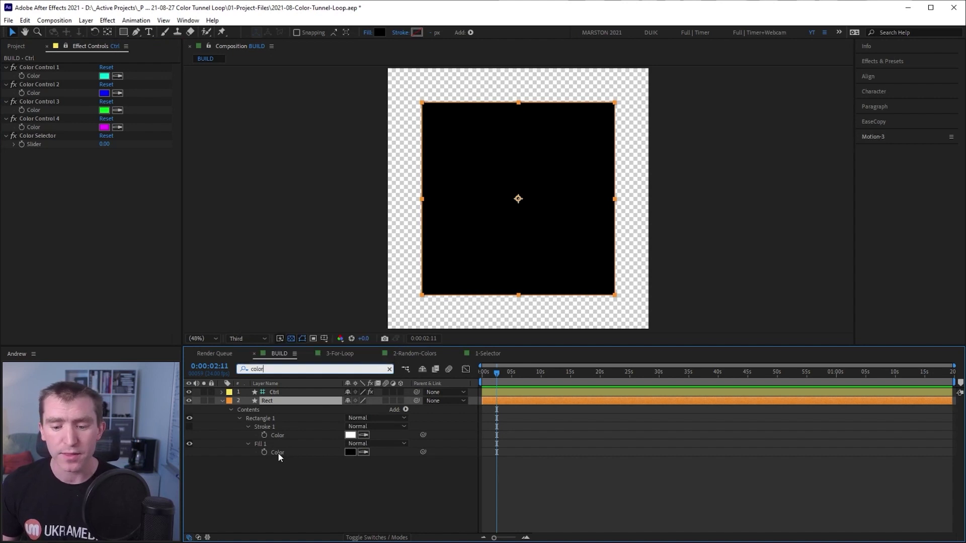
pyautogui.moveTo(423, 451); pyautogui.dragTo(38, 74)
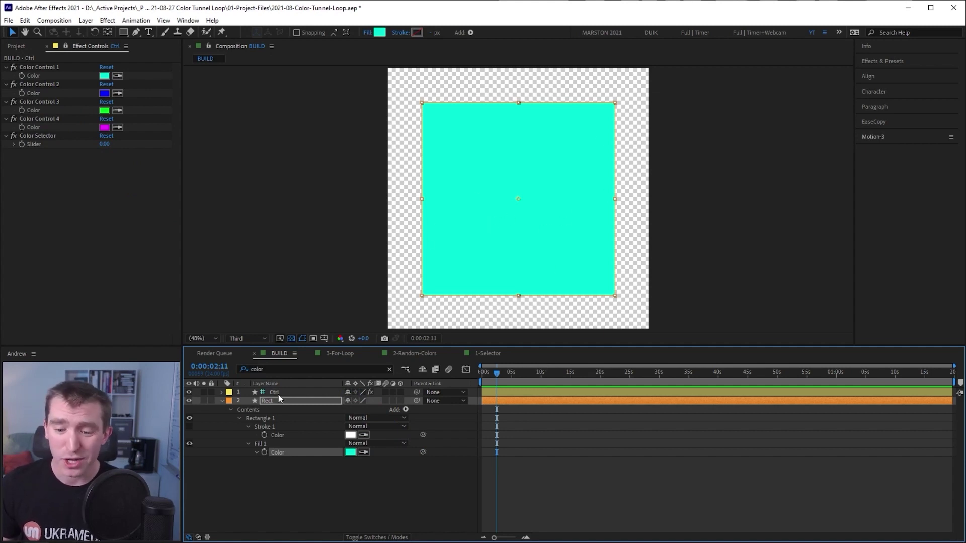
pyautogui.click(256, 453)
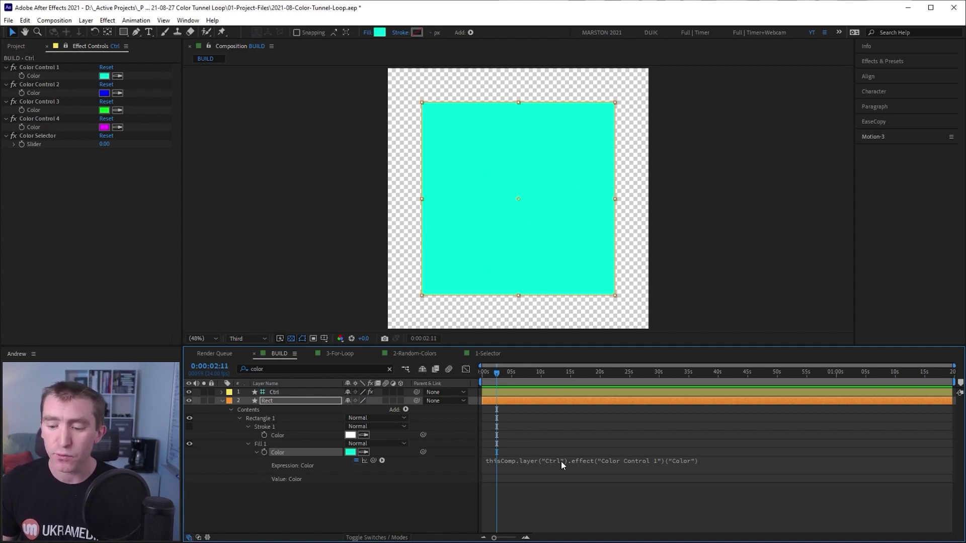
pyautogui.click(614, 466)
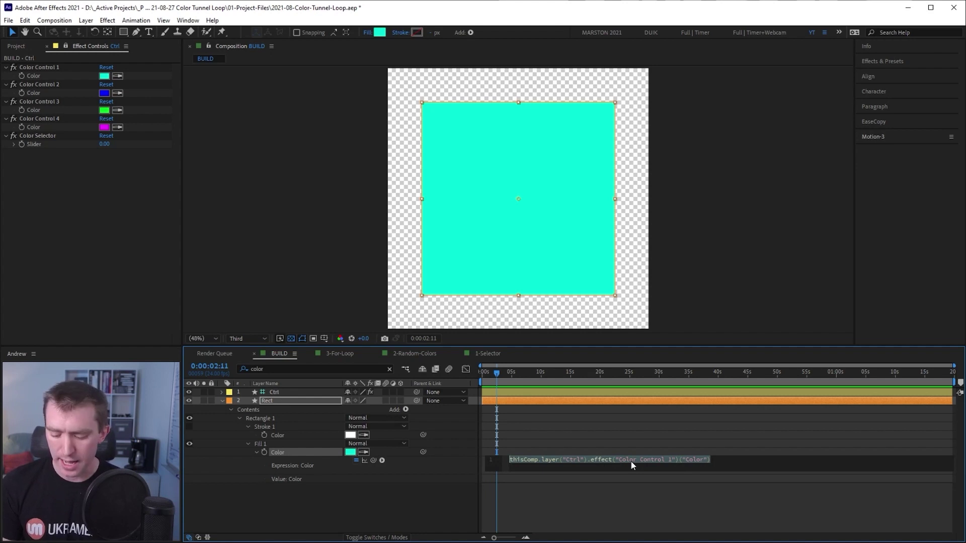
# Turn the fill expression into 'color1 = …;' and duplicate it into four lines.
pyautogui.press('Home')
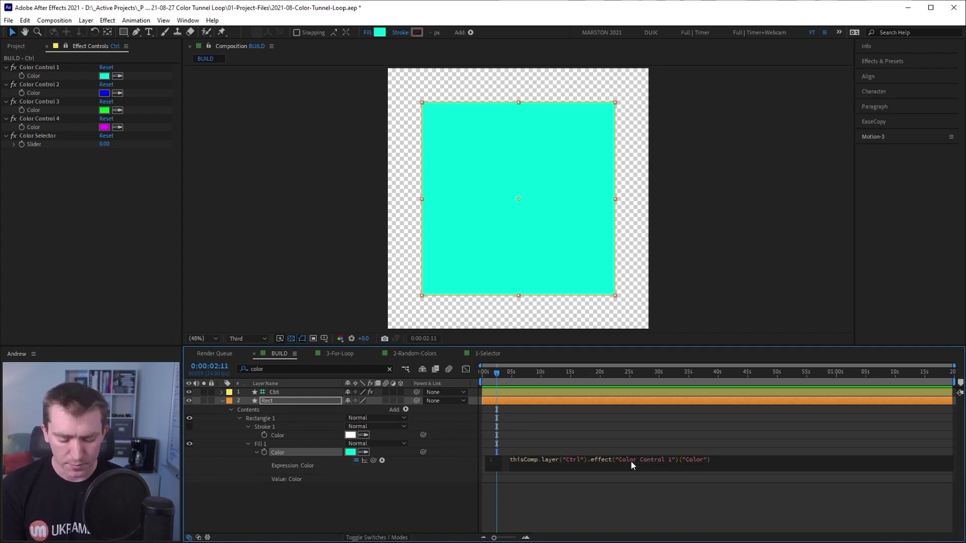
pyautogui.write('color')
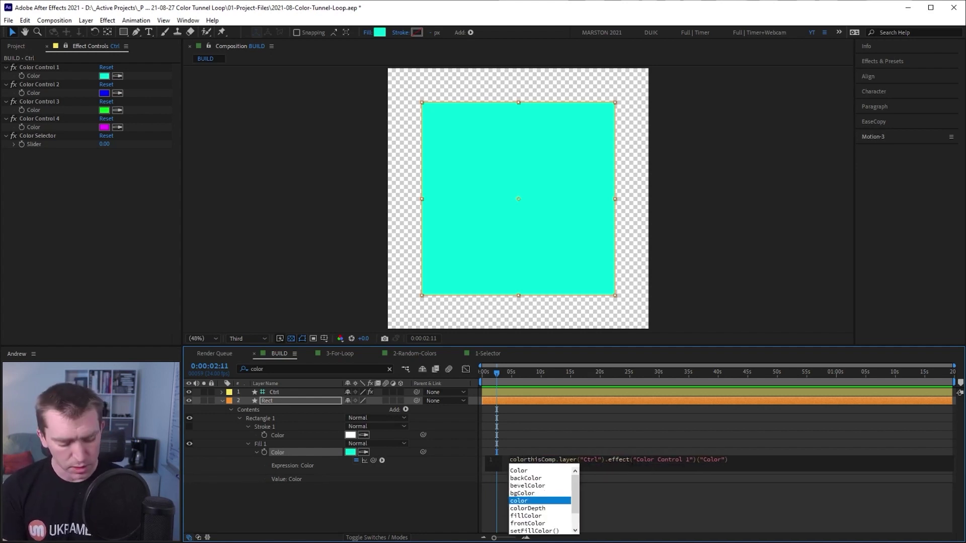
pyautogui.write('1 =')
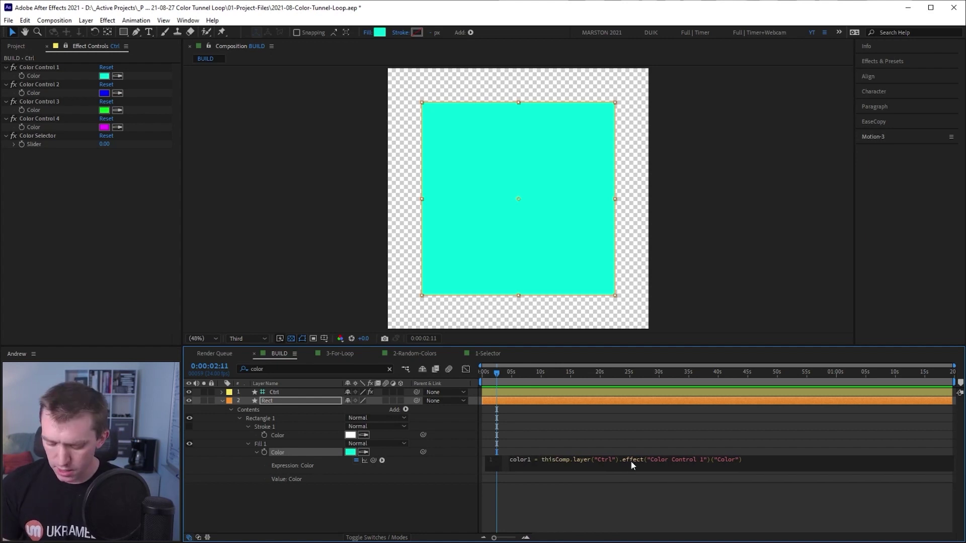
pyautogui.press('End')
pyautogui.write(';')
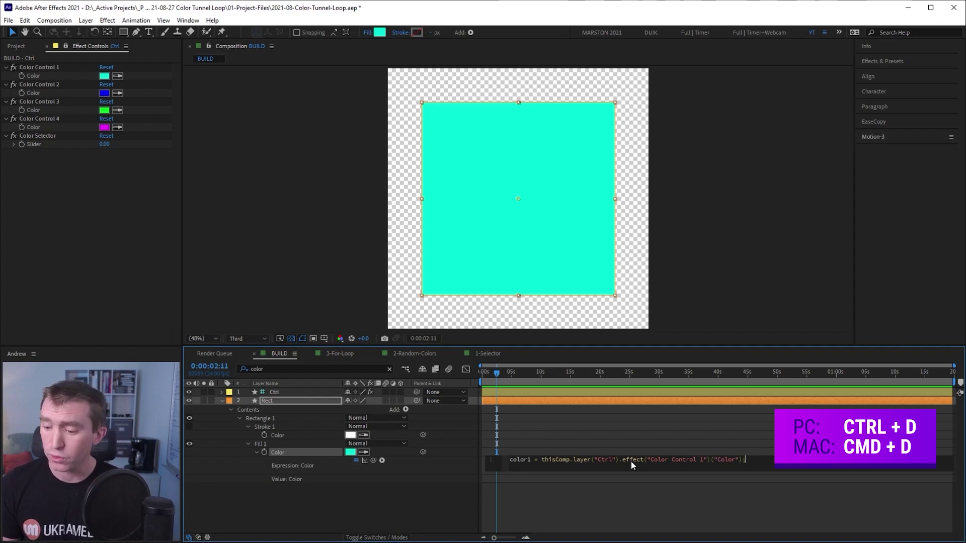
pyautogui.hotkey('ctrl', 'd')
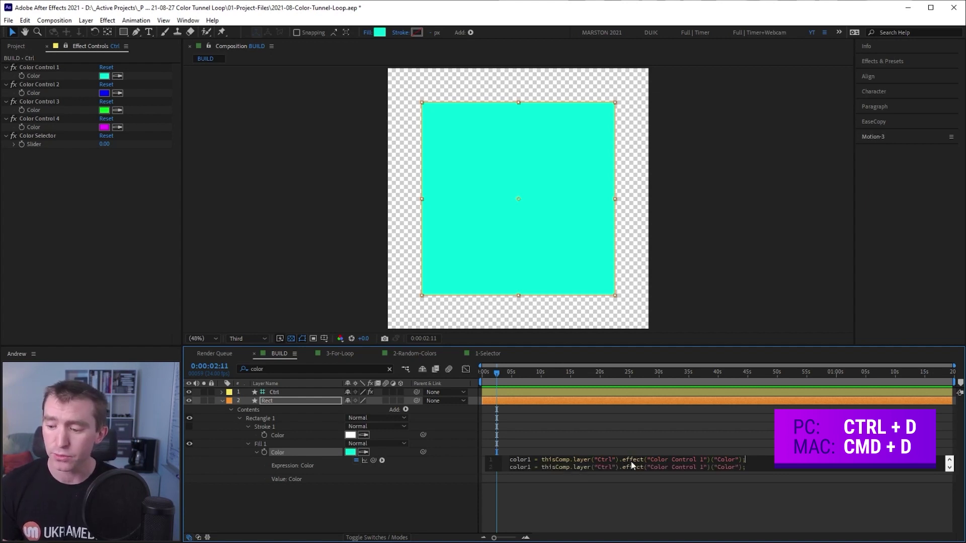
pyautogui.hotkey('ctrl', 'd')
pyautogui.hotkey('ctrl', 'd')
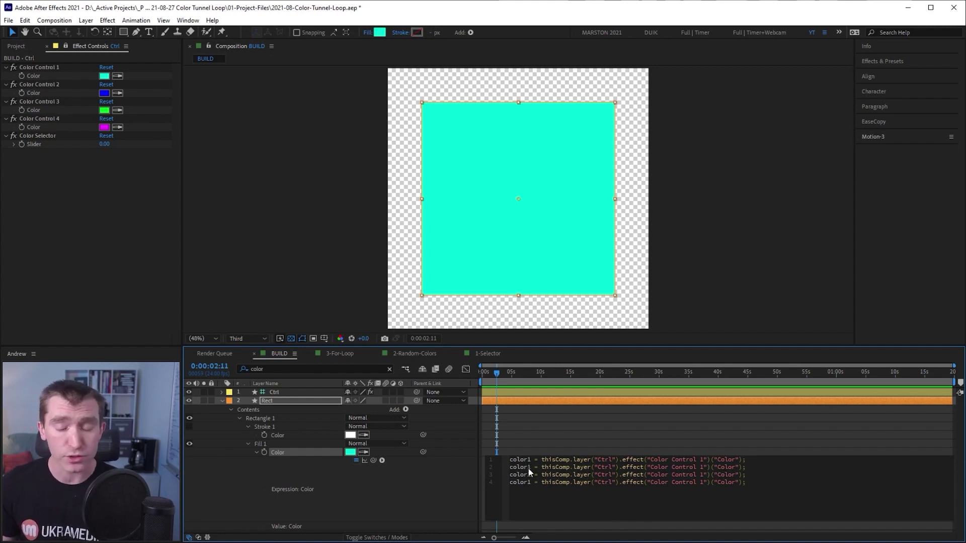
# Renumber lines 2–4 to color2–color4 referencing Color Control 2, 3 and 4.
pyautogui.moveTo(650, 467); pyautogui.dragTo(703, 467)
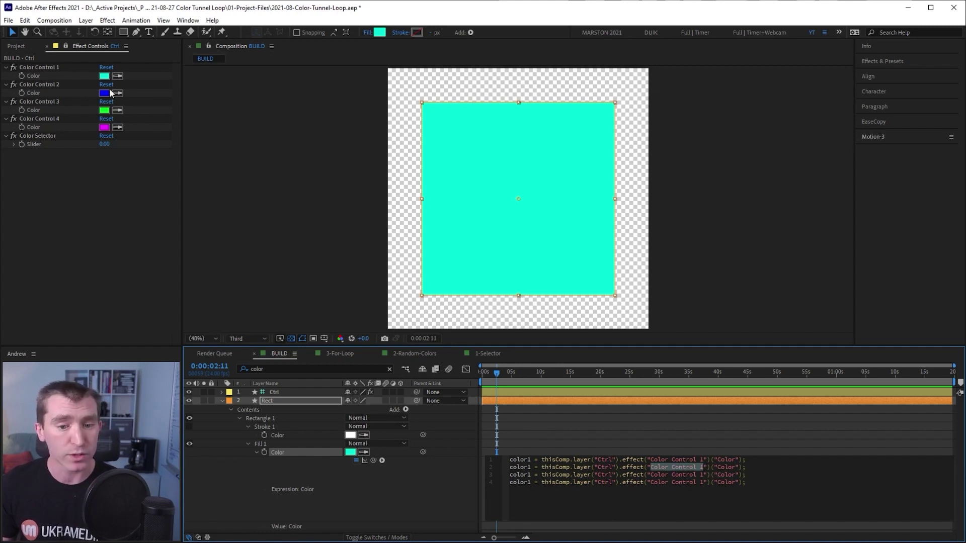
pyautogui.click(526, 418)
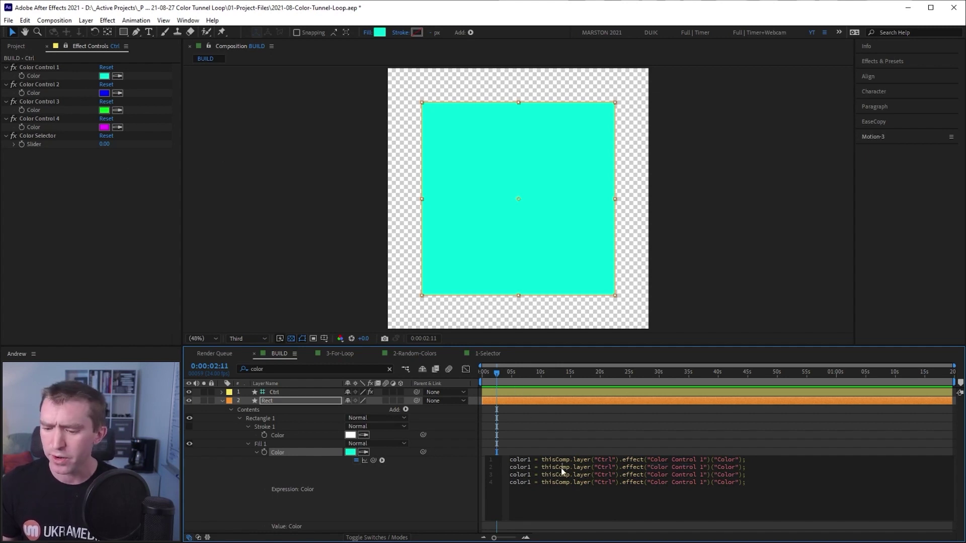
pyautogui.press('BackSpace')
pyautogui.write('2')
pyautogui.press('Down')
pyautogui.press('BackSpace')
pyautogui.write('3')
pyautogui.press('Down')
pyautogui.press('BackSpace')
pyautogui.write('4')
pyautogui.doubleClick(701, 467)
pyautogui.write('2')
pyautogui.write('3')
pyautogui.press('Down')
pyautogui.press('BackSpace')
pyautogui.write('4')
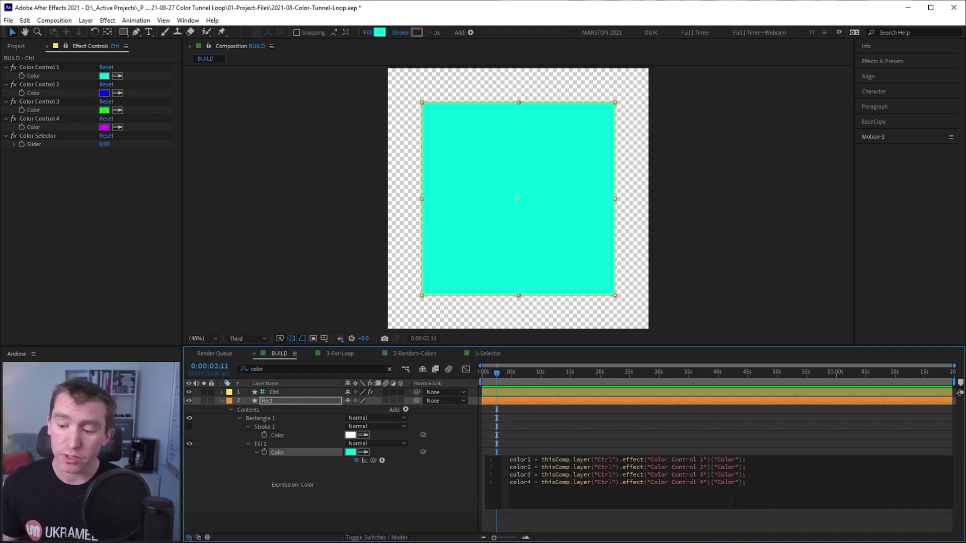
# Return color3 from the fill expression, turning the square green, then select that line to replace it.
pyautogui.click(645, 501)
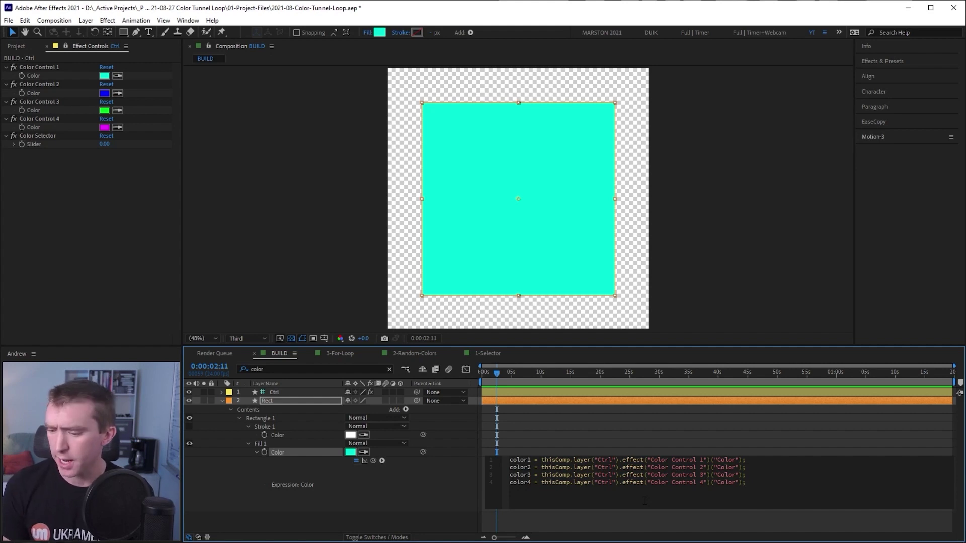
pyautogui.press('Return')
pyautogui.press('Return')
pyautogui.write('color')
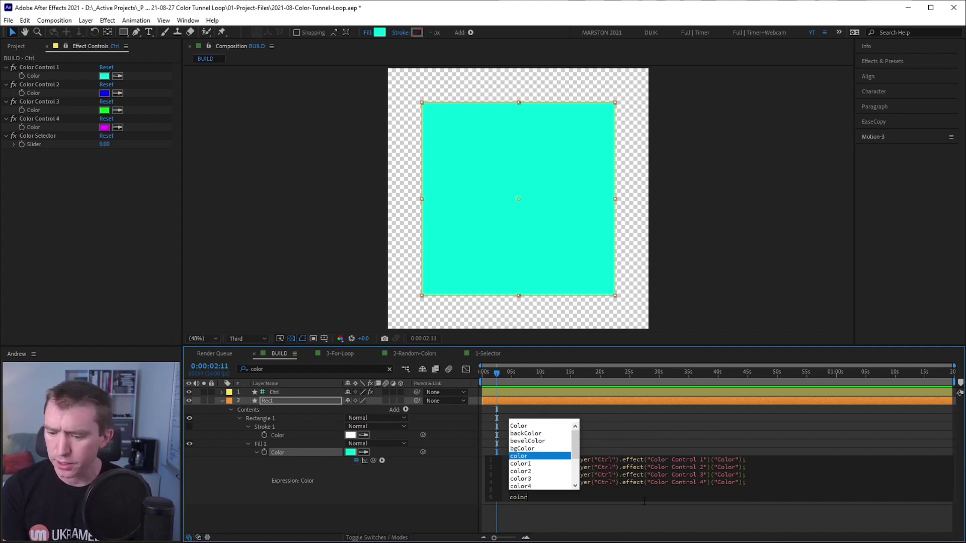
pyautogui.write('3')
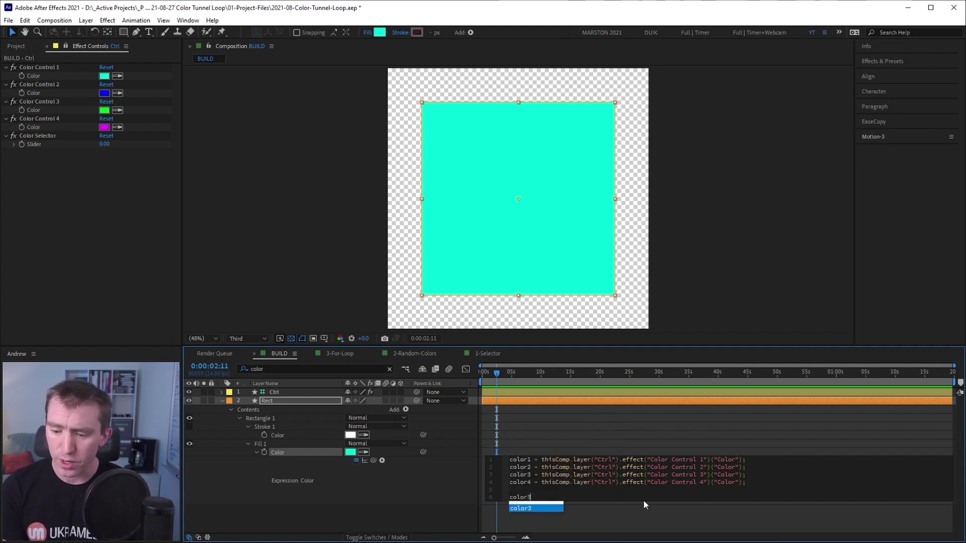
pyautogui.write(';')
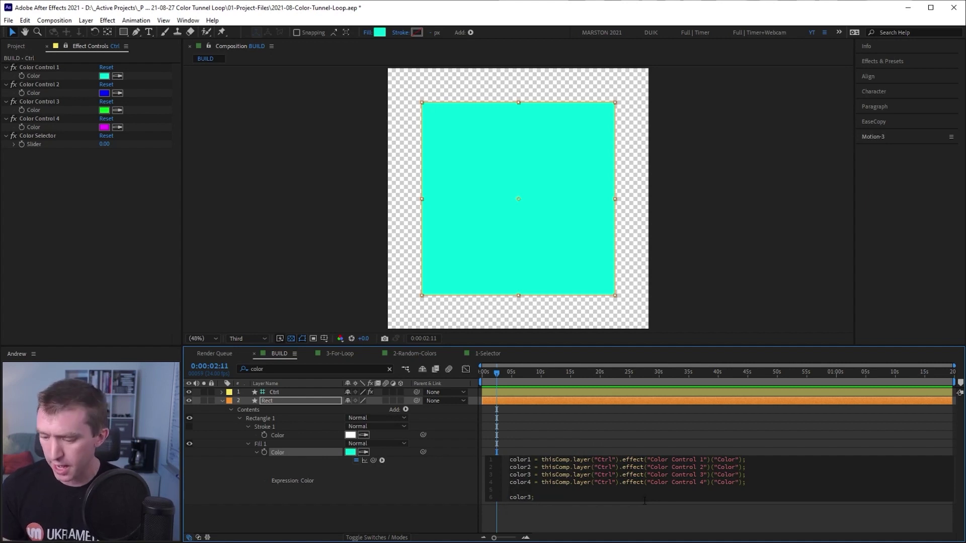
pyautogui.press('KP_Enter')
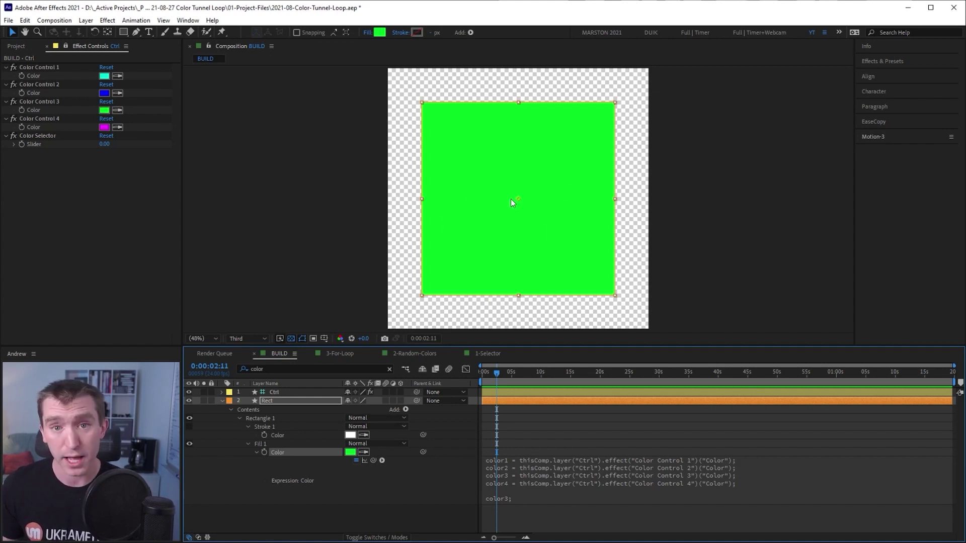
pyautogui.click(514, 488)
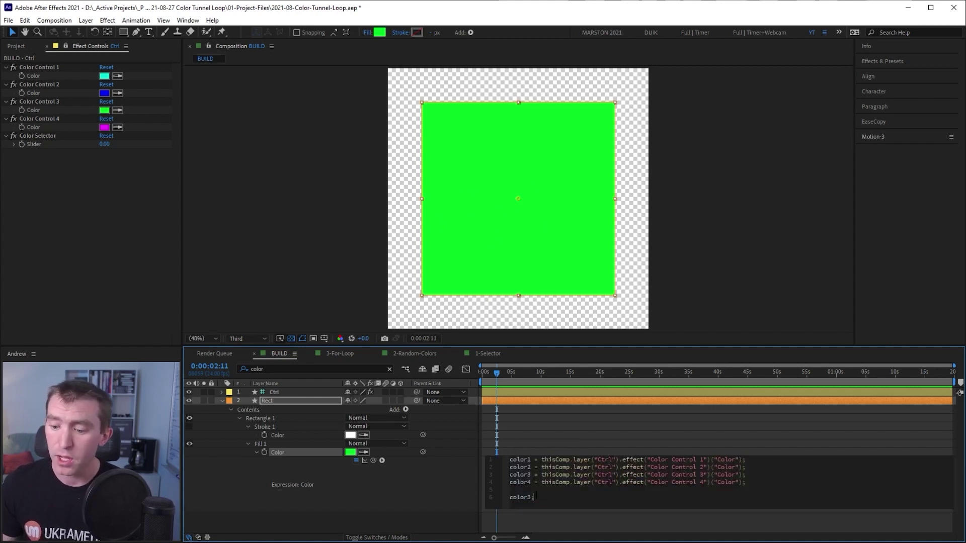
pyautogui.moveTo(544, 496); pyautogui.dragTo(528, 497)
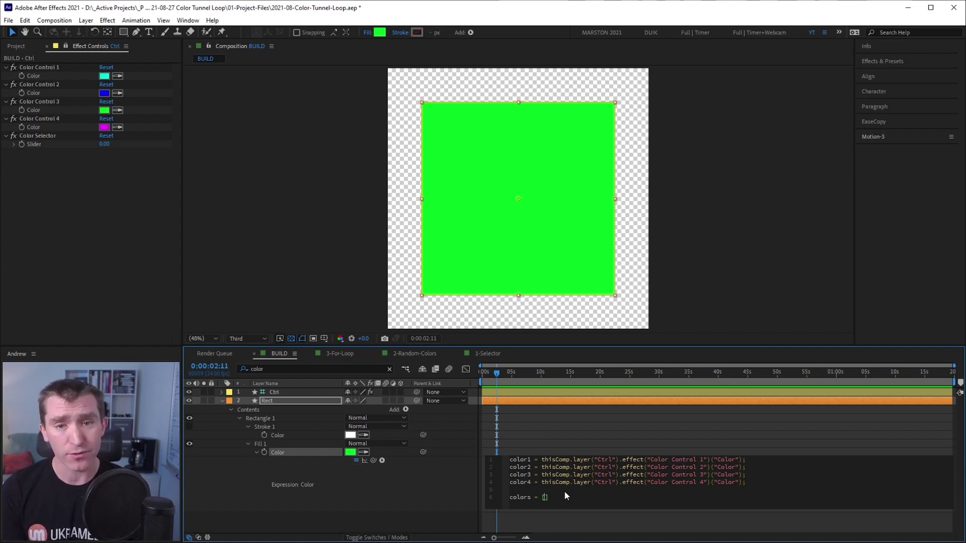
# Fill the colors array with color1–color4 and return colors[3], turning the square magenta.
pyautogui.write('color1, color2, color3, color4];')
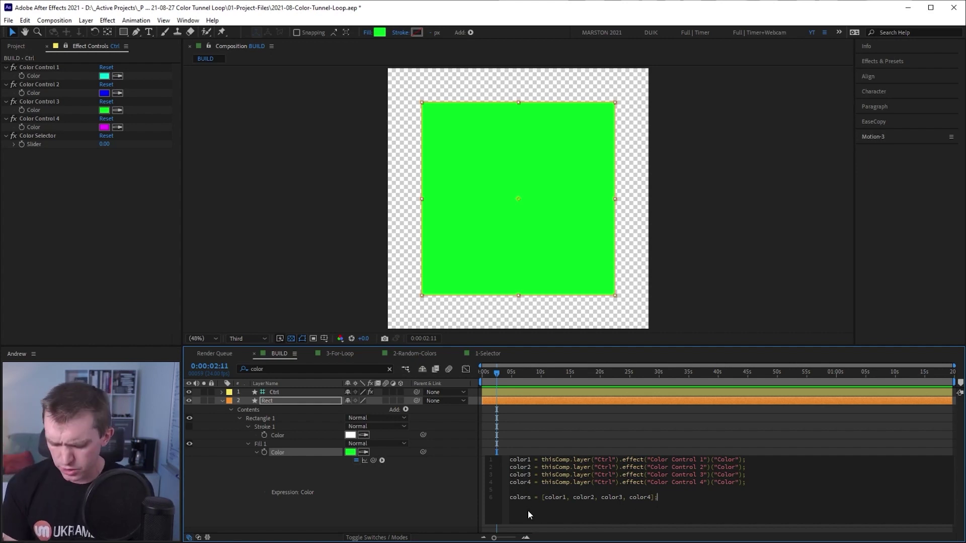
pyautogui.press('Return')
pyautogui.press('Return')
pyautogui.write('color')
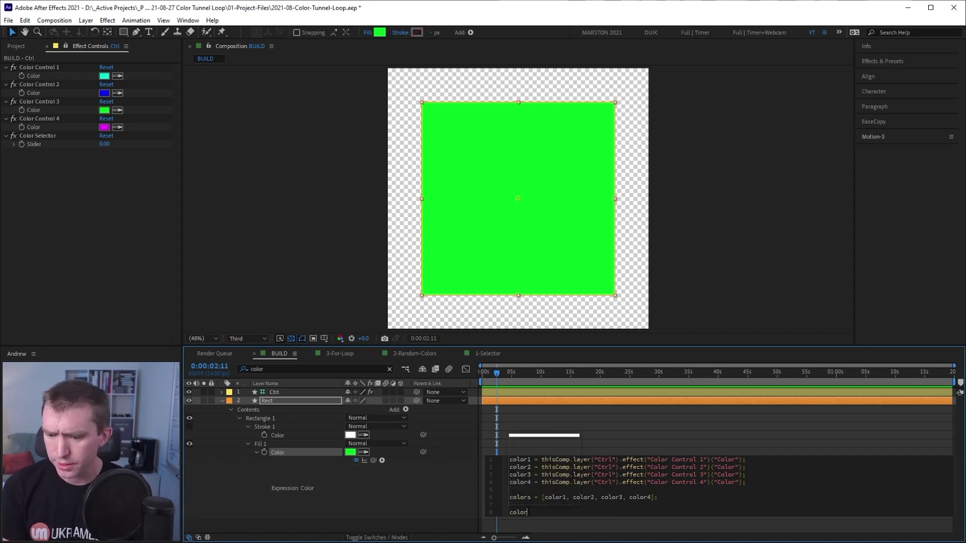
pyautogui.write('s')
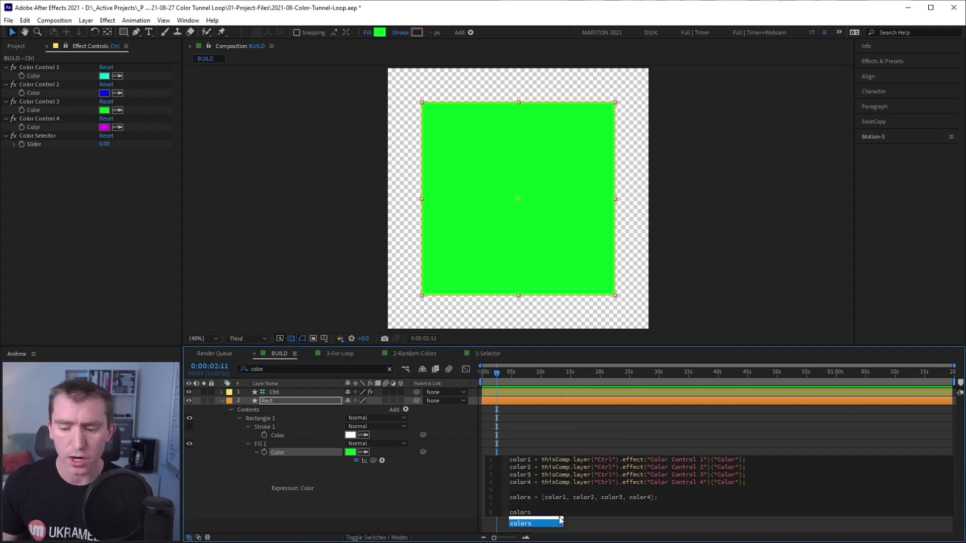
pyautogui.write('[')
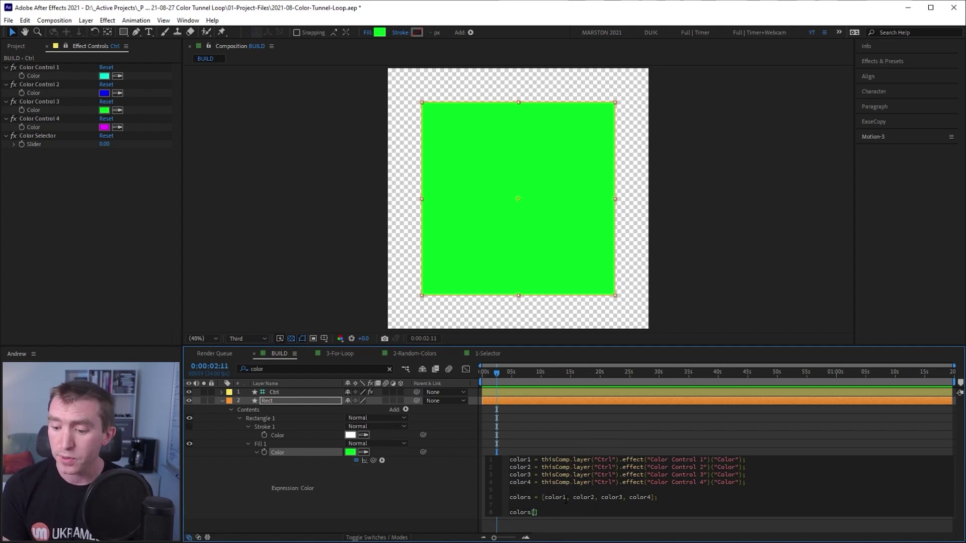
pyautogui.write('3')
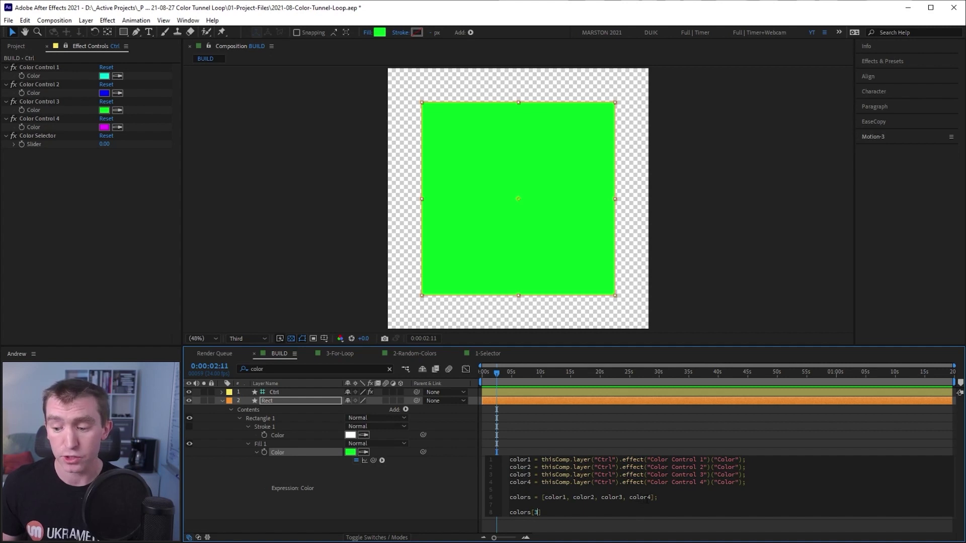
pyautogui.write(';')
pyautogui.press('KP_Enter')
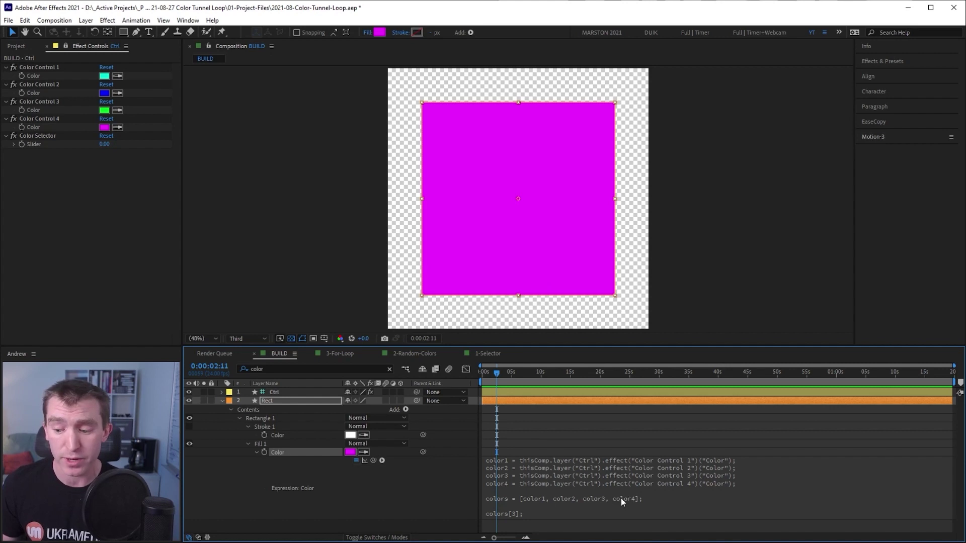
pyautogui.click(537, 514)
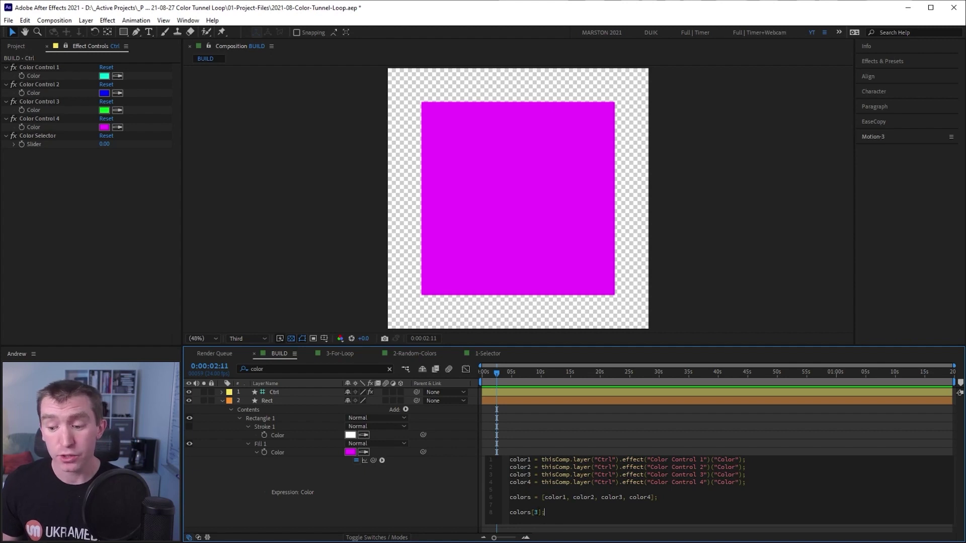
# Add slider = Color Selector Slider .value and return colors[slider], turning the square cyan.
pyautogui.press('Return')
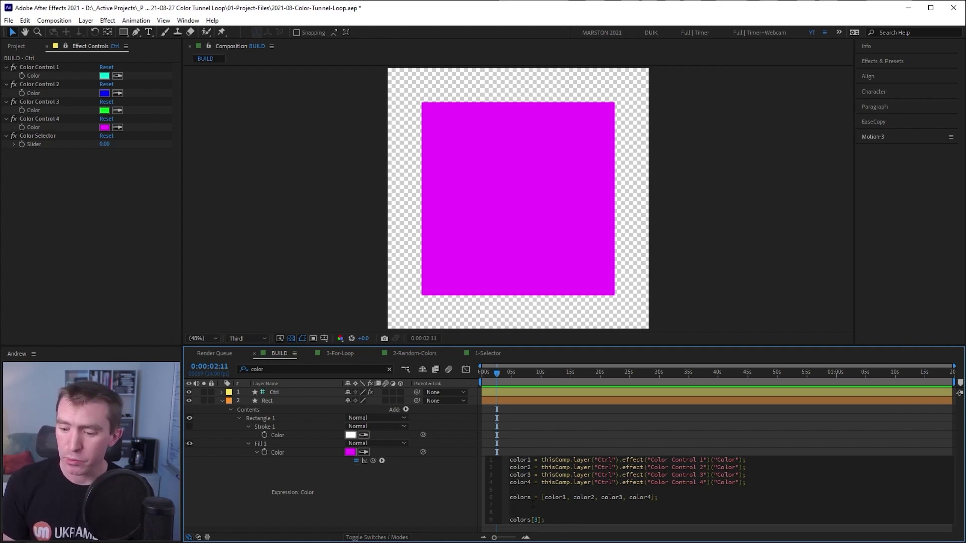
pyautogui.write('slider =')
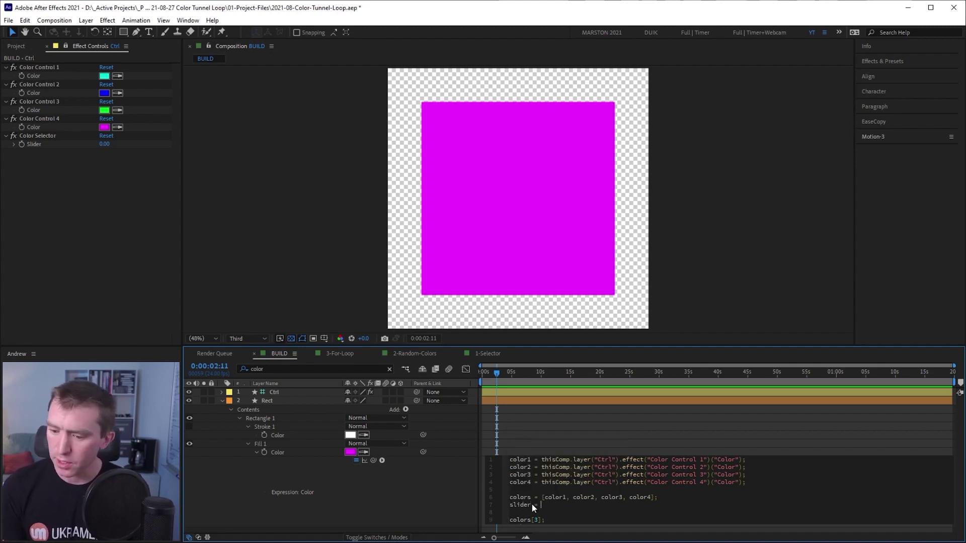
pyautogui.moveTo(372, 461); pyautogui.dragTo(39, 142)
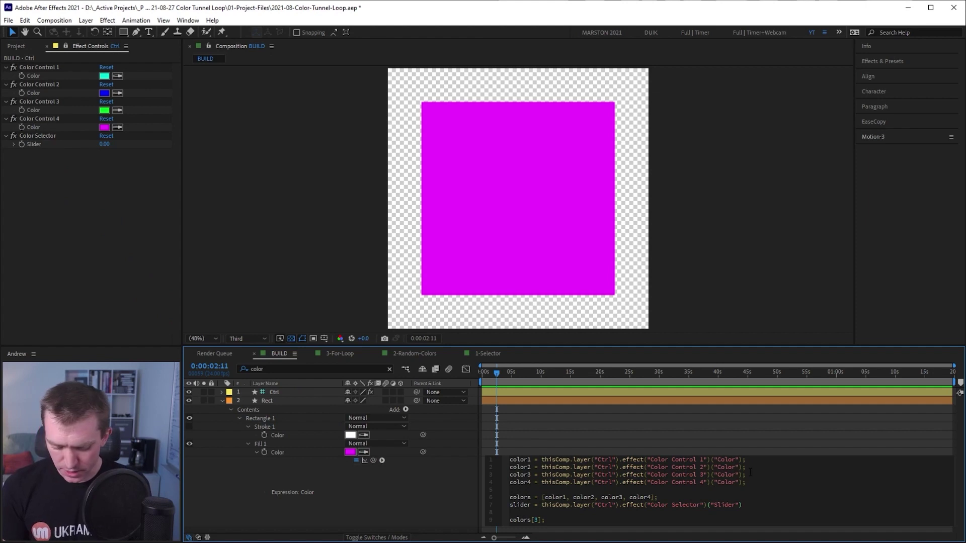
pyautogui.write('.value;')
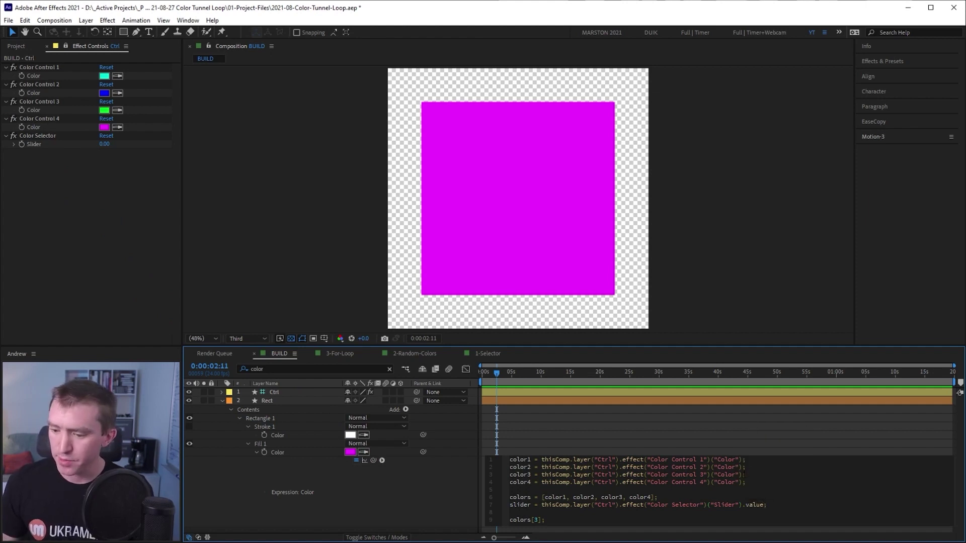
pyautogui.doubleClick(536, 520)
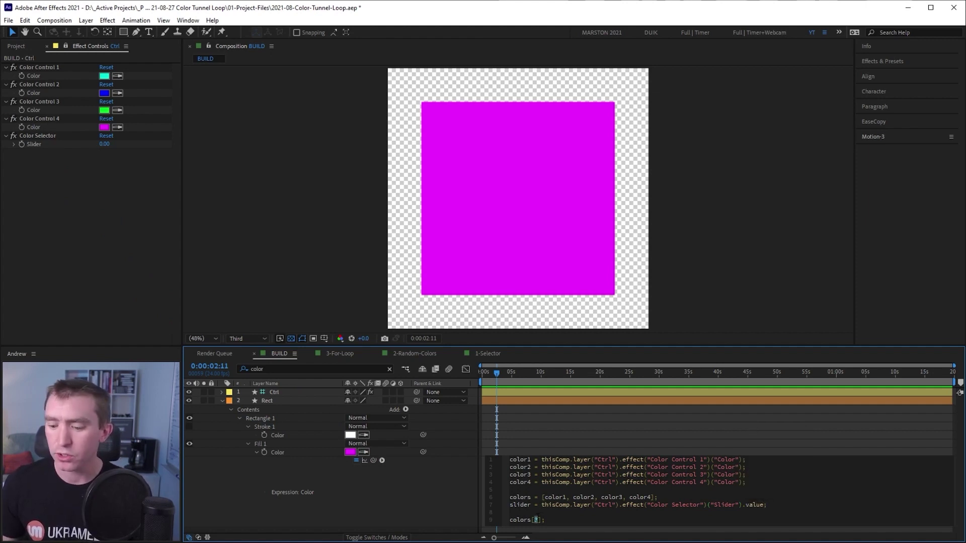
pyautogui.write('slider')
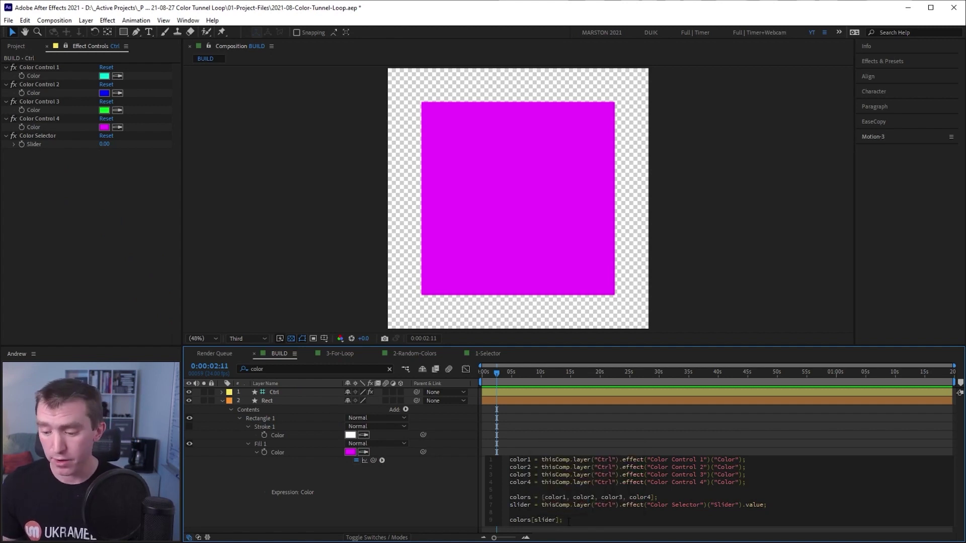
pyautogui.press('KP_Enter')
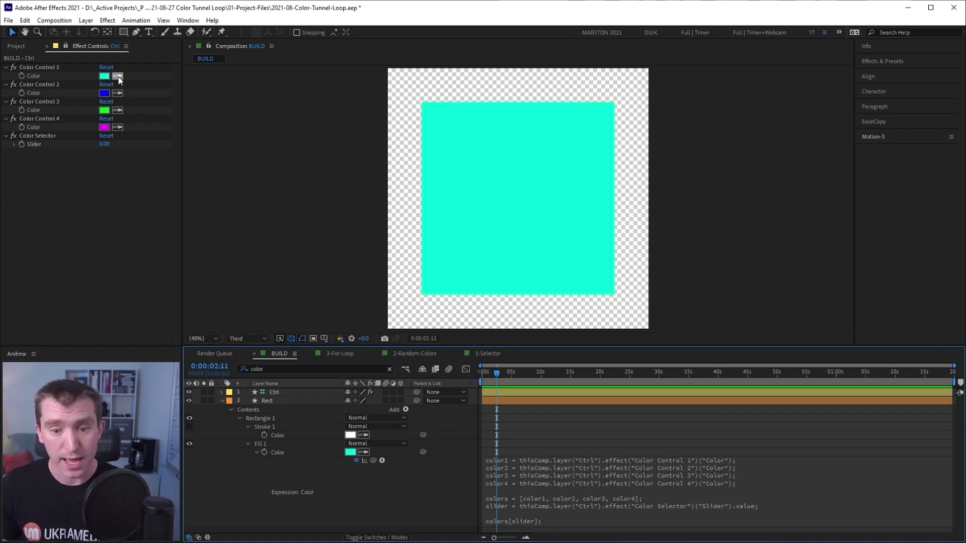
# Set the Color Selector Slider value to 1.5.
pyautogui.click(569, 499)
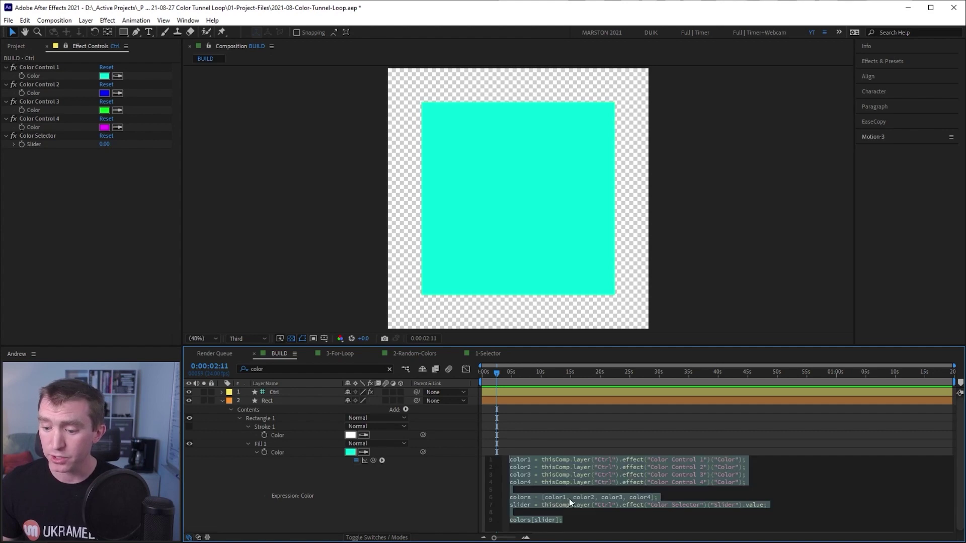
pyautogui.doubleClick(566, 496)
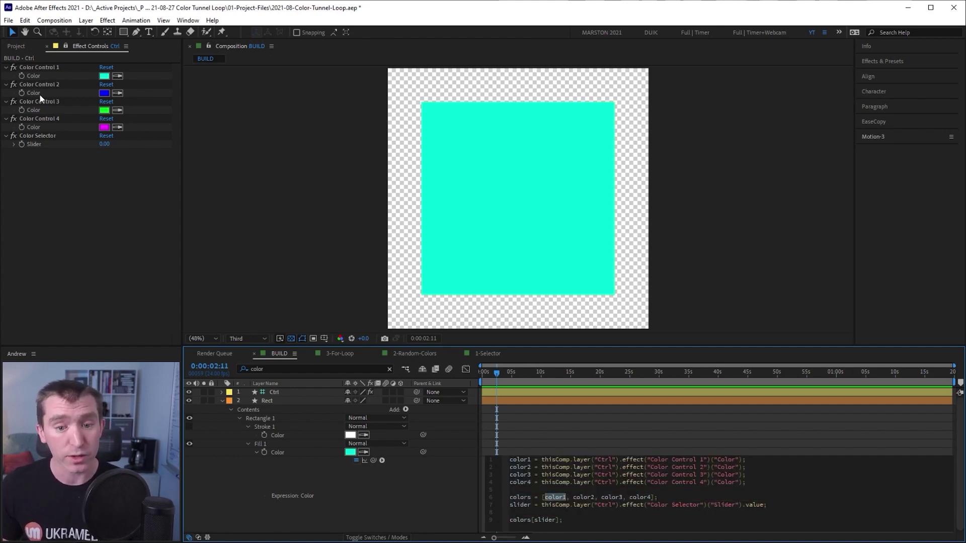
pyautogui.click(464, 493)
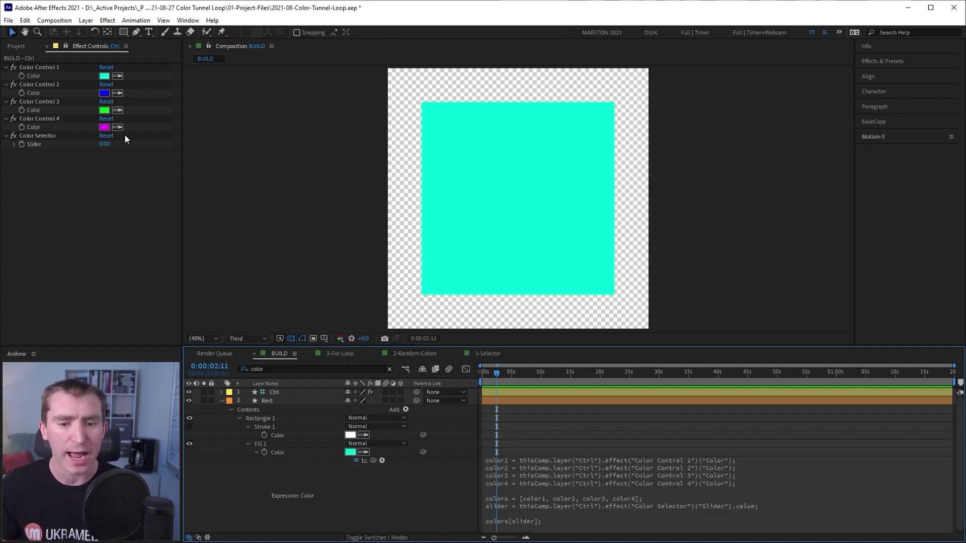
pyautogui.click(104, 144)
pyautogui.write('1.5')
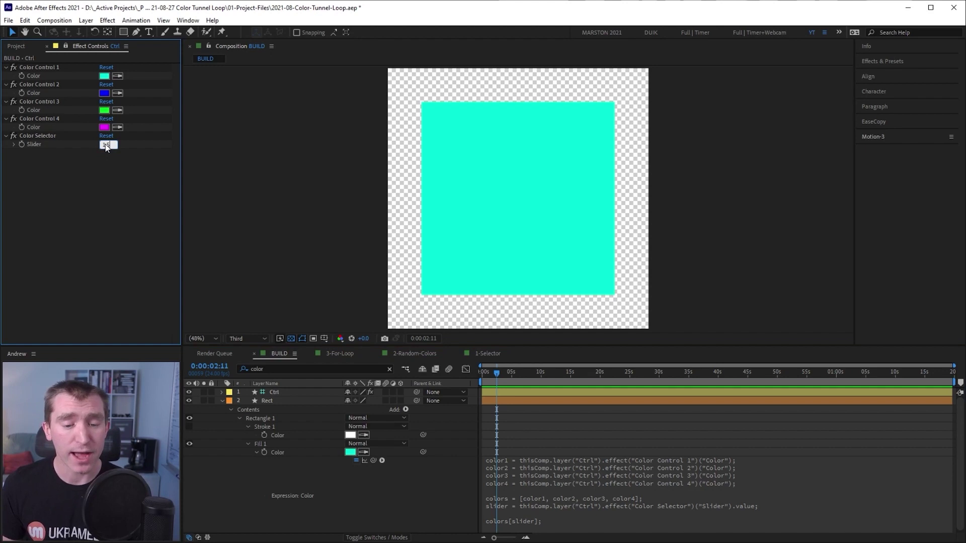
# Wrap the slider line in Math.floor() so the 1.5 value picks Color Control 2, giving blue.
pyautogui.press('Return')
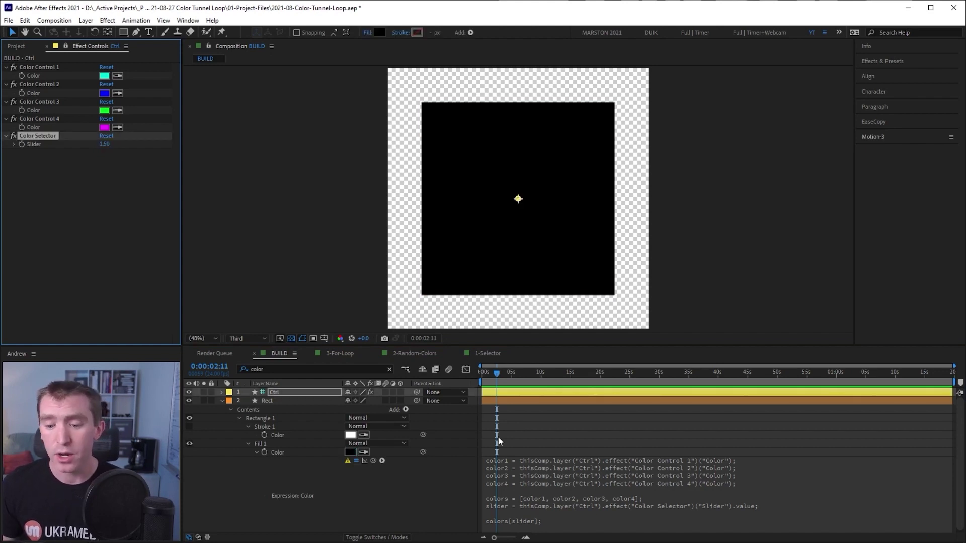
pyautogui.click(552, 485)
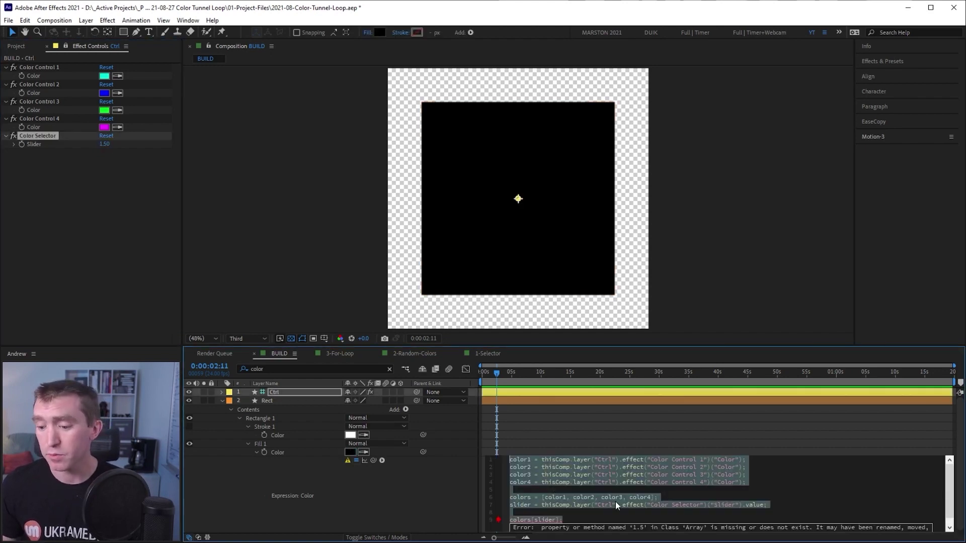
pyautogui.click(572, 498)
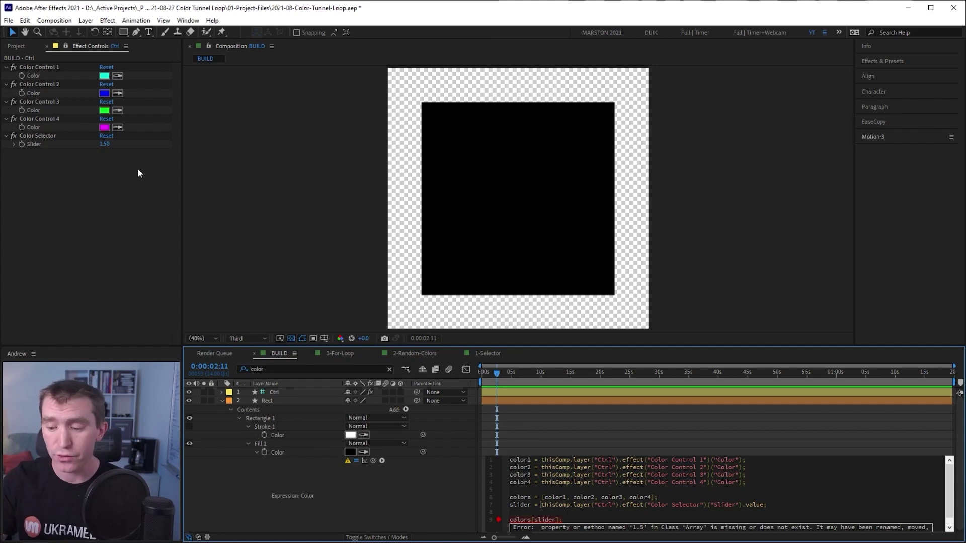
pyautogui.write('Math.floor')
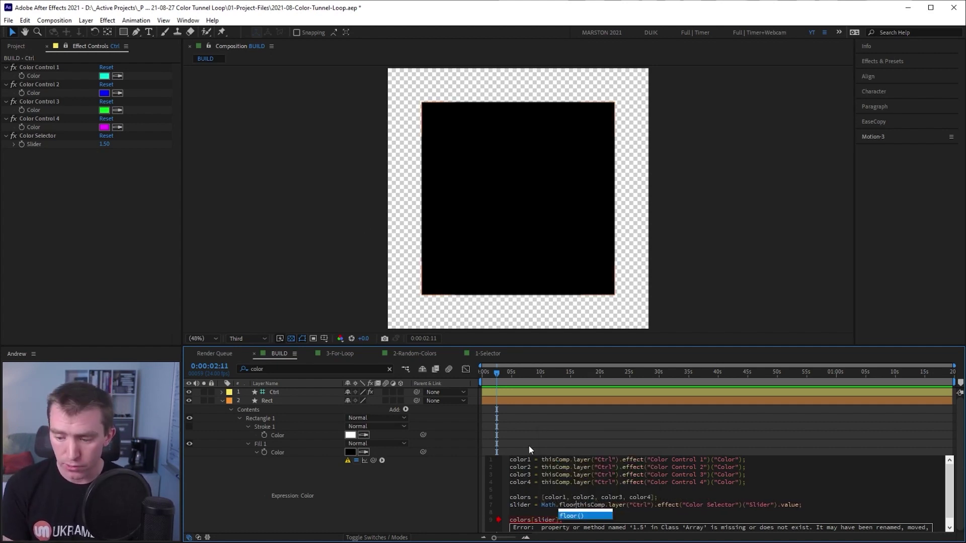
pyautogui.press('Return')
pyautogui.press('Delete')
pyautogui.press('End')
pyautogui.press('Left')
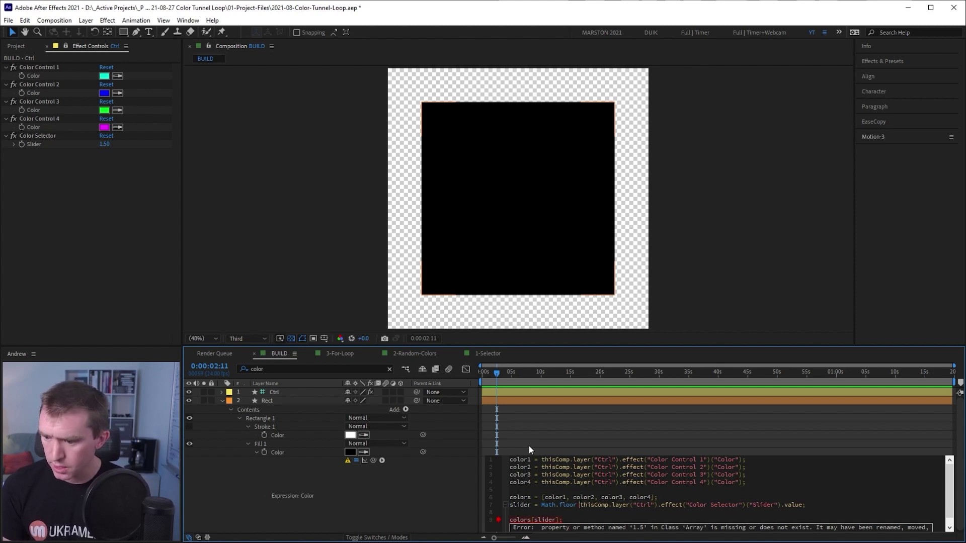
pyautogui.write(')')
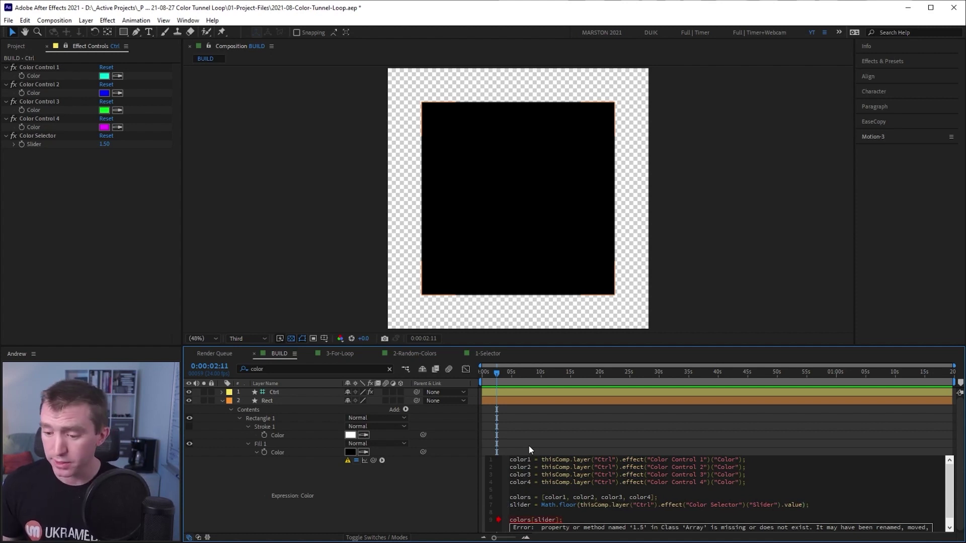
pyautogui.click(394, 500)
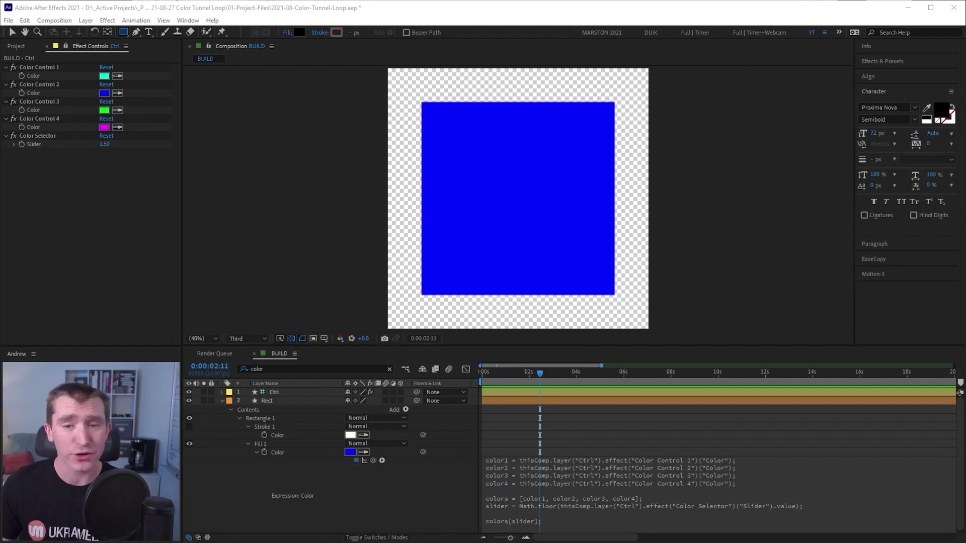
# Rename the Color Selector effect to Freq.
pyautogui.click(53, 137)
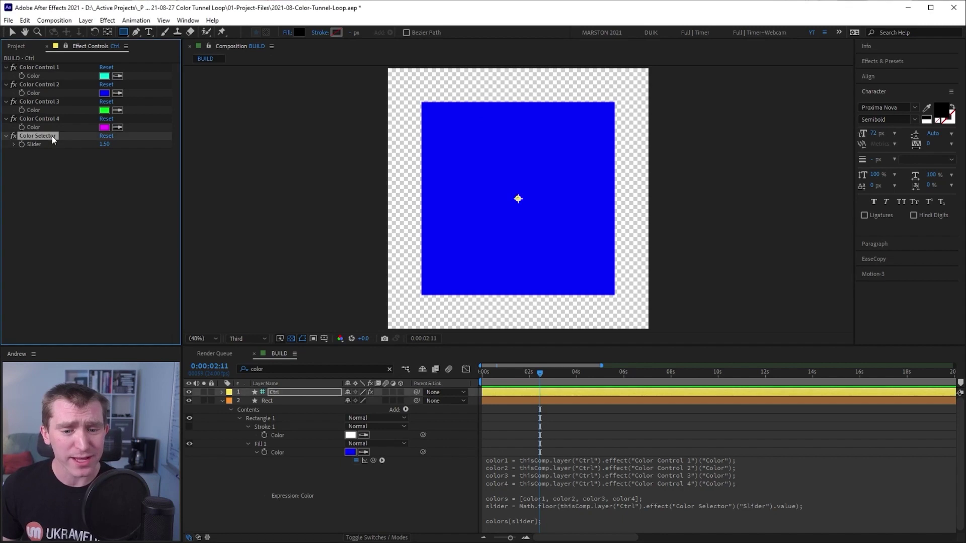
pyautogui.press('Return')
pyautogui.write('Freq')
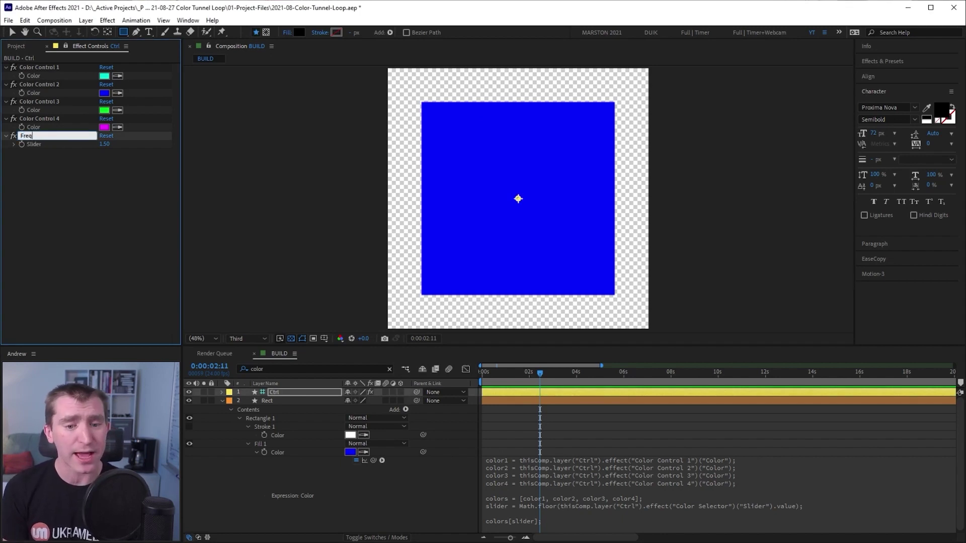
pyautogui.press('Return')
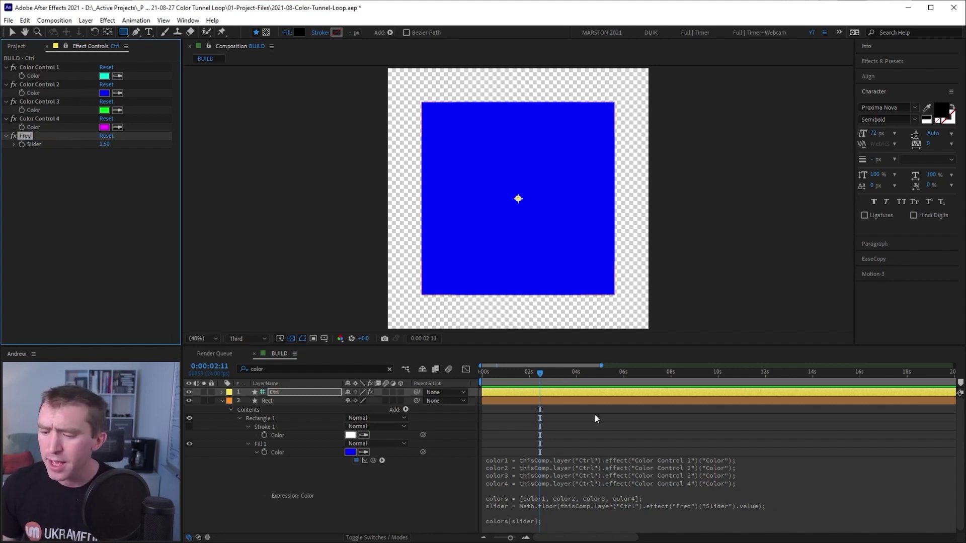
# Drop Math.floor from the slider line and add counter = Math.floor(time/slider); to the expression.
pyautogui.click(630, 488)
pyautogui.click(725, 496)
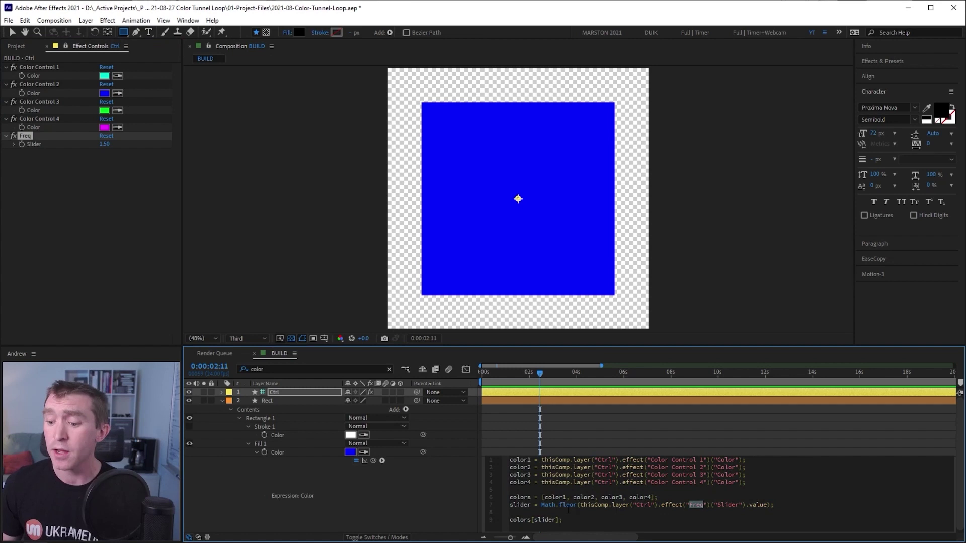
pyautogui.moveTo(541, 508); pyautogui.dragTo(581, 509)
pyautogui.press('BackSpace')
pyautogui.write(';')
pyautogui.press('Return')
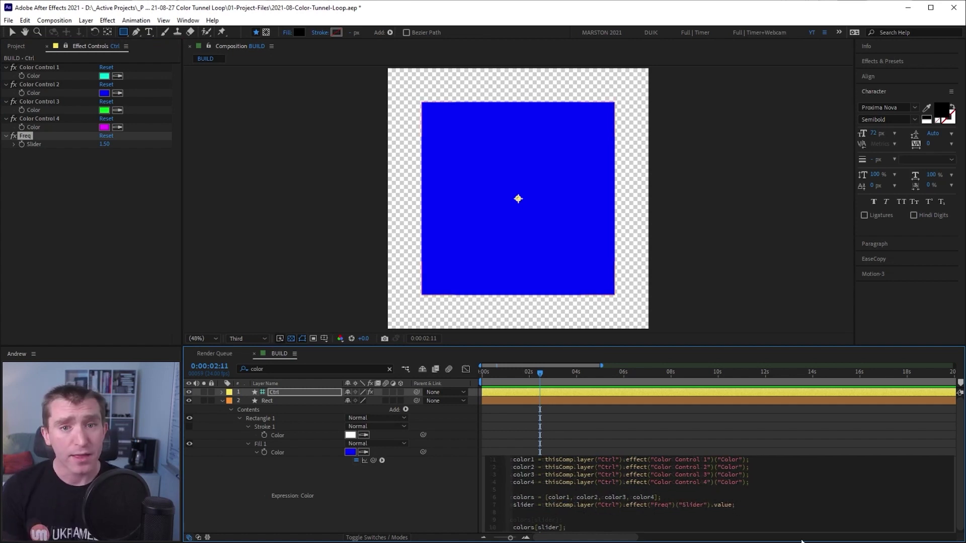
pyautogui.write('counter')
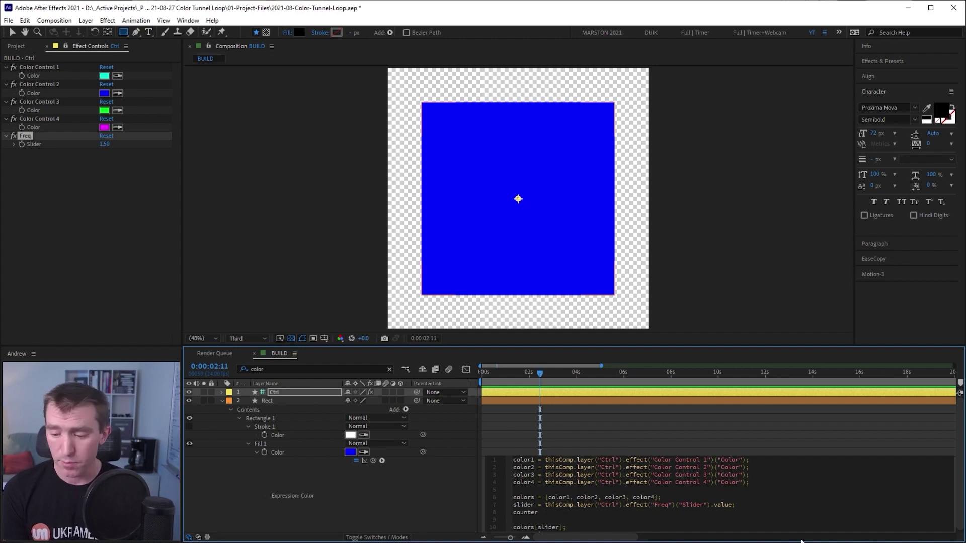
pyautogui.write(' =')
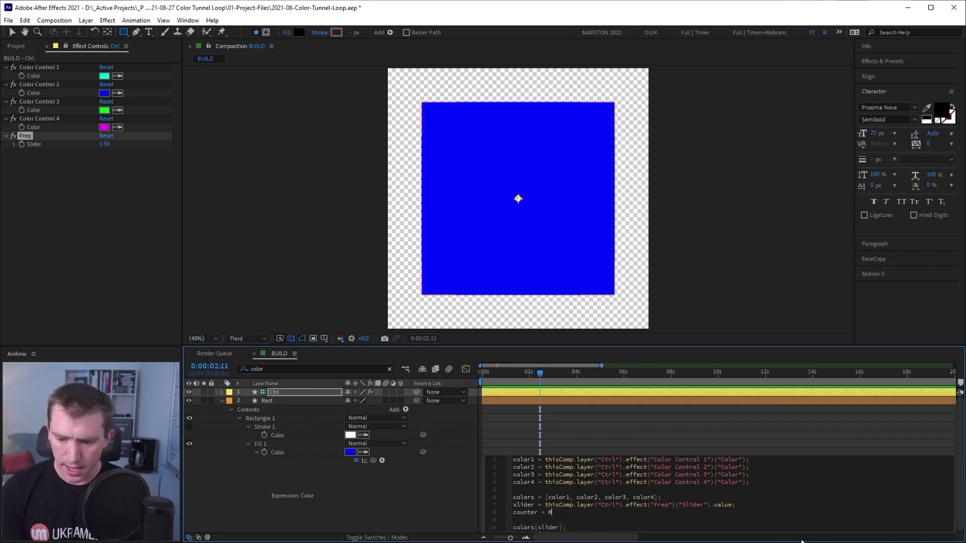
pyautogui.write(' Math.floor')
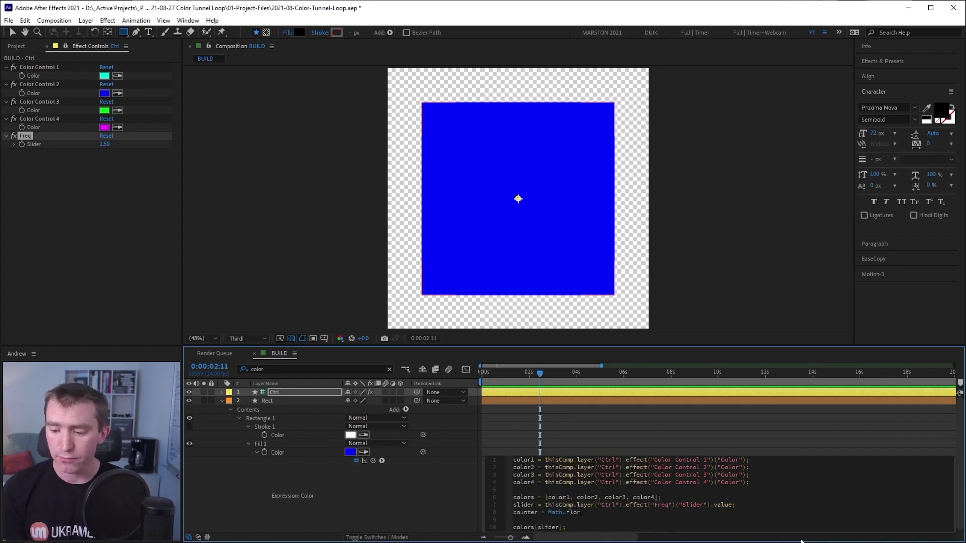
pyautogui.write('(')
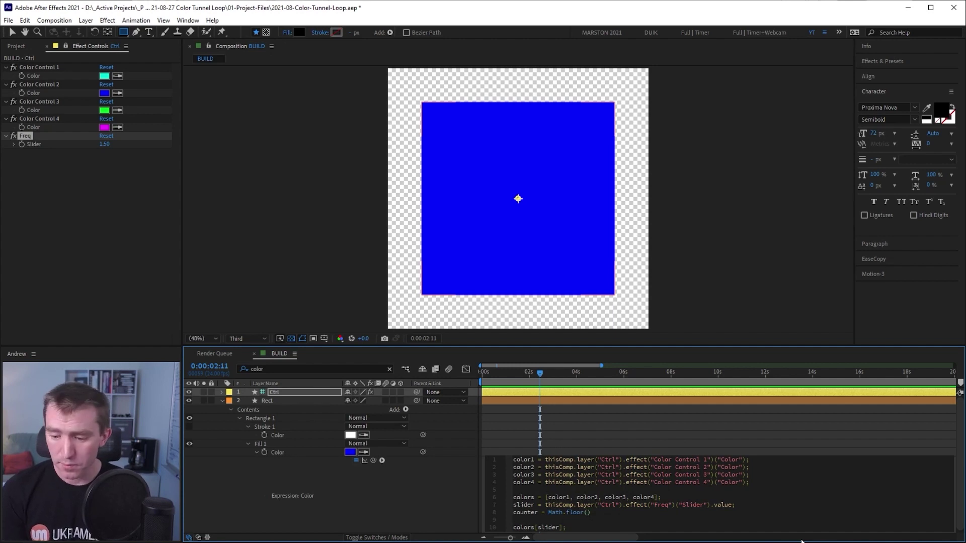
pyautogui.write('time')
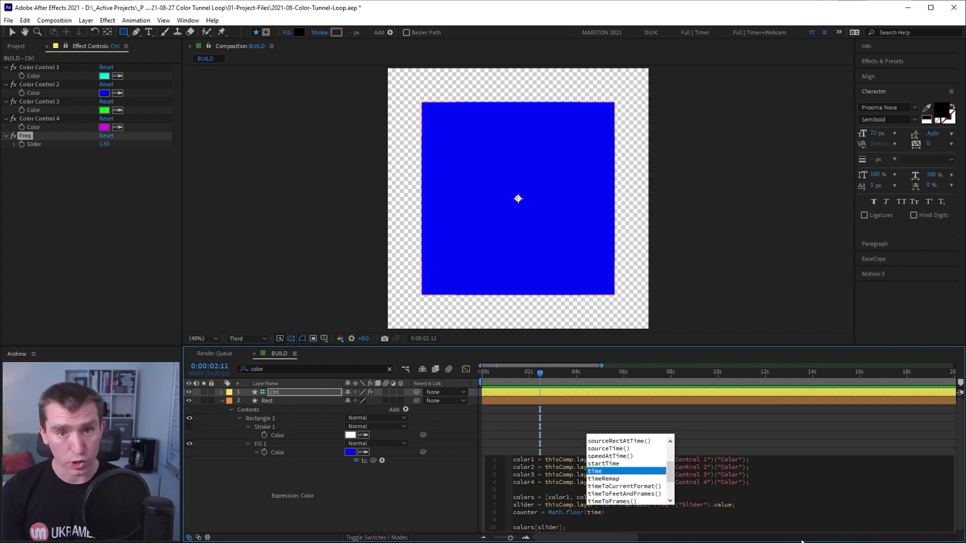
pyautogui.press('Escape')
pyautogui.write('/slider')
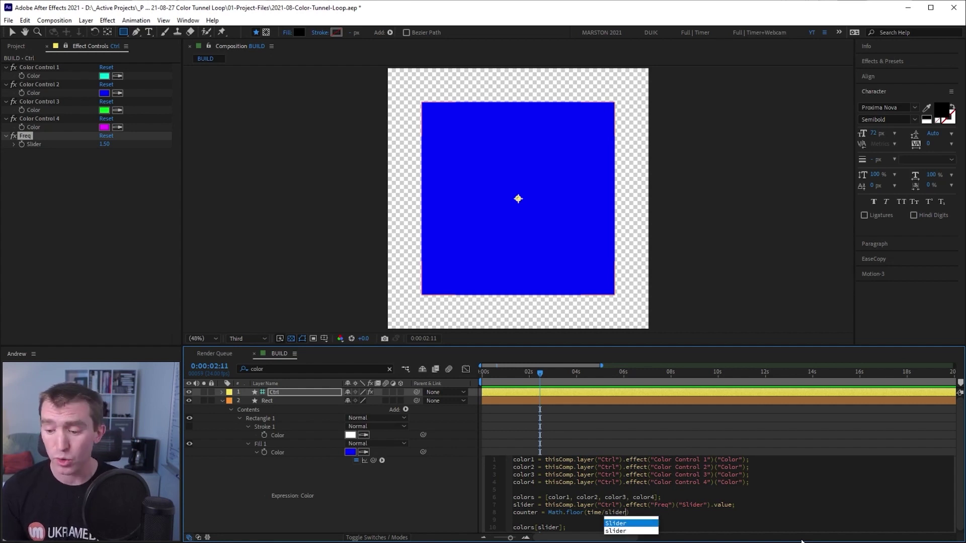
pyautogui.write(');')
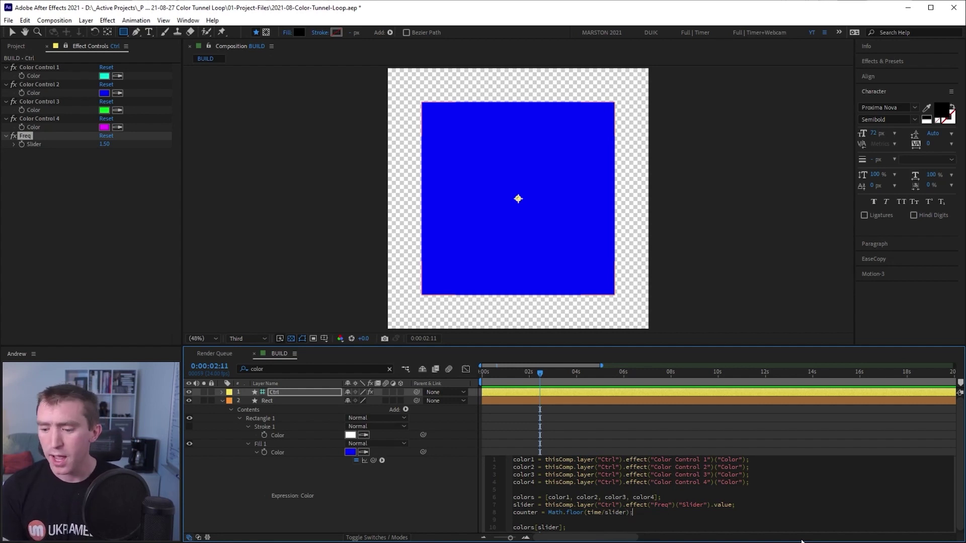
pyautogui.moveTo(634, 512); pyautogui.dragTo(510, 505)
pyautogui.hotkey('ctrl', 'c')
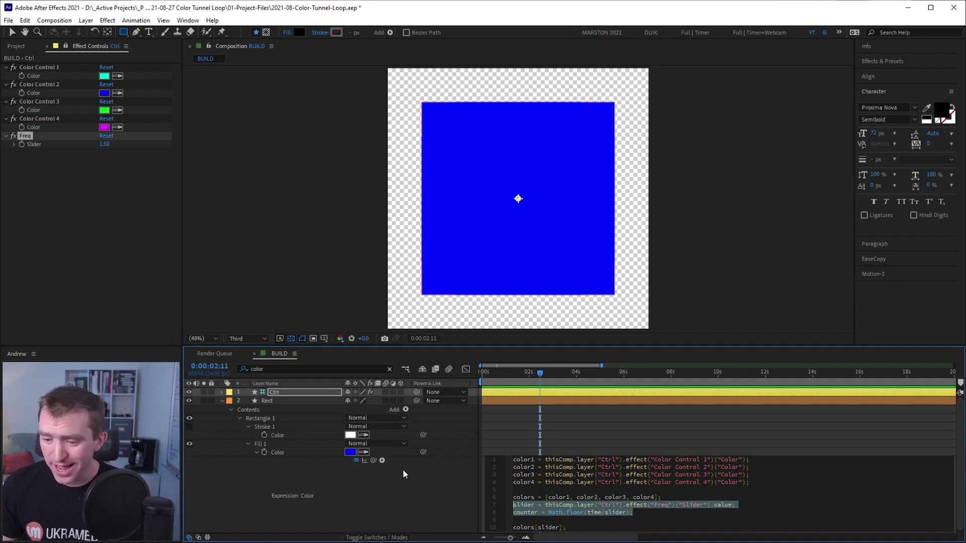
pyautogui.click(397, 482)
pyautogui.hotkey('ctrl', 't')
# Create a soloed text layer whose Source Text expression displays Math.floor(time/slider).
pyautogui.click(422, 298)
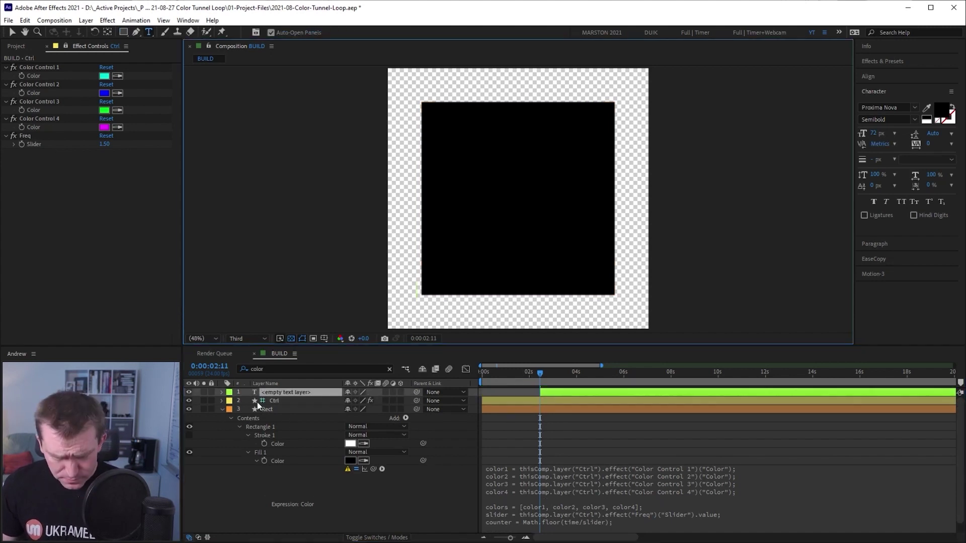
pyautogui.click(204, 392)
pyautogui.hotkey('ctrl', 'f')
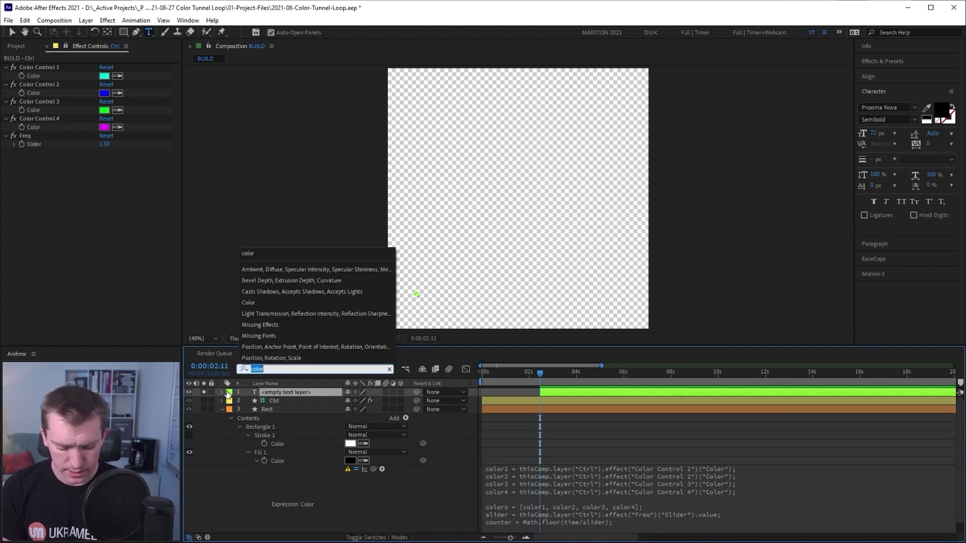
pyautogui.write('sourc')
pyautogui.keyDown('alt'); pyautogui.click(247, 410); pyautogui.keyUp('alt')
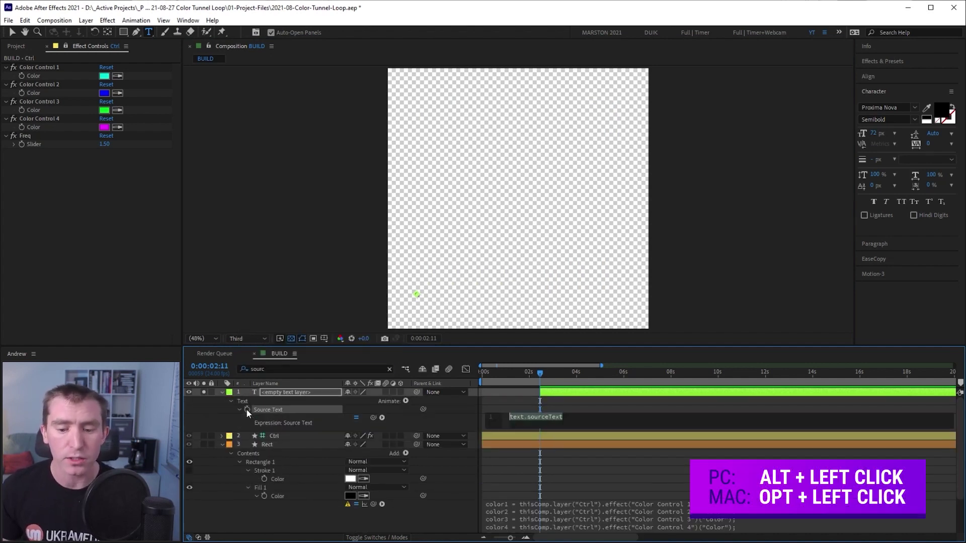
pyautogui.hotkey('ctrl', 'v')
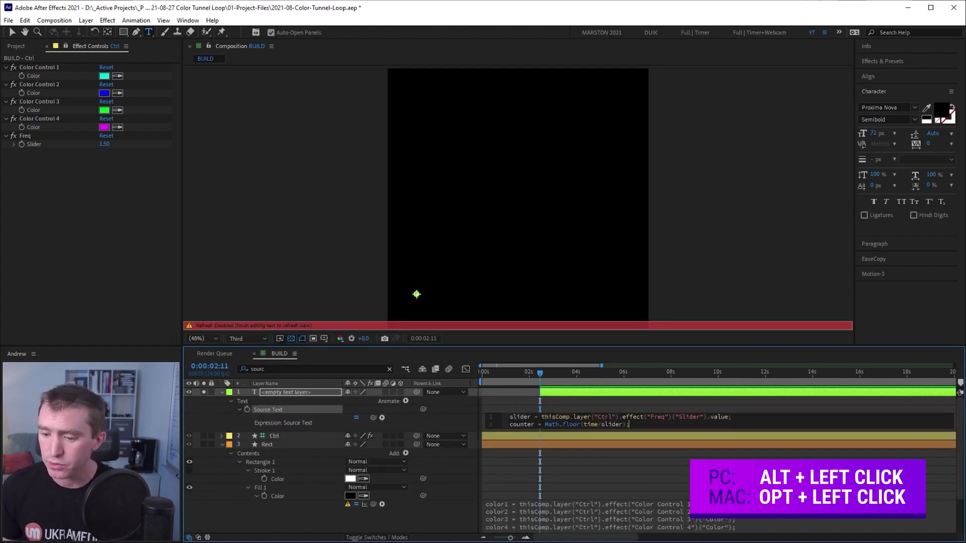
pyautogui.moveTo(545, 425); pyautogui.dragTo(509, 425)
pyautogui.press('BackSpace')
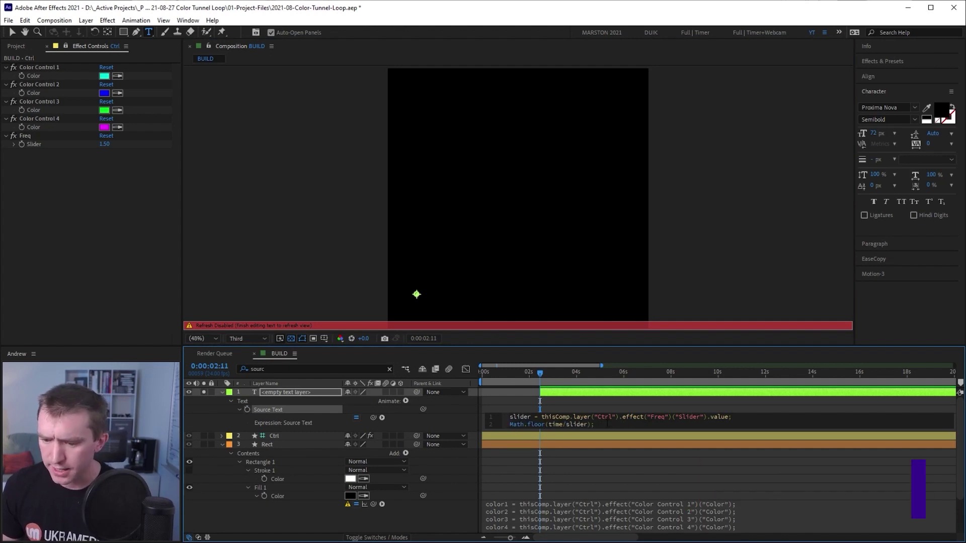
pyautogui.click(446, 415)
# Move the text layer to start at 0 seconds and scrub ahead until the counter reads 3.
pyautogui.click(551, 394)
pyautogui.press('v')
pyautogui.click(424, 281)
pyautogui.moveTo(551, 396); pyautogui.dragTo(475, 378)
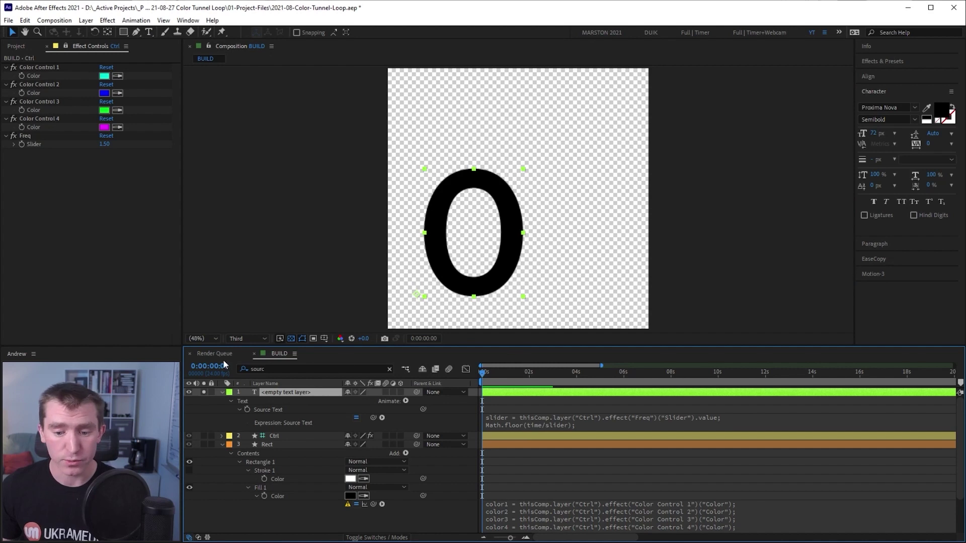
pyautogui.moveTo(484, 375); pyautogui.dragTo(605, 379)
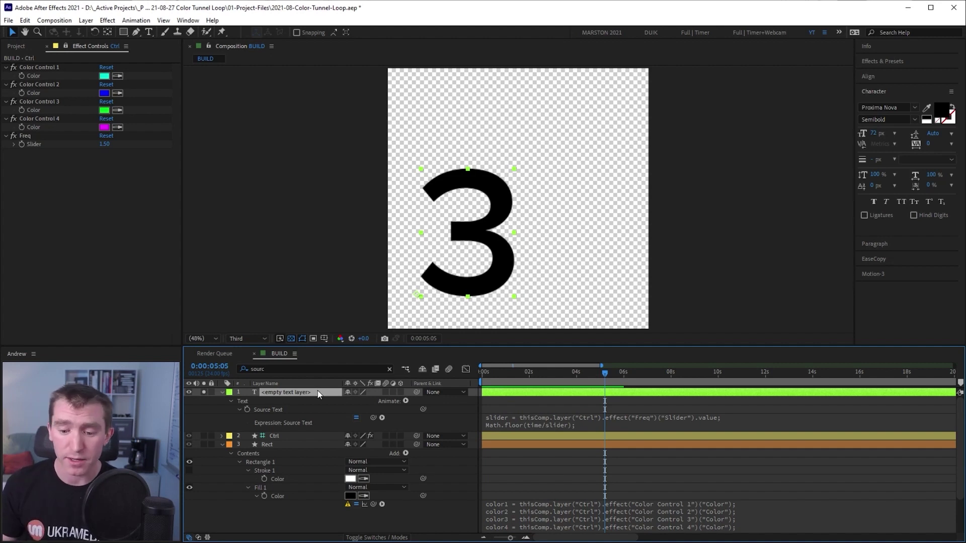
# Delete the temporary text layer and clear the line after the counter line in the Rect fill expression.
pyautogui.press('Delete')
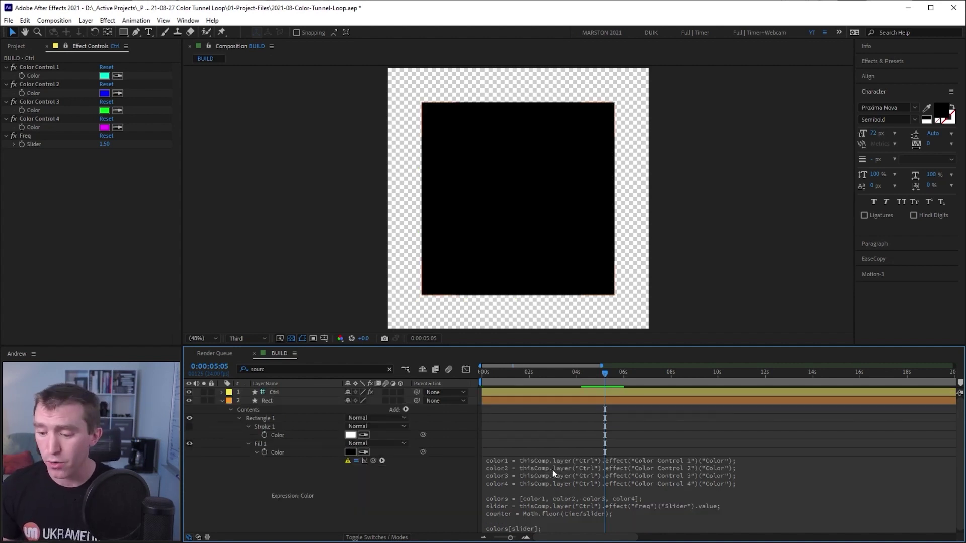
pyautogui.click(593, 504)
pyautogui.click(662, 512)
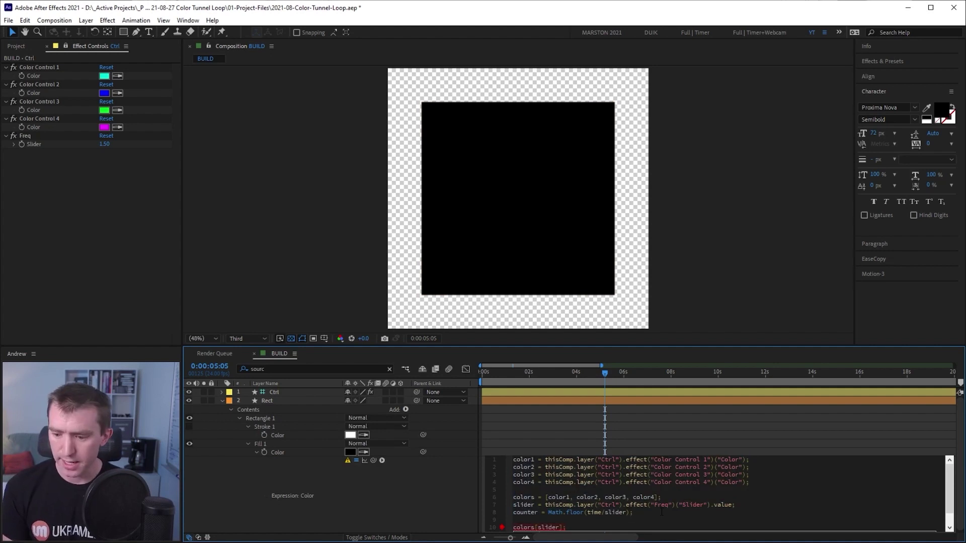
pyautogui.press('Down')
pyautogui.press('Down')
pyautogui.hotkey('shift', 'Home')
pyautogui.press('Delete')
# Add the line seedRandom(counter, true); to the fill expression.
pyautogui.write('seedRa')
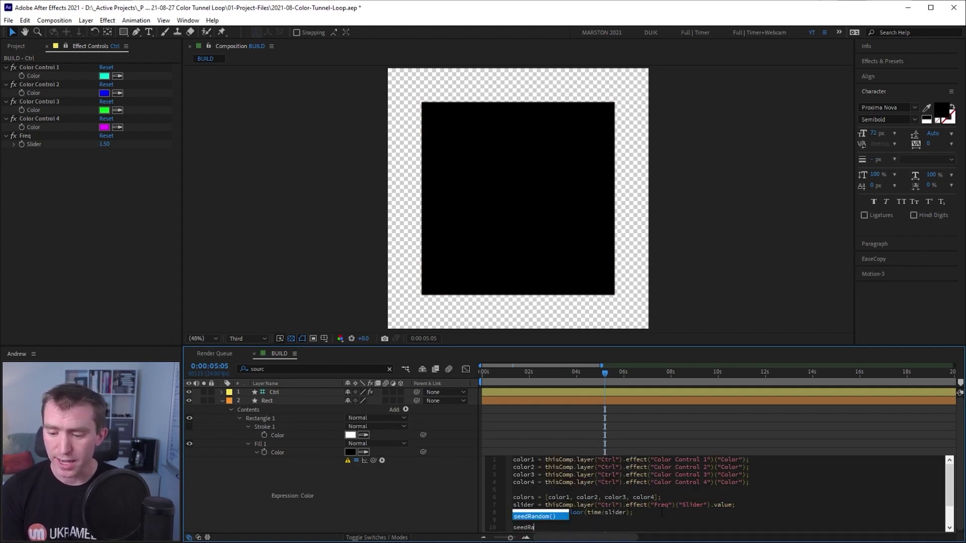
pyautogui.press('Return')
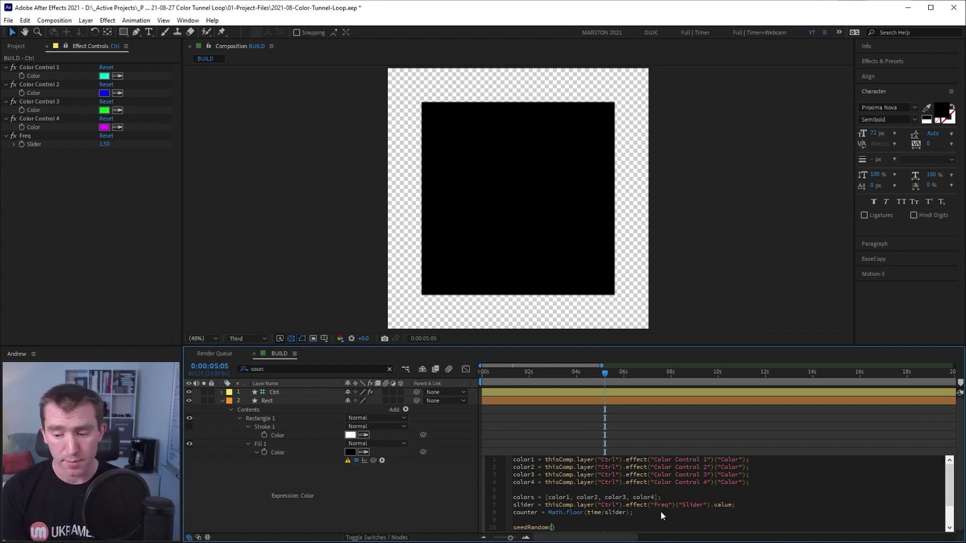
pyautogui.press('Left')
pyautogui.write('ter')
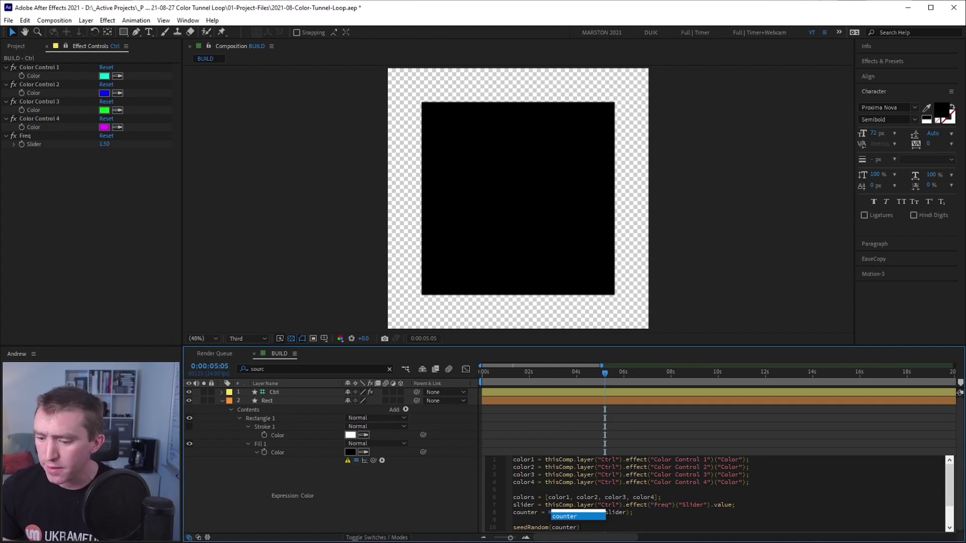
pyautogui.press('Escape')
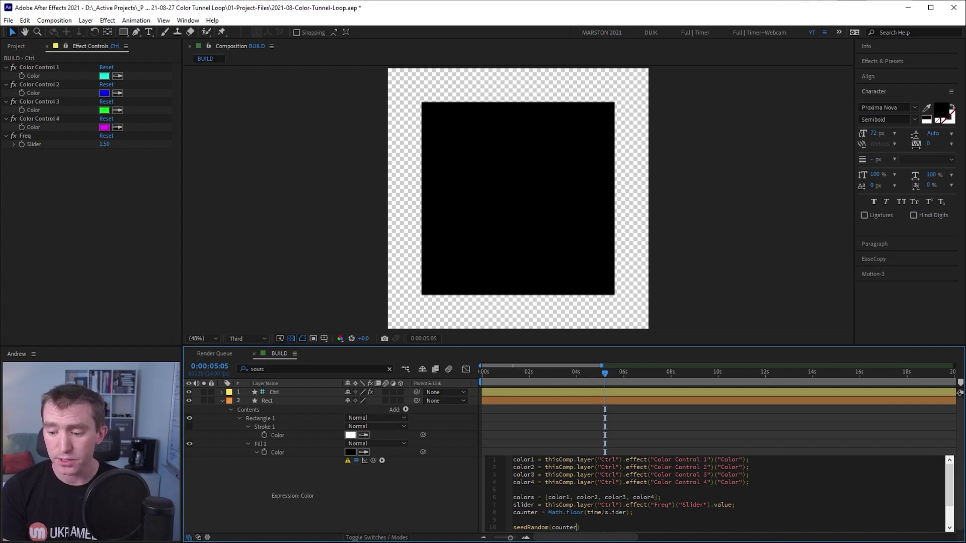
pyautogui.write(', true)')
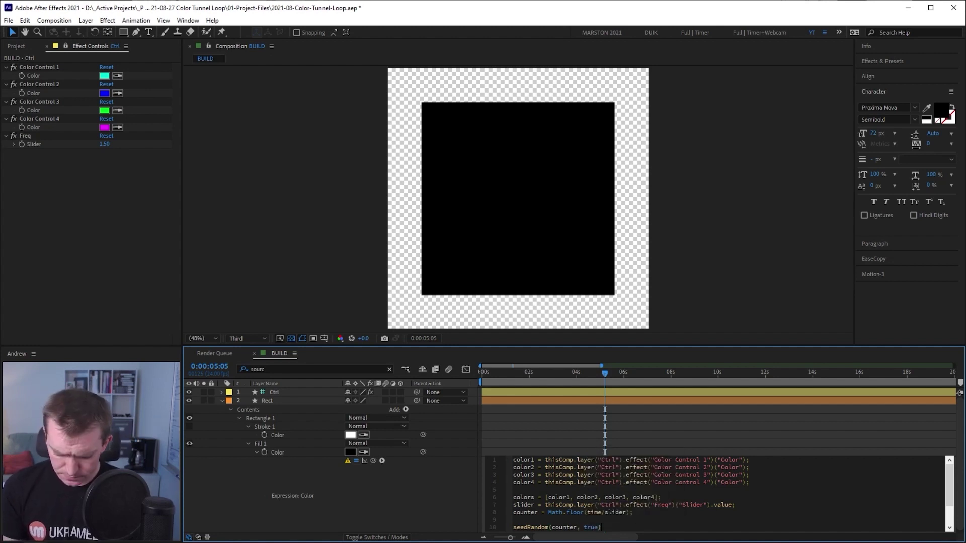
pyautogui.write(';')
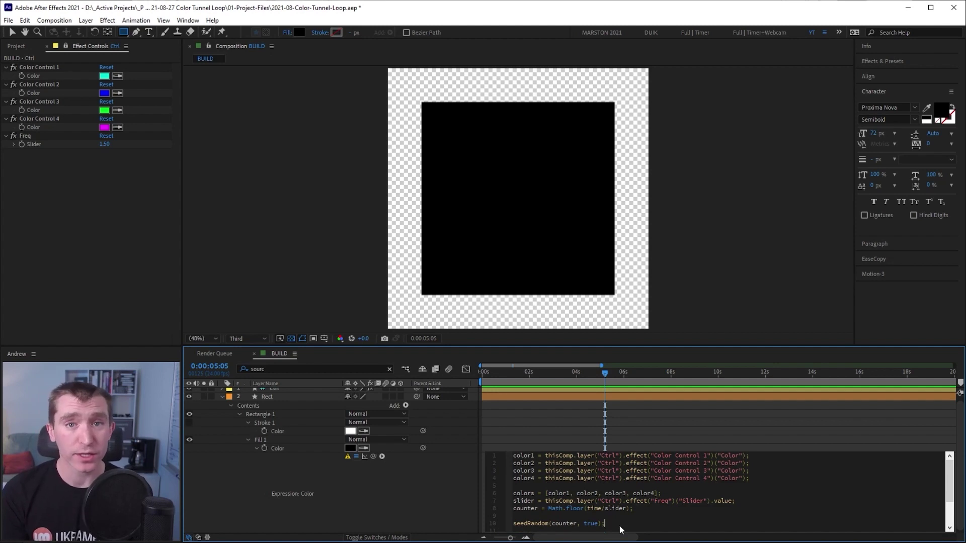
# Add the line colorId = Math.floor(random(colors.length)) below the seedRandom call.
pyautogui.press('Return')
pyautogui.write('colorId')
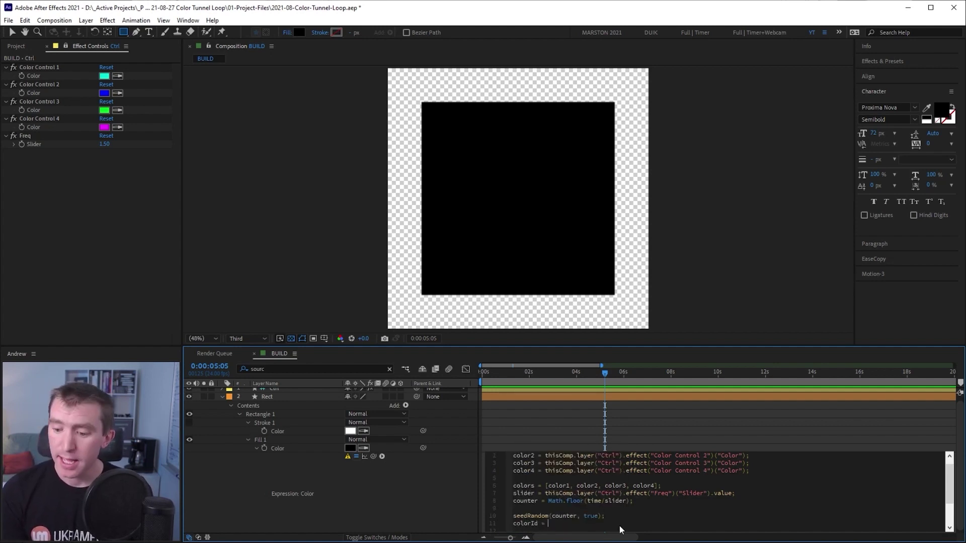
pyautogui.write(' = M')
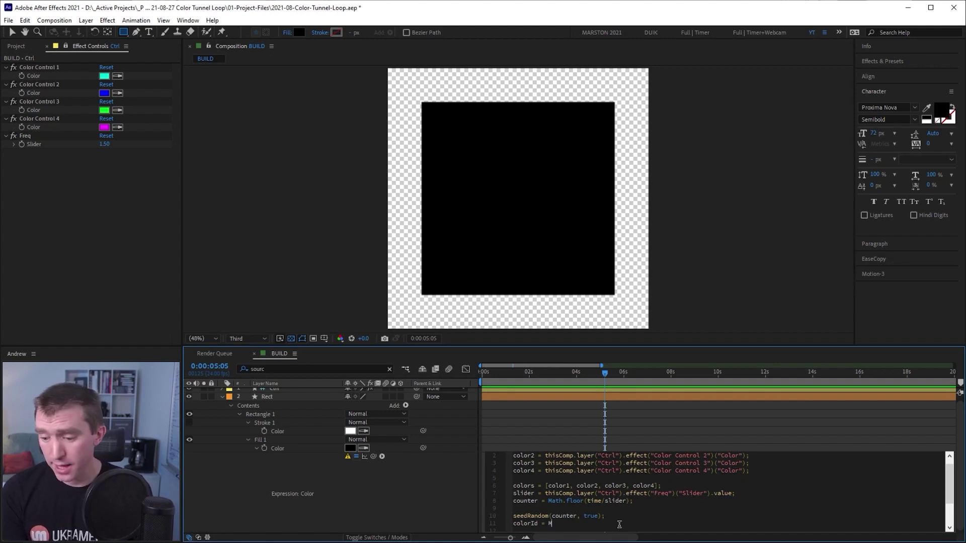
pyautogui.write('ath.floor(random')
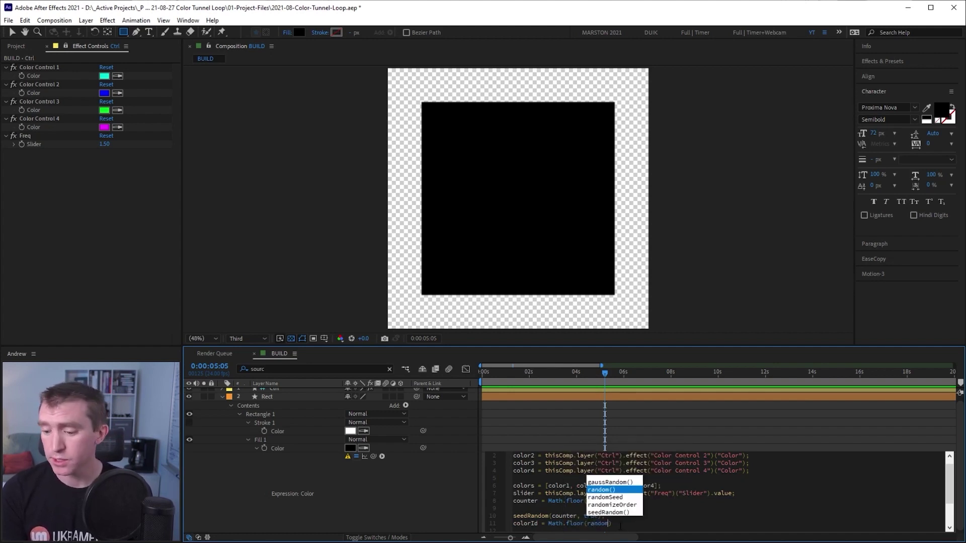
pyautogui.press('Return')
pyautogui.write('colors.')
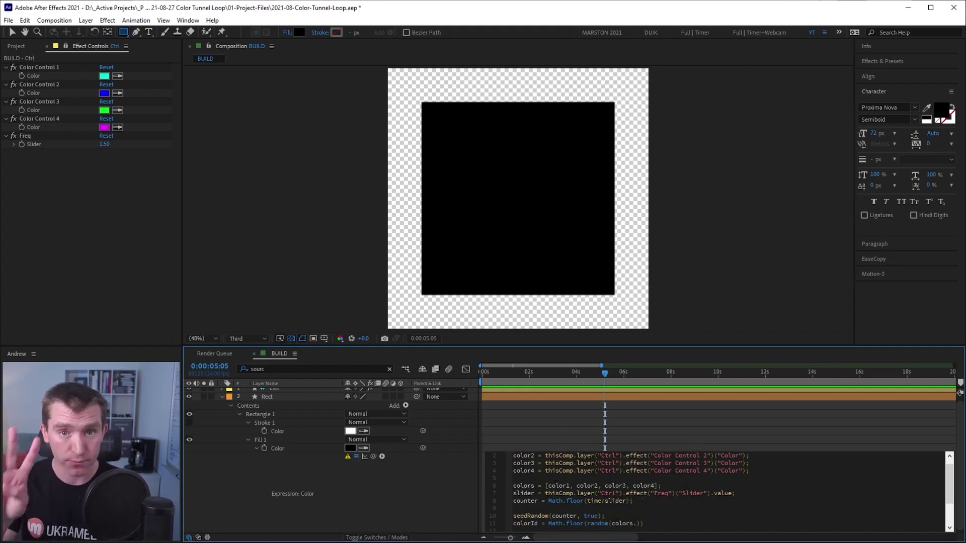
pyautogui.write('length')
pyautogui.press('End')
pyautogui.press('Return')
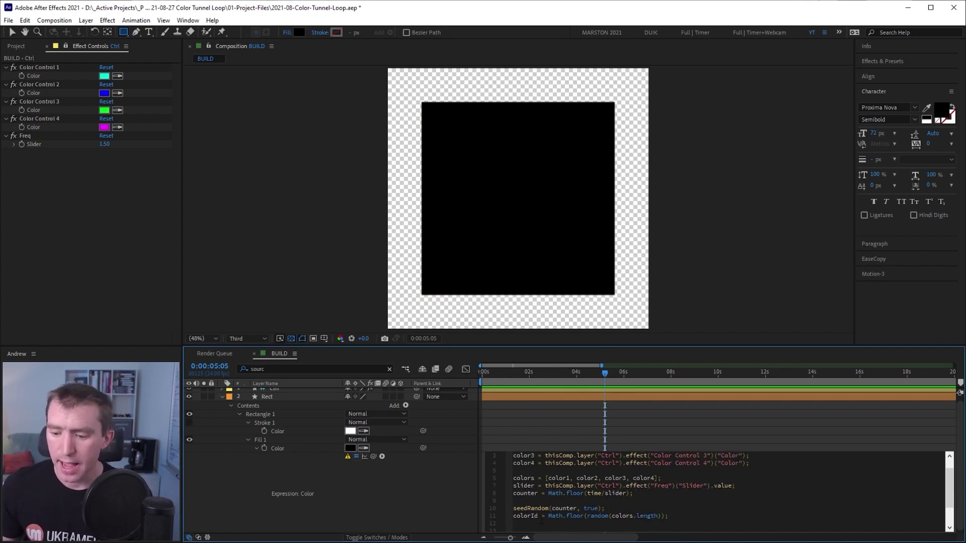
# Replace slider with colorId so the expression returns colors[colorId].
pyautogui.doubleClick(525, 516)
pyautogui.hotkey('ctrl', 'c')
pyautogui.scroll(-1, 725, 493)
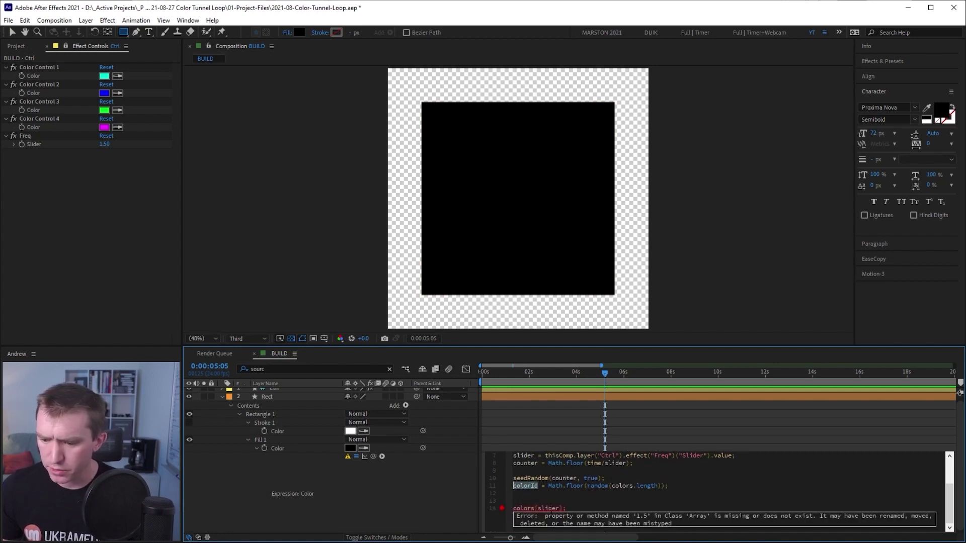
pyautogui.doubleClick(548, 508)
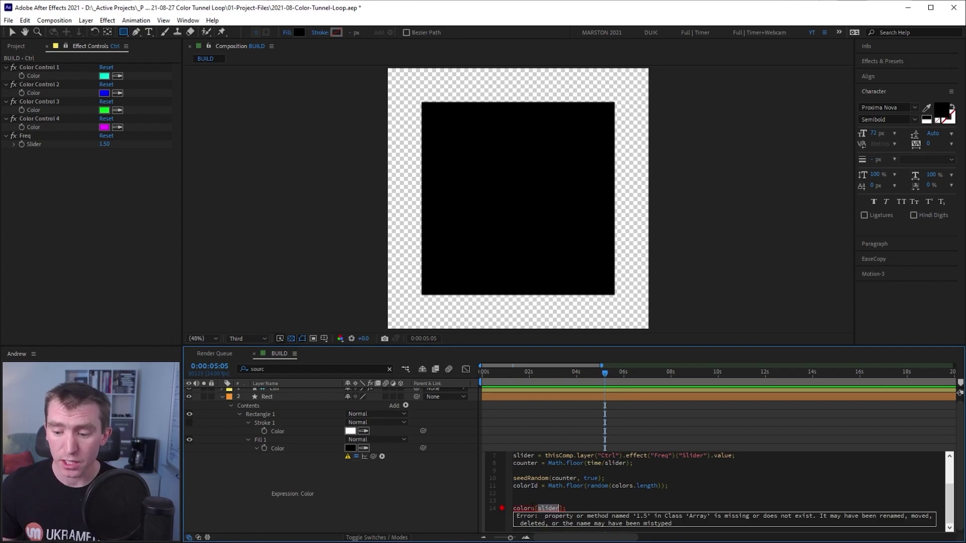
pyautogui.hotkey('ctrl', 'v')
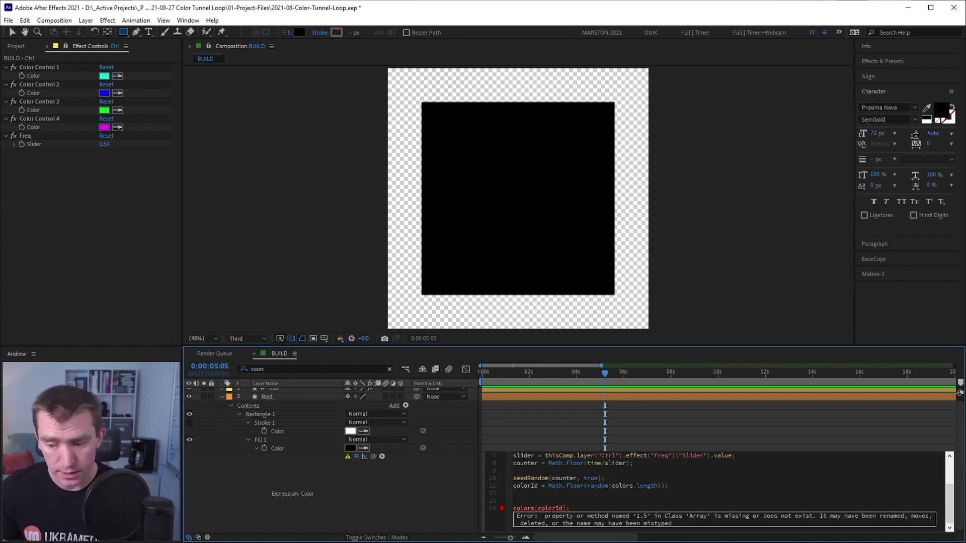
pyautogui.scroll(1, 564, 509)
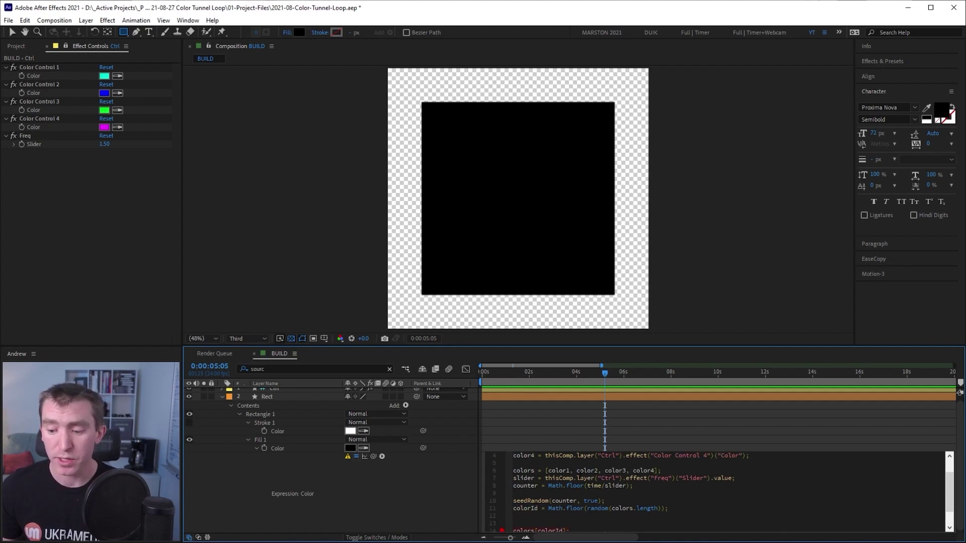
# Apply the expression, set Freq to 0.50 and preview the colour cycling.
pyautogui.click(496, 188)
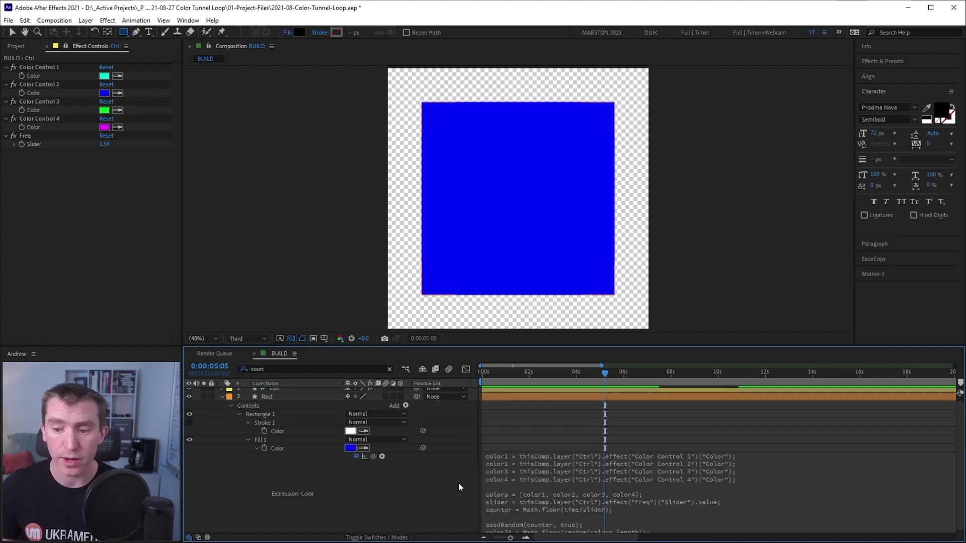
pyautogui.moveTo(490, 374); pyautogui.dragTo(529, 373)
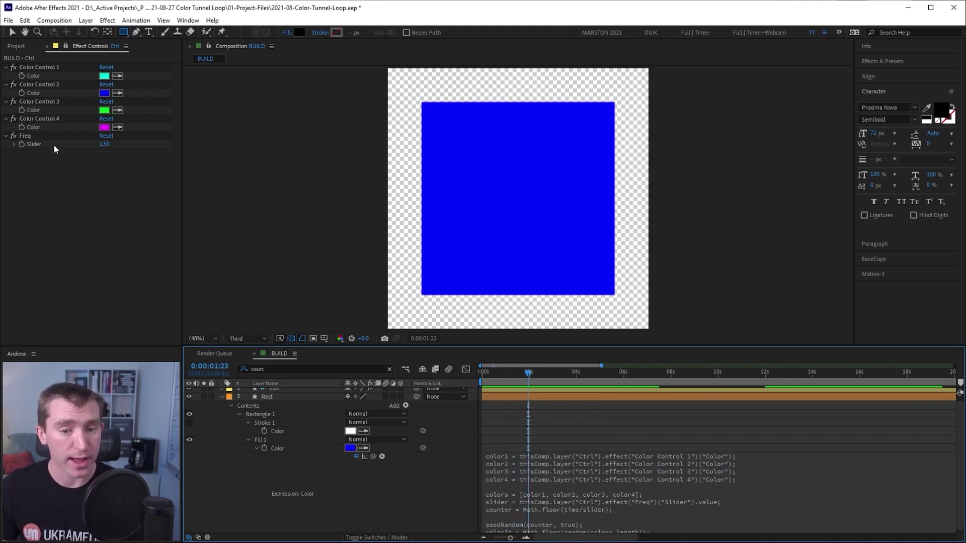
pyautogui.click(105, 144)
pyautogui.write('0.5')
pyautogui.press('Return')
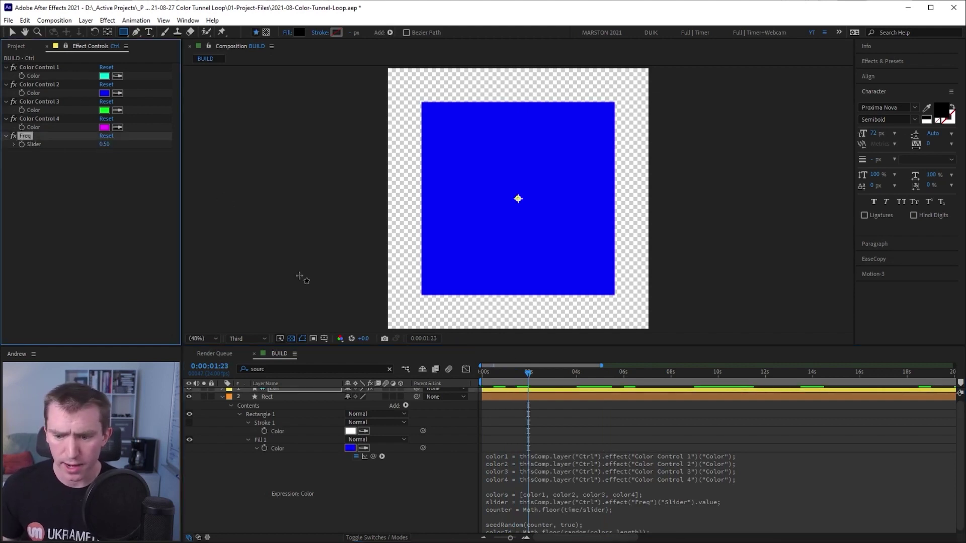
pyautogui.press('space')
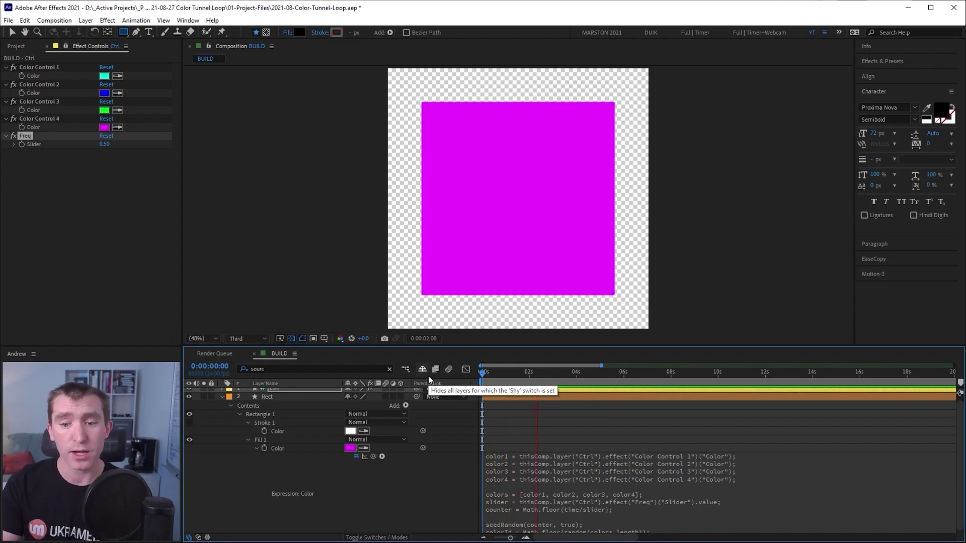
pyautogui.press('space')
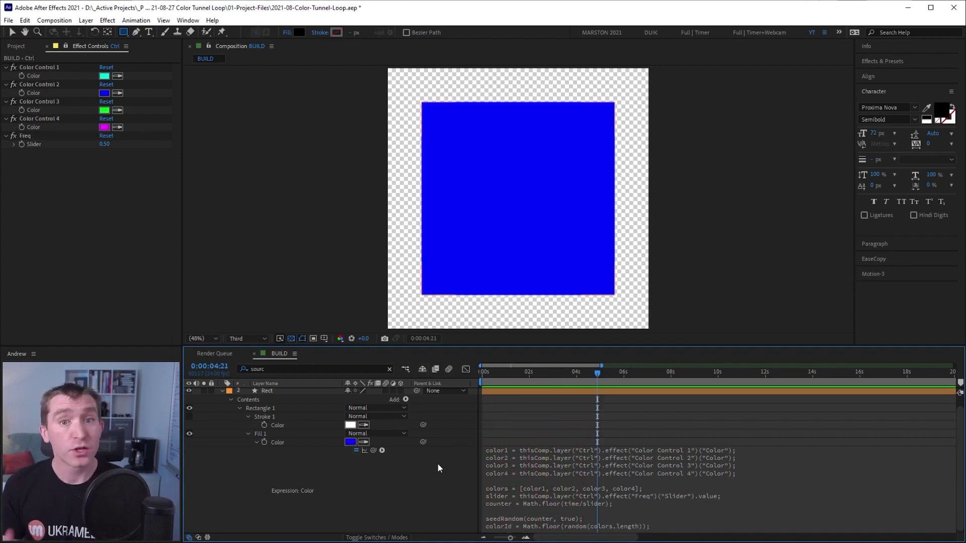
# Review the expression code, highlighting random, colors.length, Math.floor and colorId.
pyautogui.click(579, 498)
pyautogui.click(614, 503)
pyautogui.doubleClick(597, 501)
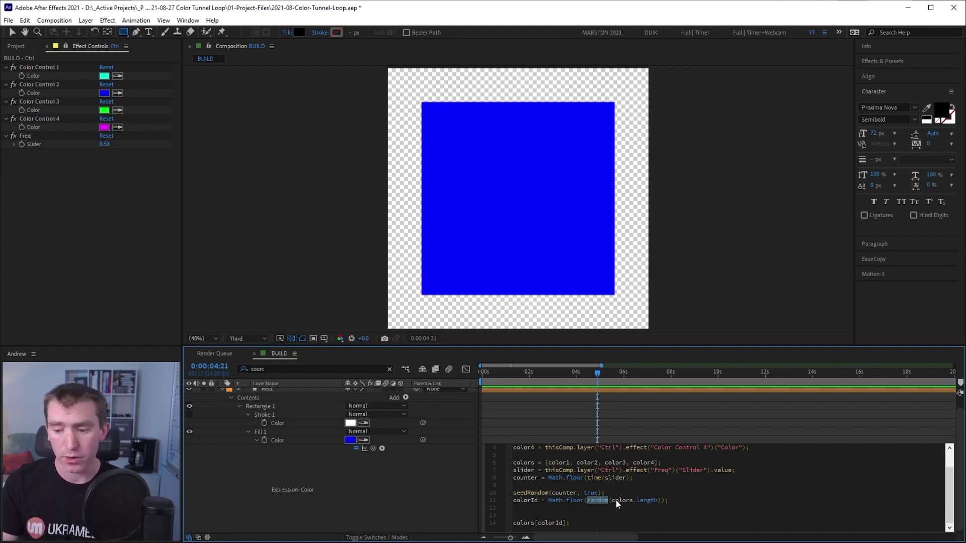
pyautogui.moveTo(611, 501); pyautogui.dragTo(657, 501)
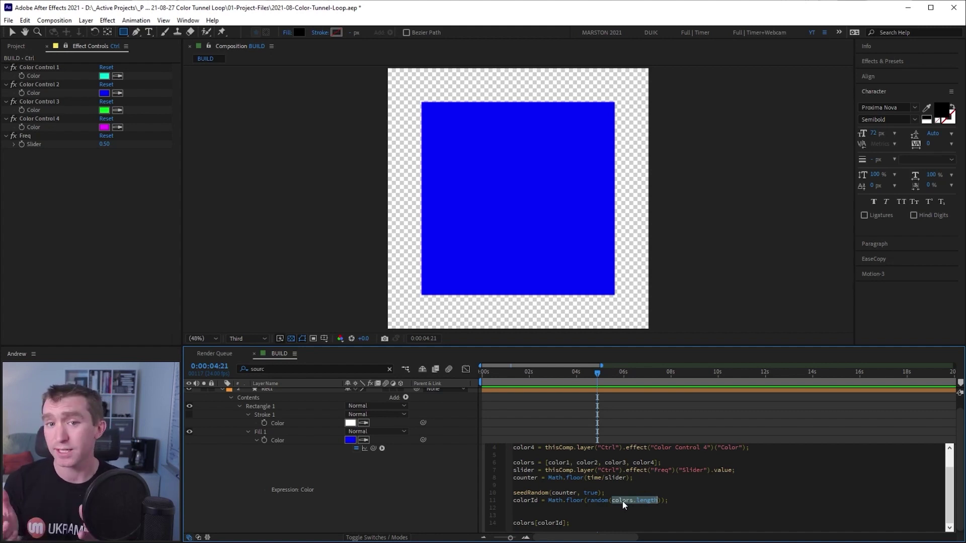
pyautogui.moveTo(548, 500); pyautogui.dragTo(583, 500)
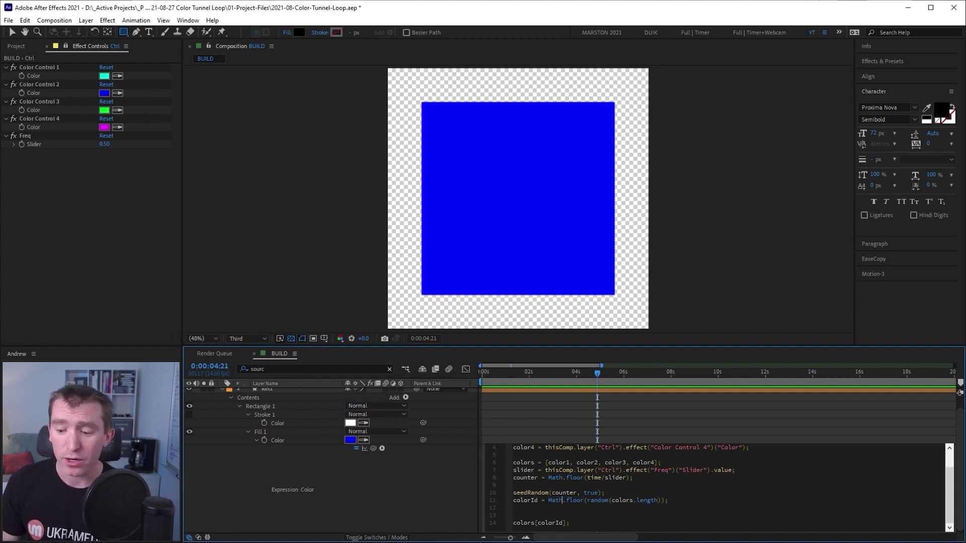
pyautogui.doubleClick(535, 501)
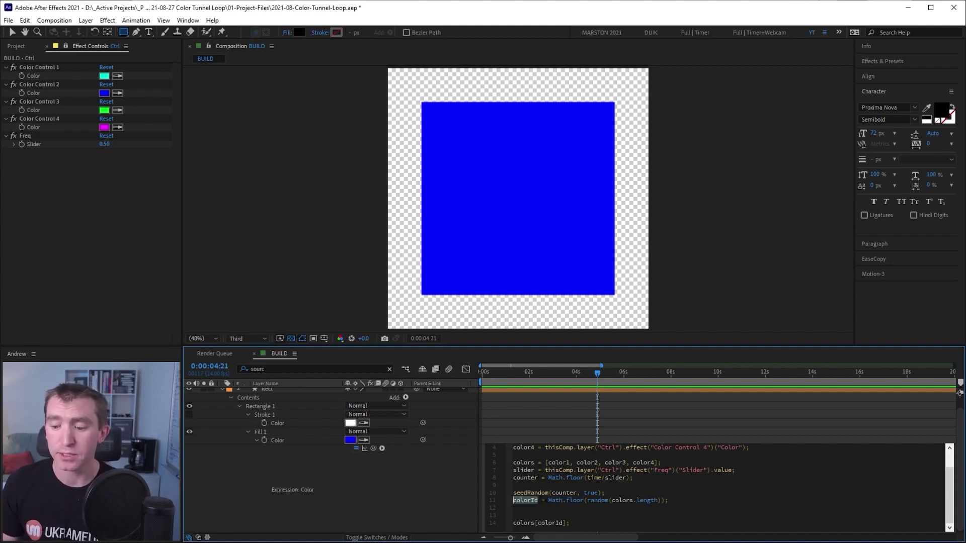
pyautogui.click(570, 506)
pyautogui.doubleClick(537, 524)
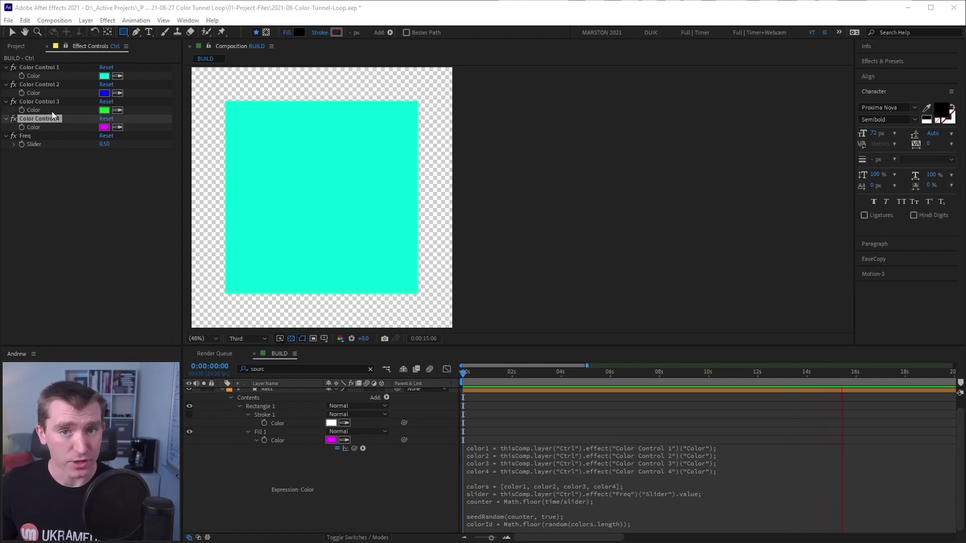
# Stop the preview and reopen the fill expression for editing.
pyautogui.click(464, 376)
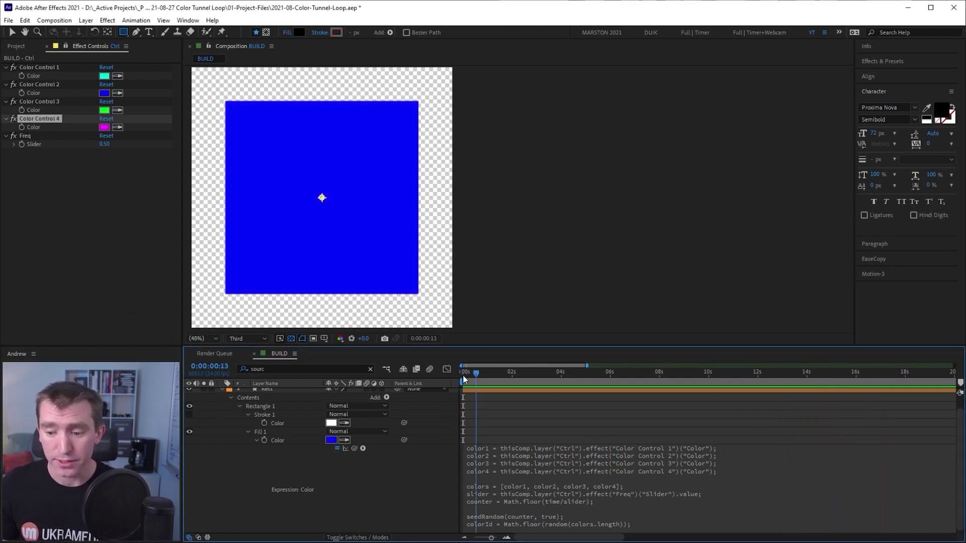
pyautogui.click(528, 466)
pyautogui.click(552, 480)
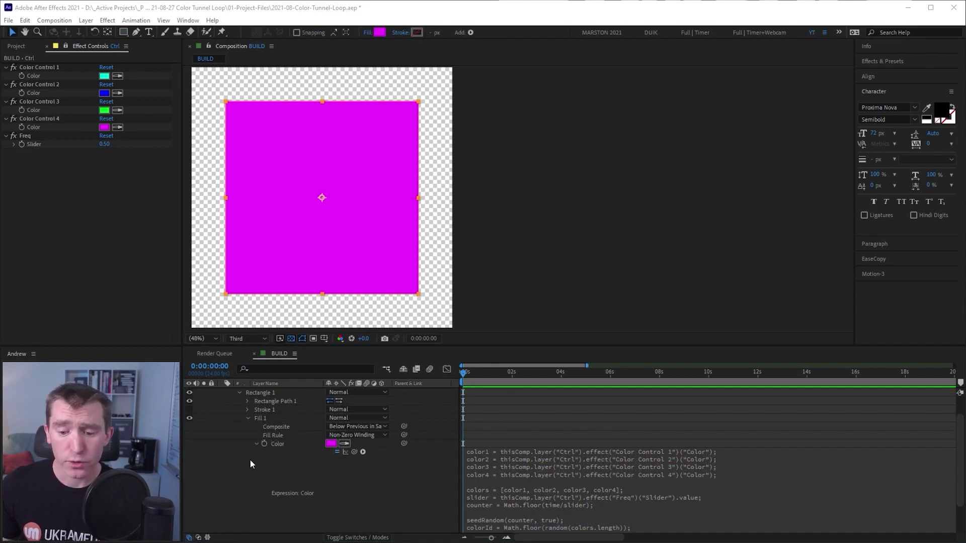
pyautogui.scroll(2, 246, 453)
# Add a Slider Control named numColors to the Ctrl layer, set to 8.
pyautogui.click(220, 401)
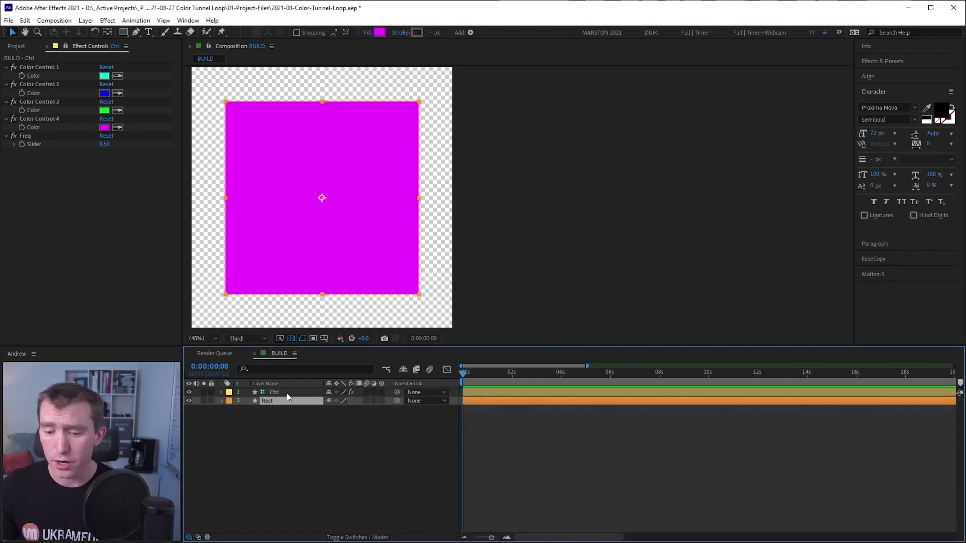
pyautogui.click(285, 393)
pyautogui.hotkey('ctrl', 'space')
pyautogui.write('slider')
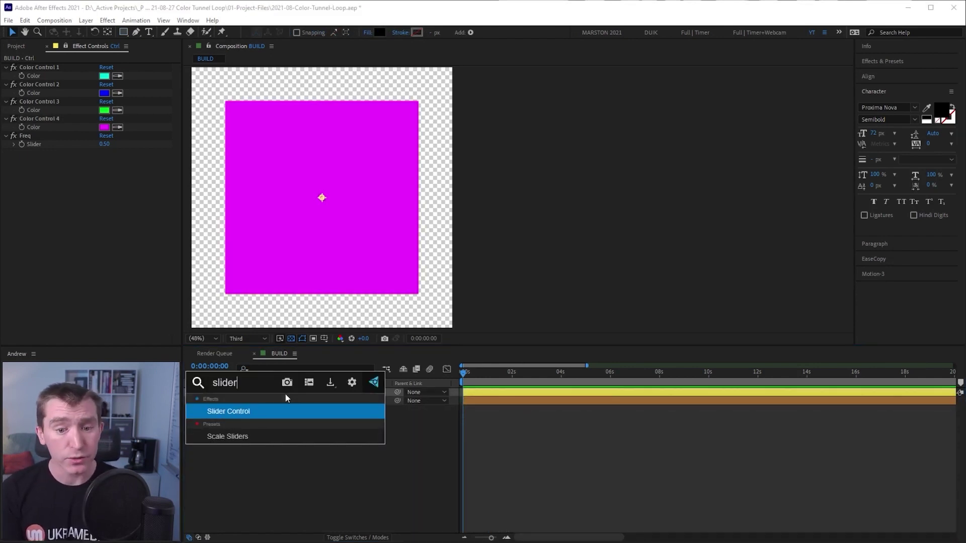
pyautogui.press('Return')
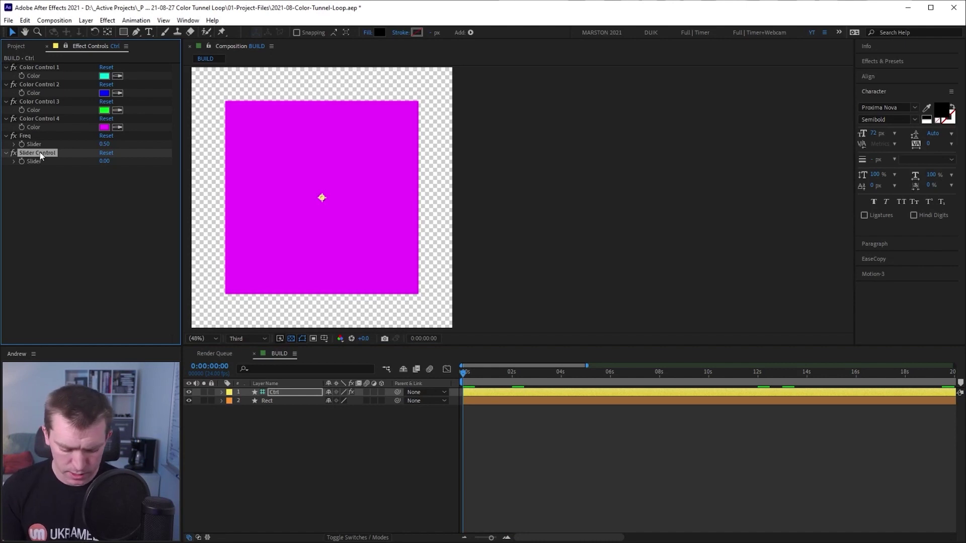
pyautogui.press('Return')
pyautogui.write('numColors')
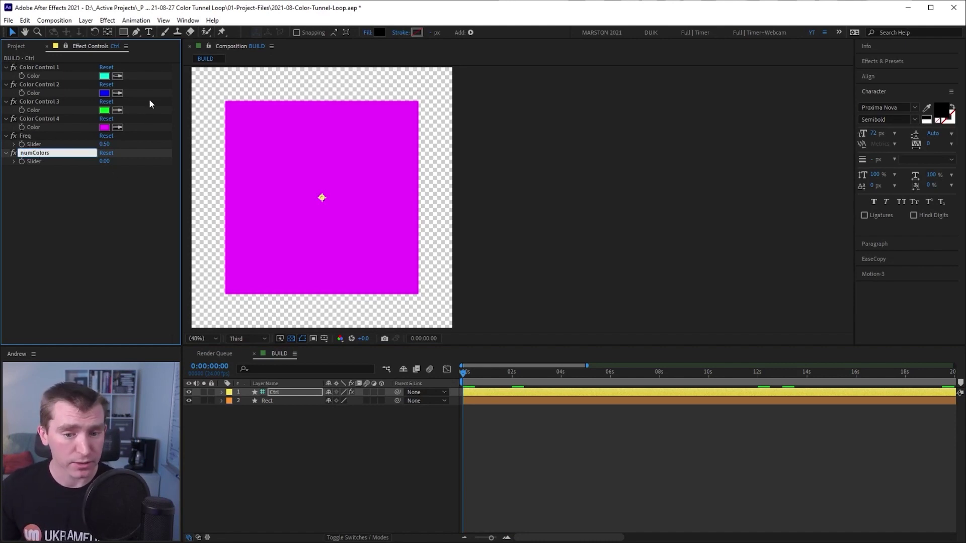
pyautogui.click(106, 162)
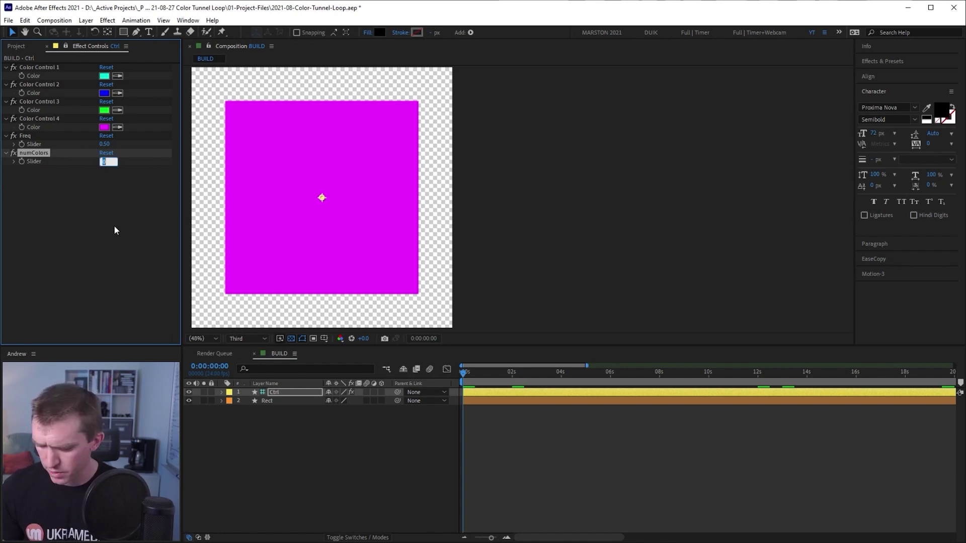
pyautogui.write('8')
pyautogui.press('Return')
pyautogui.click(115, 225)
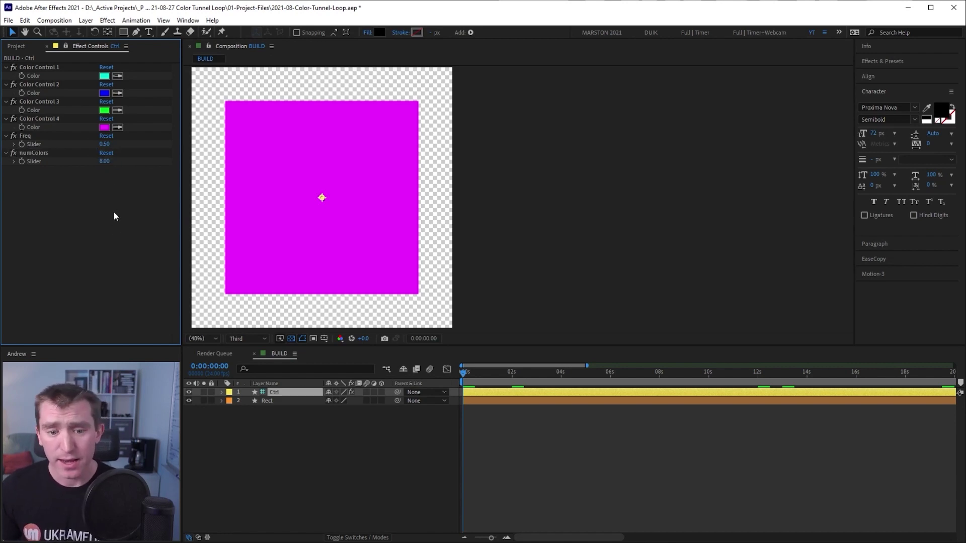
# Duplicate Color Control 4 into Color Controls 5–8 coloured red, orange, white and black.
pyautogui.click(48, 121)
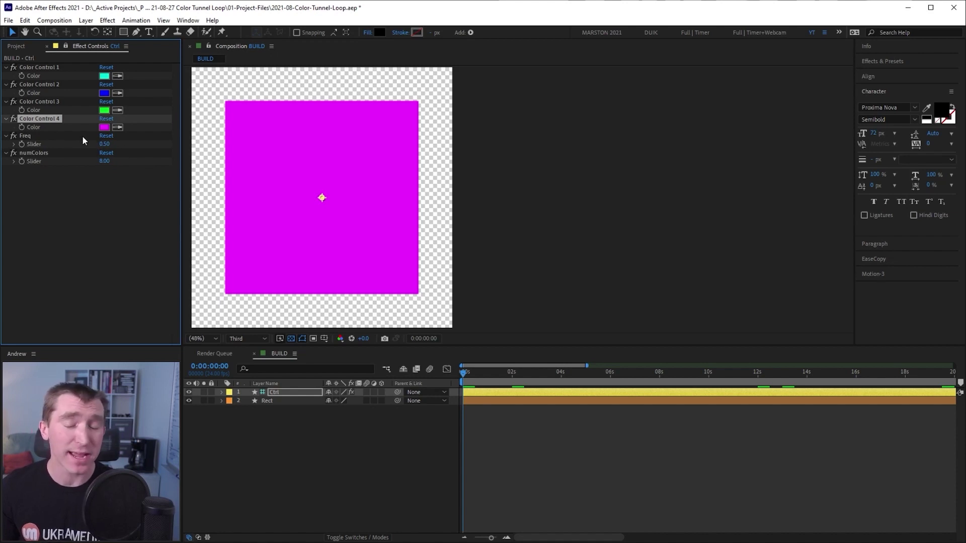
pyautogui.click(117, 127)
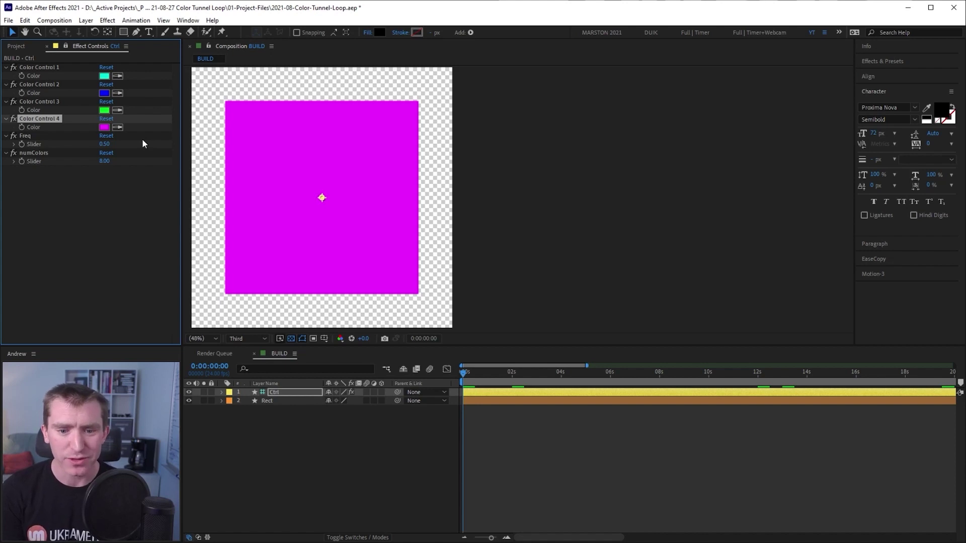
pyautogui.hotkey('ctrl', 'd')
pyautogui.hotkey('ctrl', 'd')
pyautogui.hotkey('ctrl', 'd')
pyautogui.hotkey('ctrl', 'd')
pyautogui.click(104, 145)
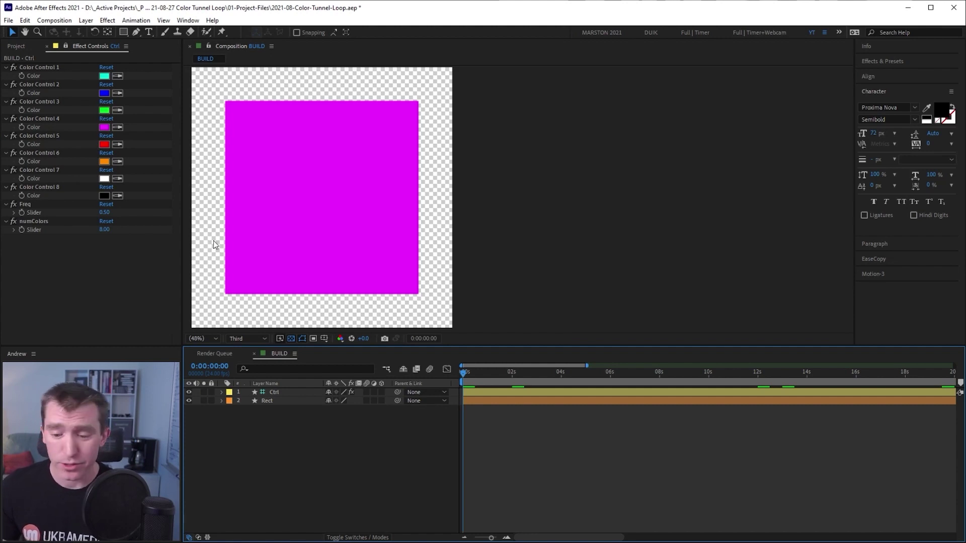
pyautogui.click(286, 400)
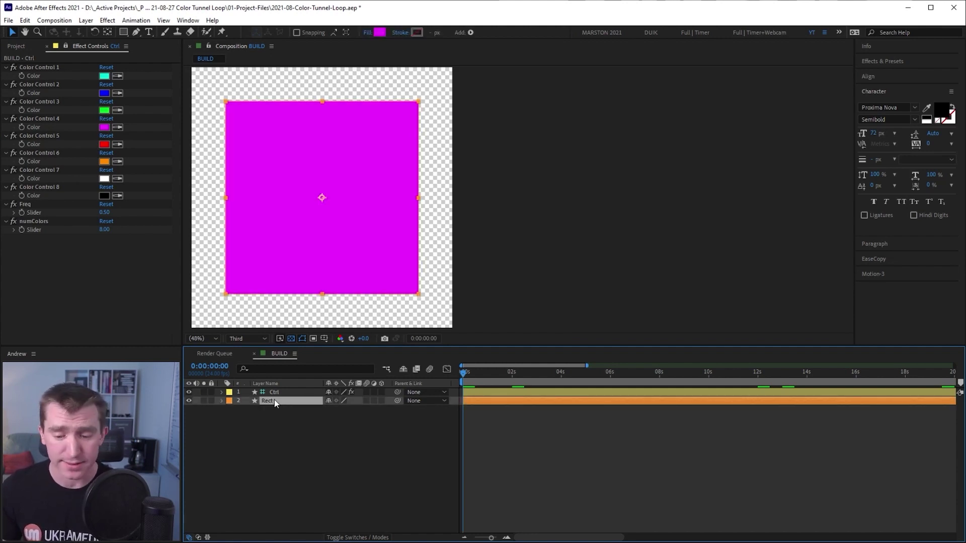
# Delete the color1–color4 lines from Rect's colour expression and retype the colors line as new Array().
pyautogui.press('e')
pyautogui.press('e')
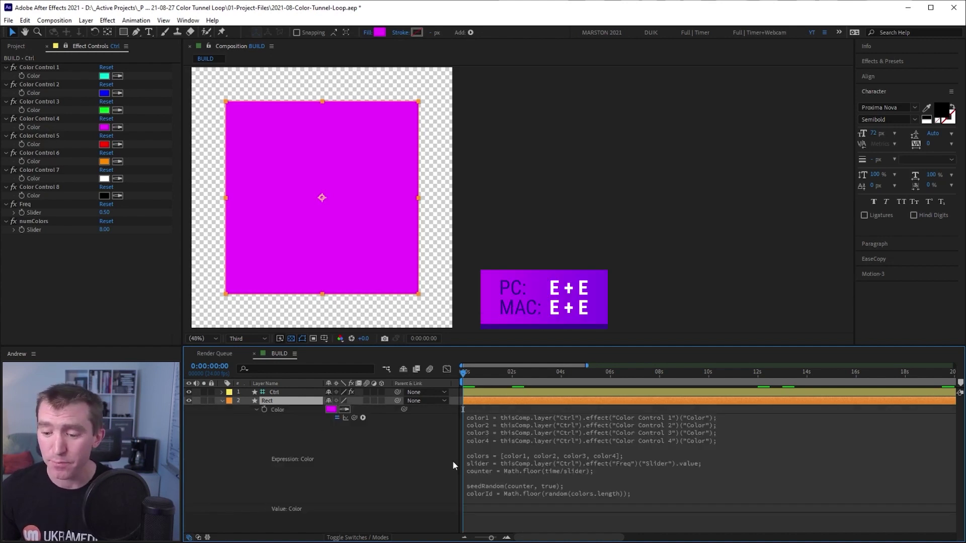
pyautogui.click(567, 462)
pyautogui.moveTo(731, 440); pyautogui.dragTo(448, 412)
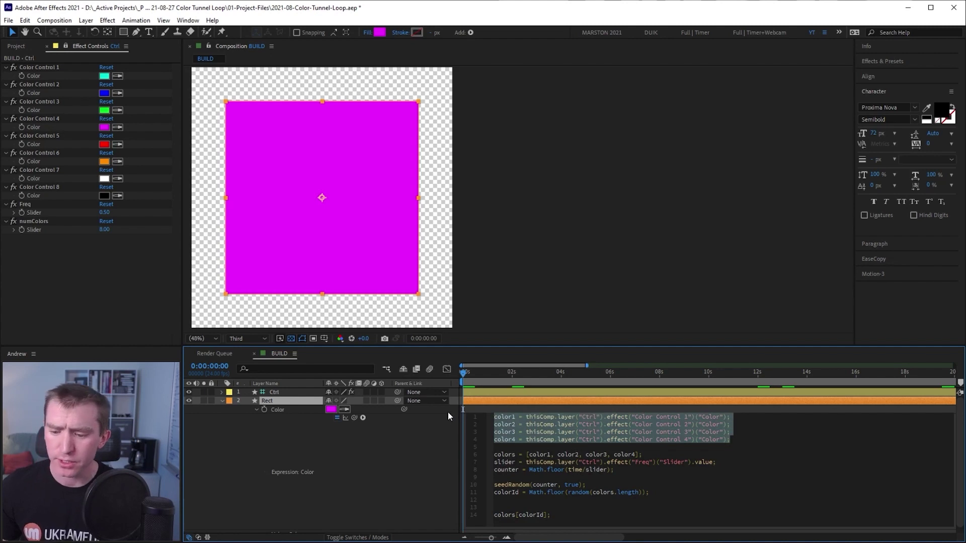
pyautogui.press('BackSpace')
pyautogui.press('Delete')
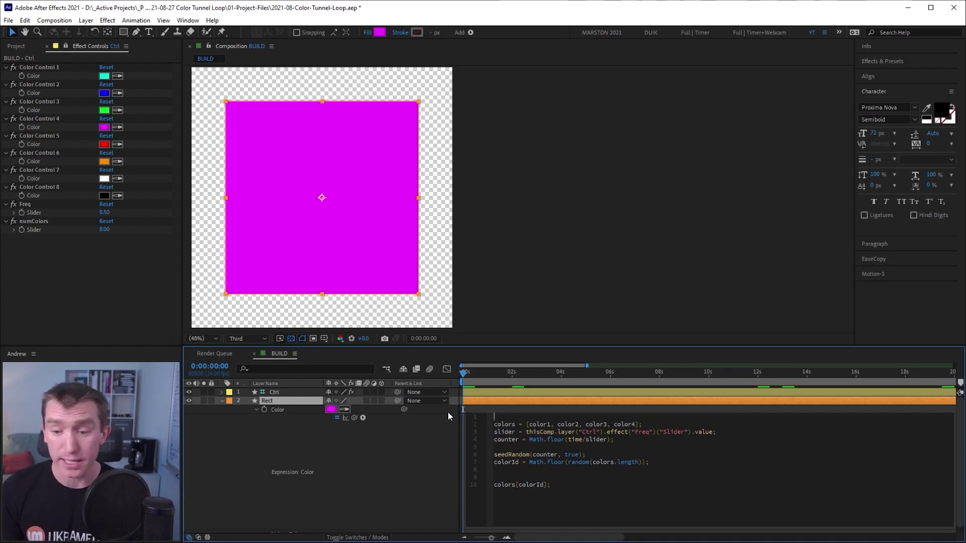
pyautogui.press('Delete')
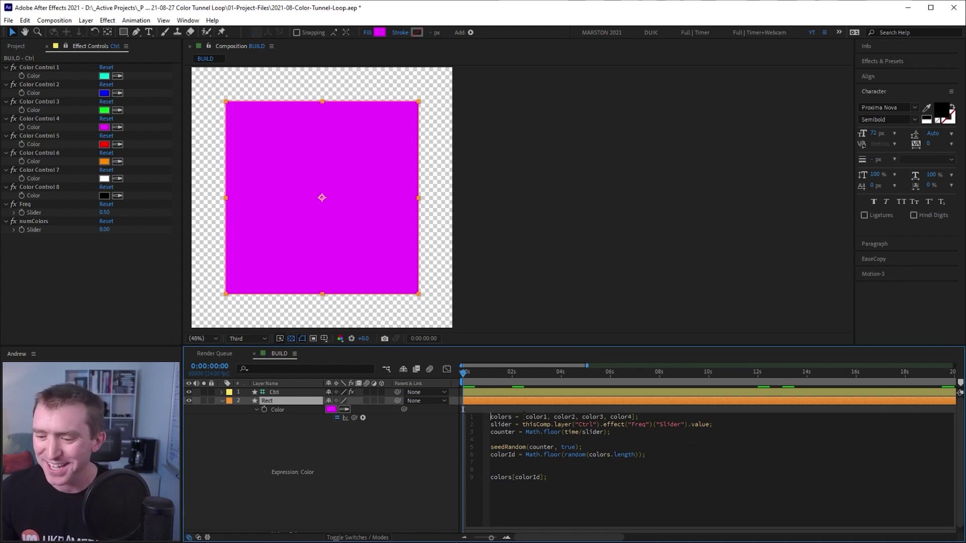
pyautogui.hotkey('shift', 'Right')
pyautogui.hotkey('shift', 'Right')
pyautogui.hotkey('shift', 'Right')
pyautogui.hotkey('shift', 'Right')
pyautogui.hotkey('shift', 'Right')
pyautogui.hotkey('shift', 'Right')
pyautogui.hotkey('shift', 'Right')
pyautogui.hotkey('shift', 'Right')
pyautogui.hotkey('shift', 'Right')
pyautogui.hotkey('shift', 'Right')
pyautogui.hotkey('shift', 'Right')
pyautogui.hotkey('shift', 'Right')
pyautogui.hotkey('shift', 'Right')
pyautogui.hotkey('shift', 'Right')
pyautogui.hotkey('shift', 'Right')
pyautogui.hotkey('shift', 'Right')
pyautogui.hotkey('shift', 'Right')
pyautogui.hotkey('shift', 'Right')
pyautogui.hotkey('shift', 'Right')
pyautogui.hotkey('shift', 'Right')
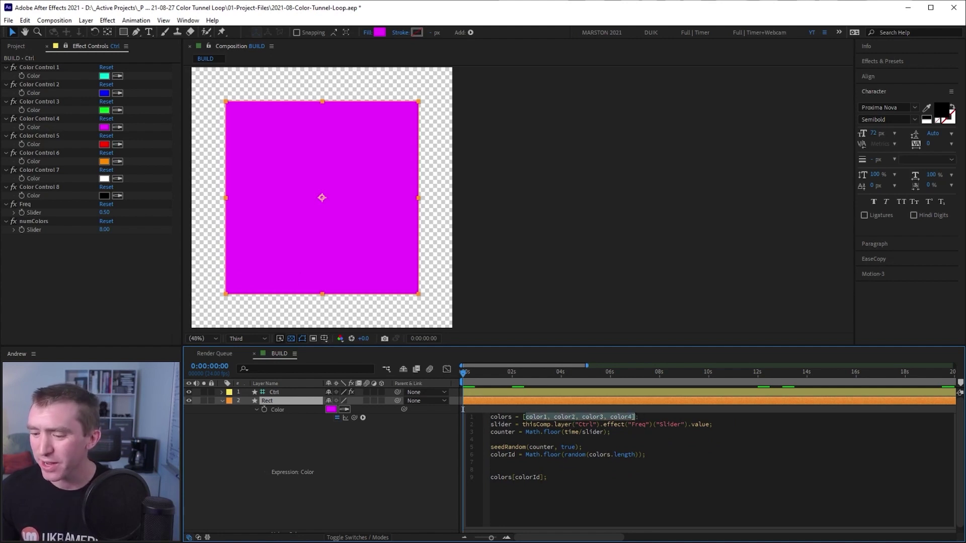
pyautogui.press('BackSpace')
pyautogui.press('BackSpace')
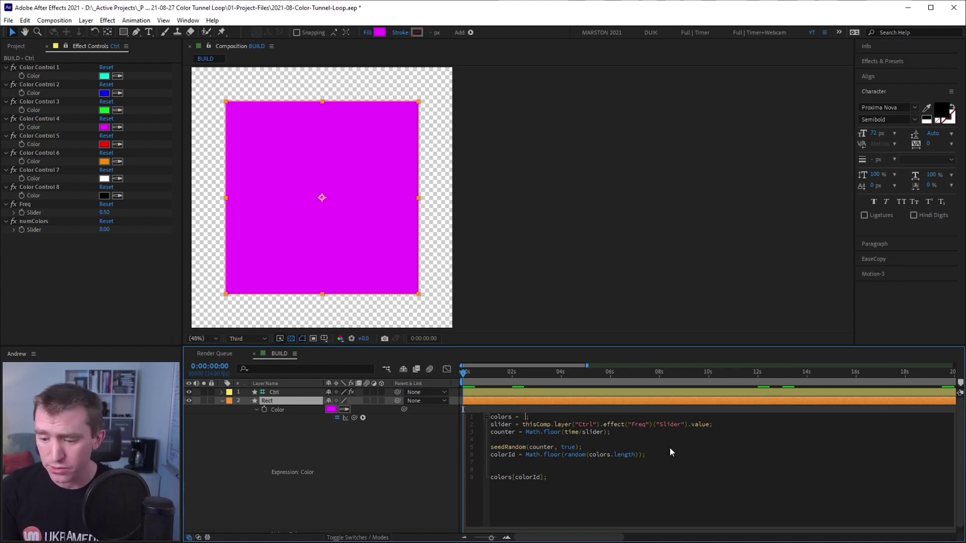
pyautogui.write('new Array')
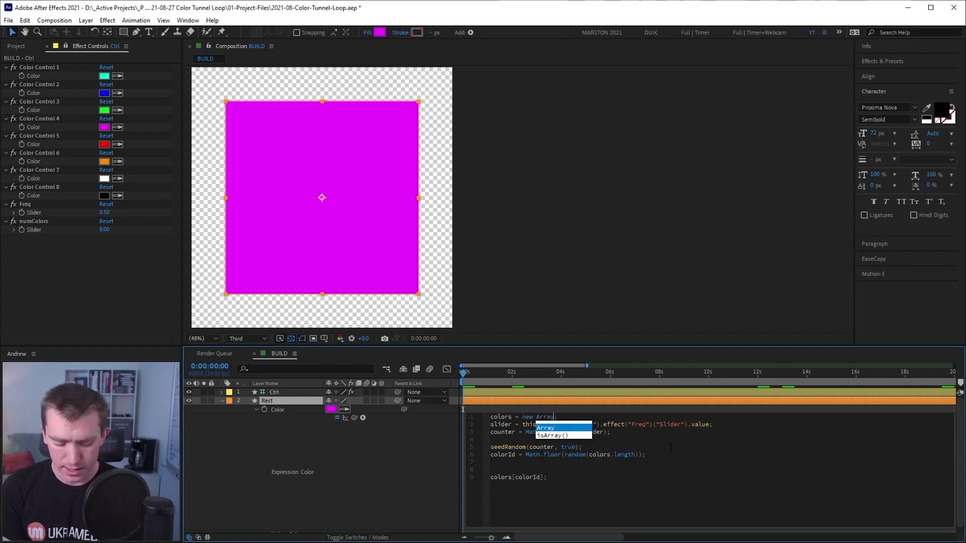
pyautogui.write('(')
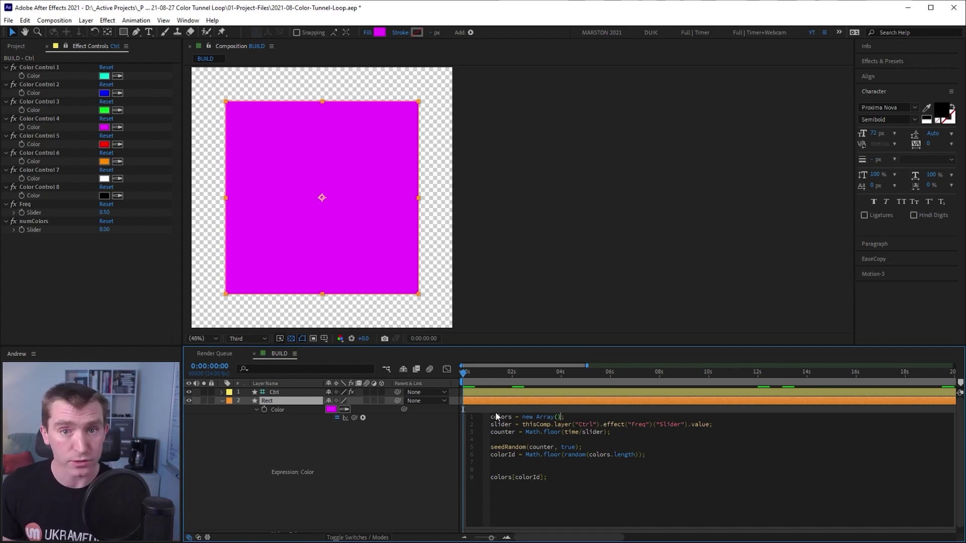
# Add a line numColors = pick-whipped to the Ctrl layer's numColors slider, ending with a semicolon.
pyautogui.press('Return')
pyautogui.press('Return')
pyautogui.press('Up')
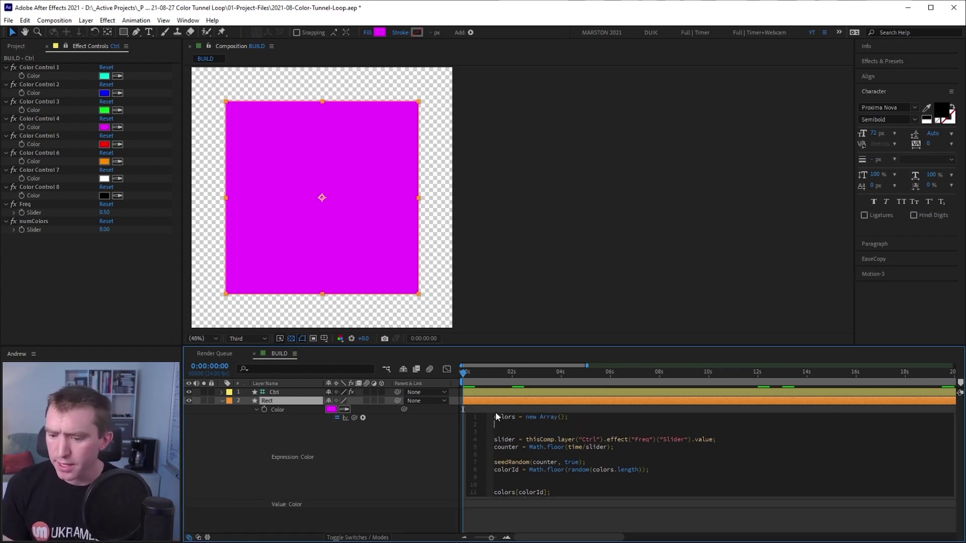
pyautogui.write('numCo')
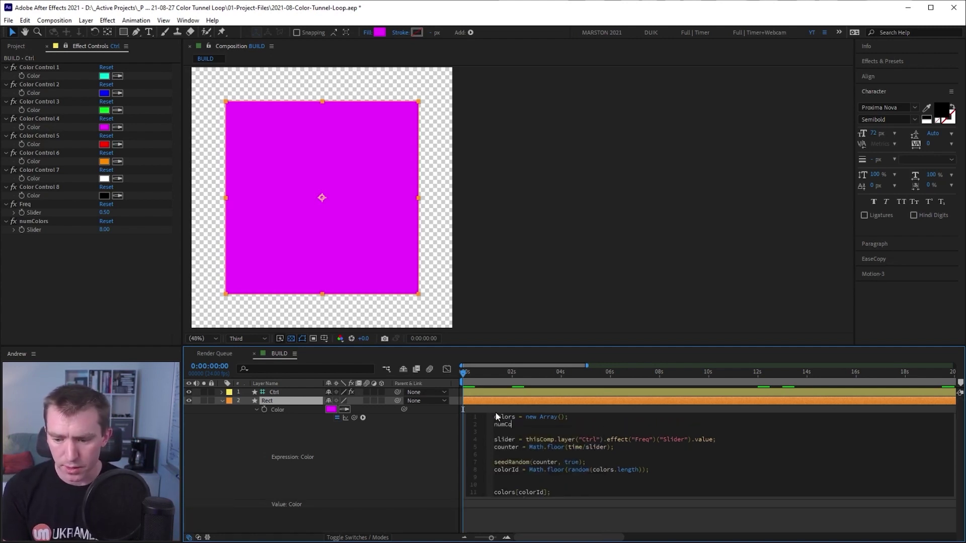
pyautogui.write('lors =')
pyautogui.moveTo(353, 417); pyautogui.dragTo(38, 231)
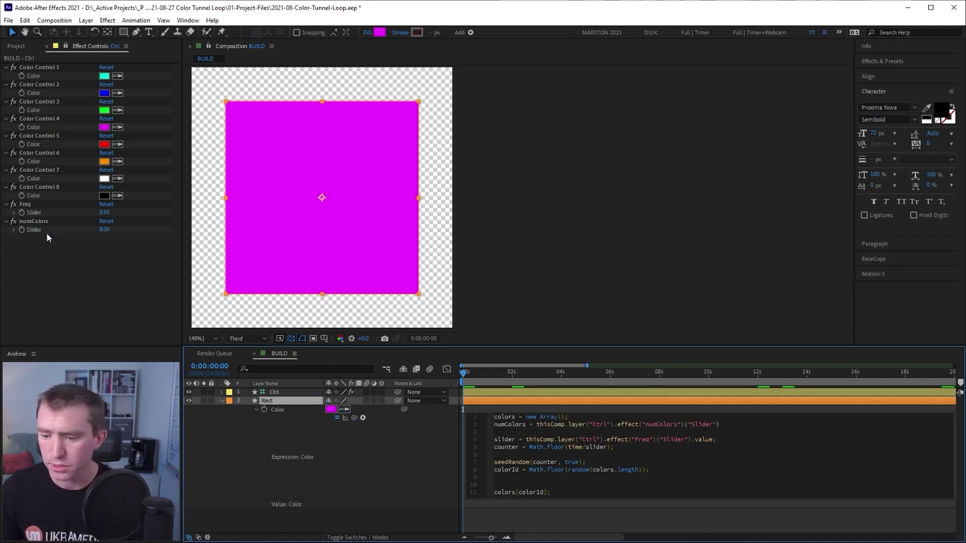
pyautogui.write(';')
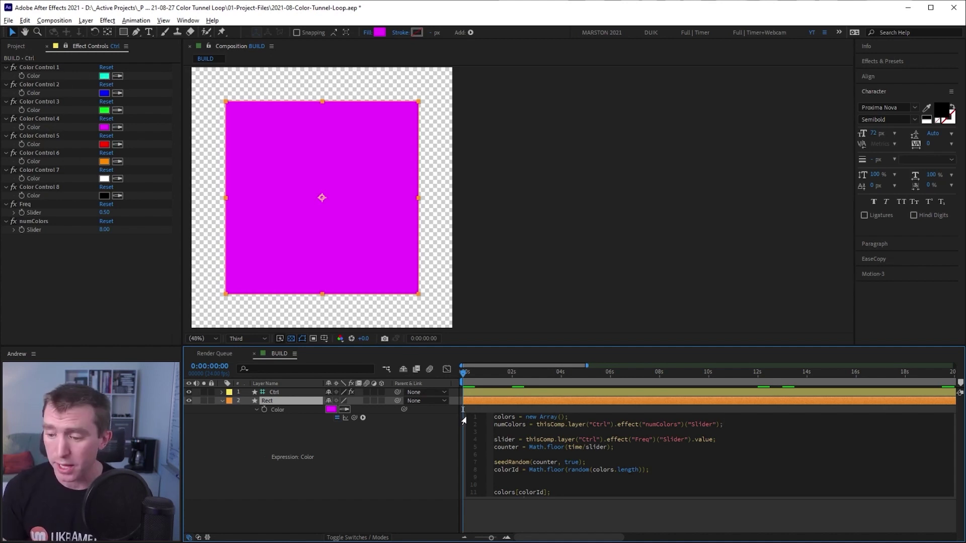
# Type the loop header for(i = 1; i <= numColors; i++) { below the numColors line.
pyautogui.press('Return')
pyautogui.press('Return')
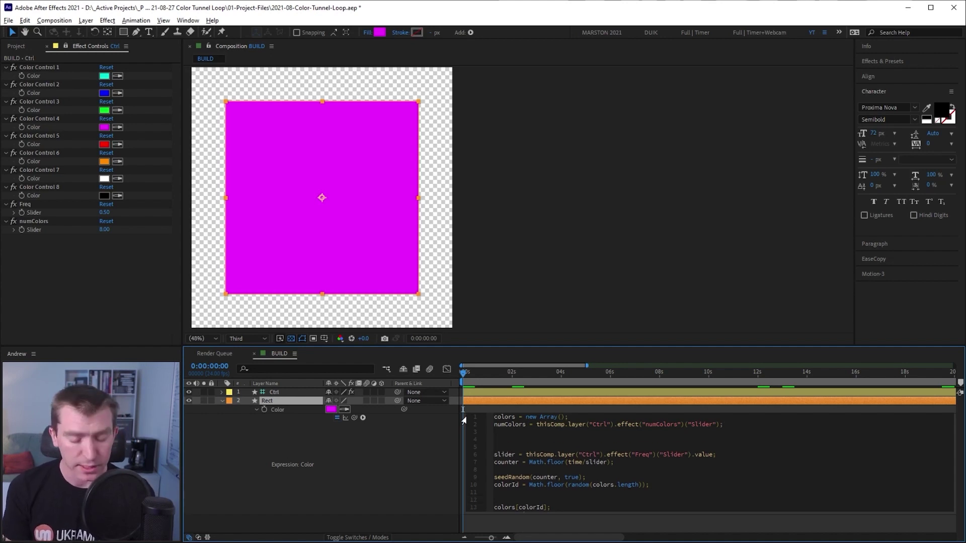
pyautogui.write('for()')
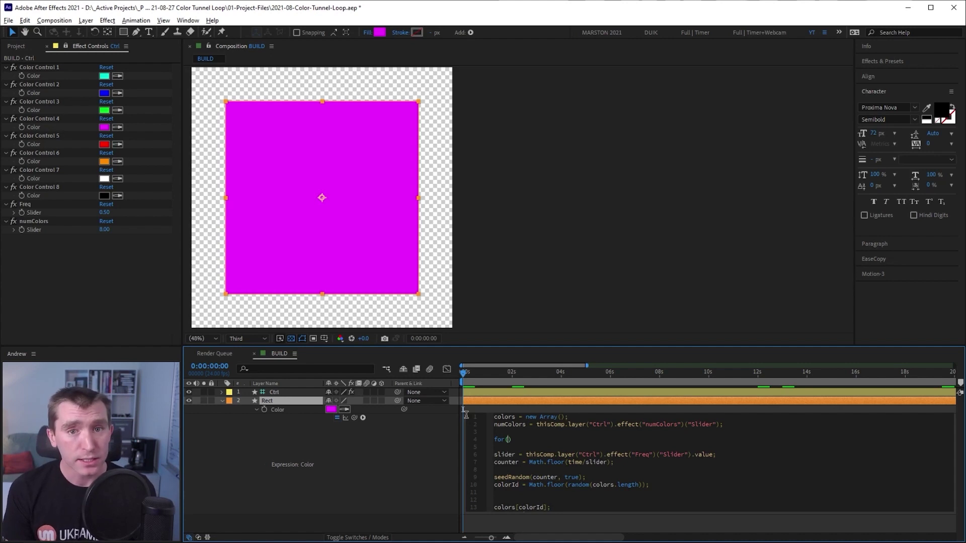
pyautogui.write('i = 1')
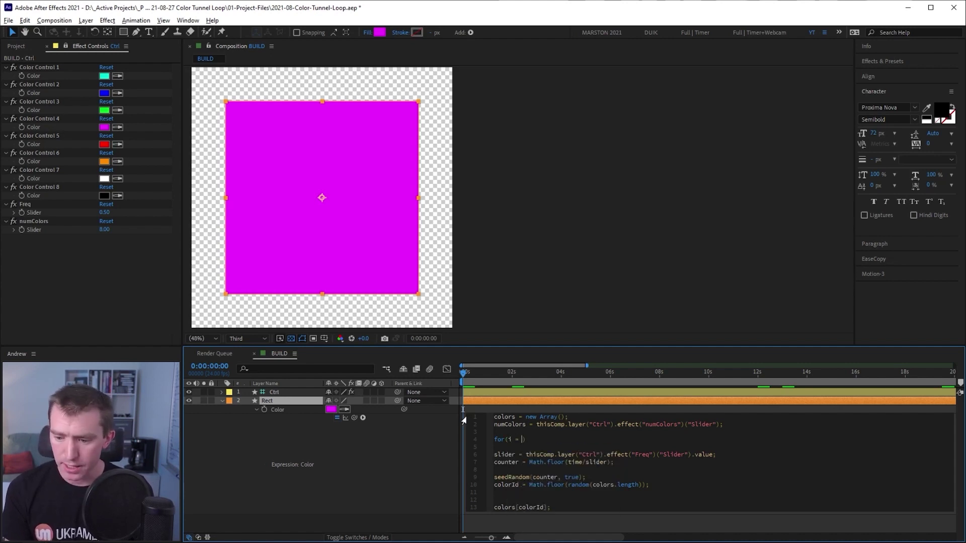
pyautogui.write(';')
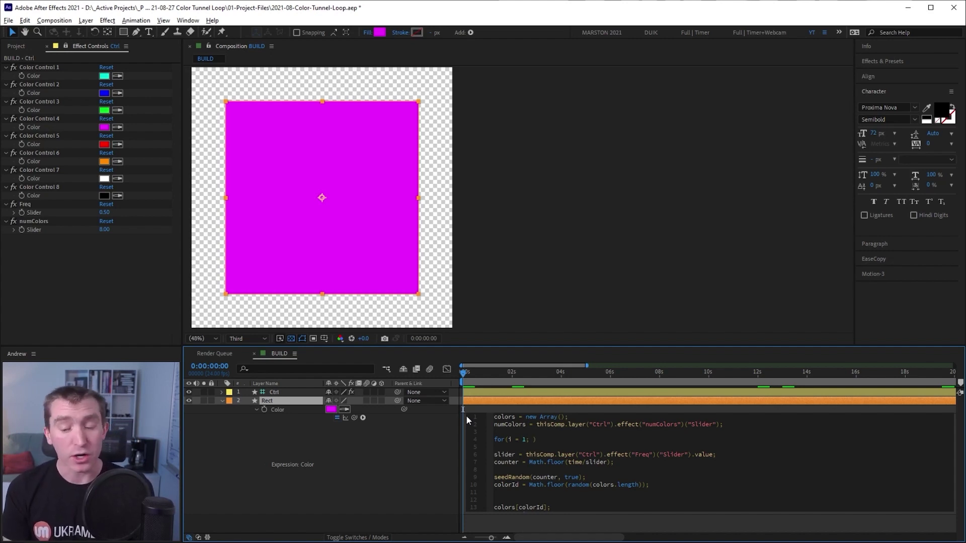
pyautogui.write('i <')
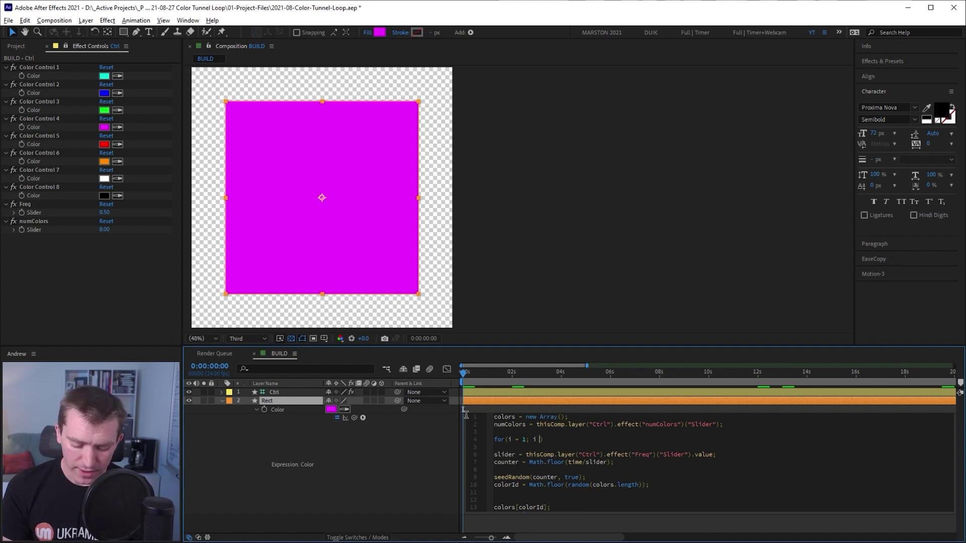
pyautogui.write('= numColors;')
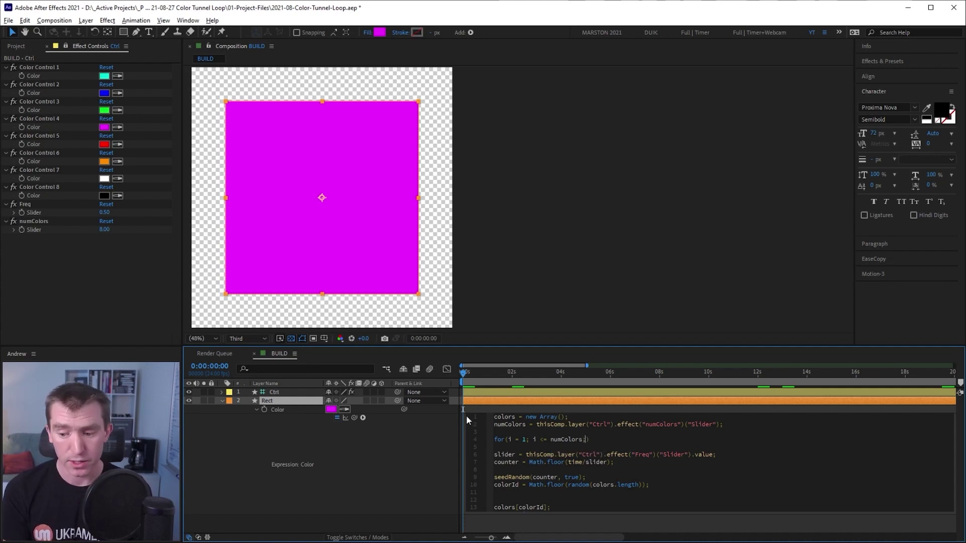
pyautogui.write(' i')
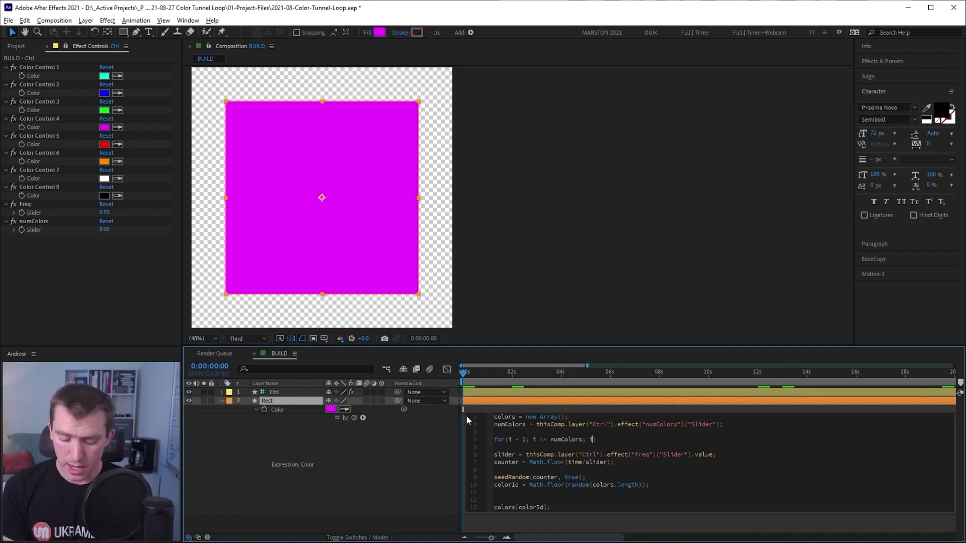
pyautogui.write('++')
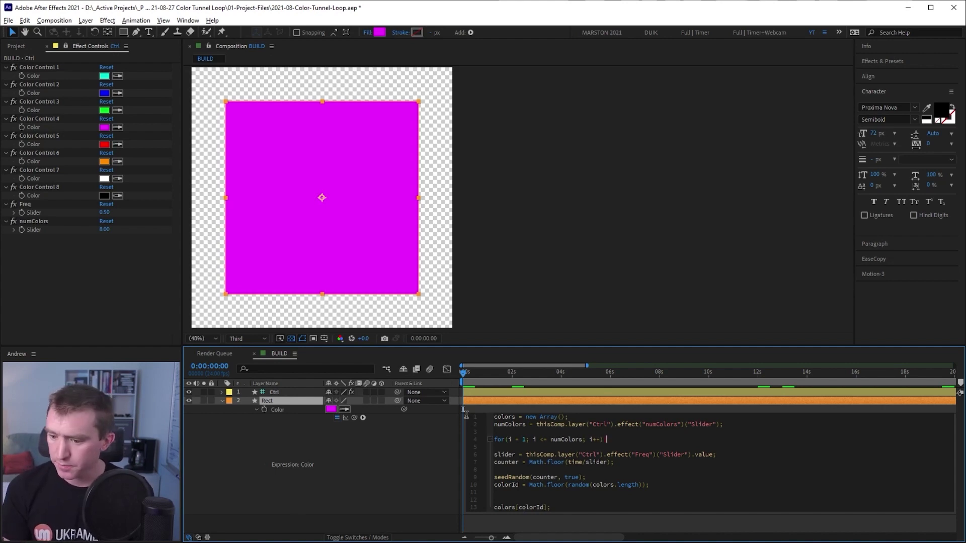
pyautogui.write(' {')
# Inside the loop, pick-whip newColor to Color Control 1 and change its name to 'Color Control ' + i.
pyautogui.press('Return')
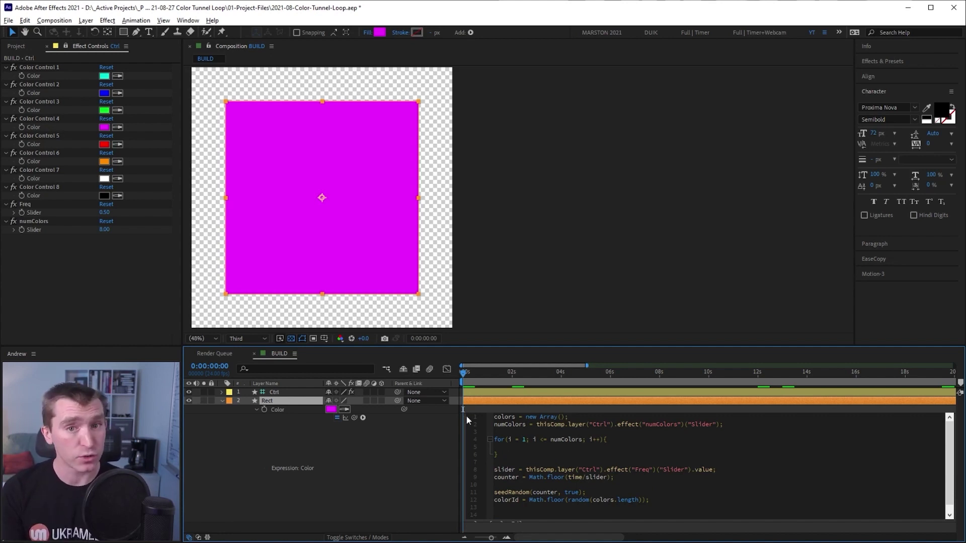
pyautogui.write('new')
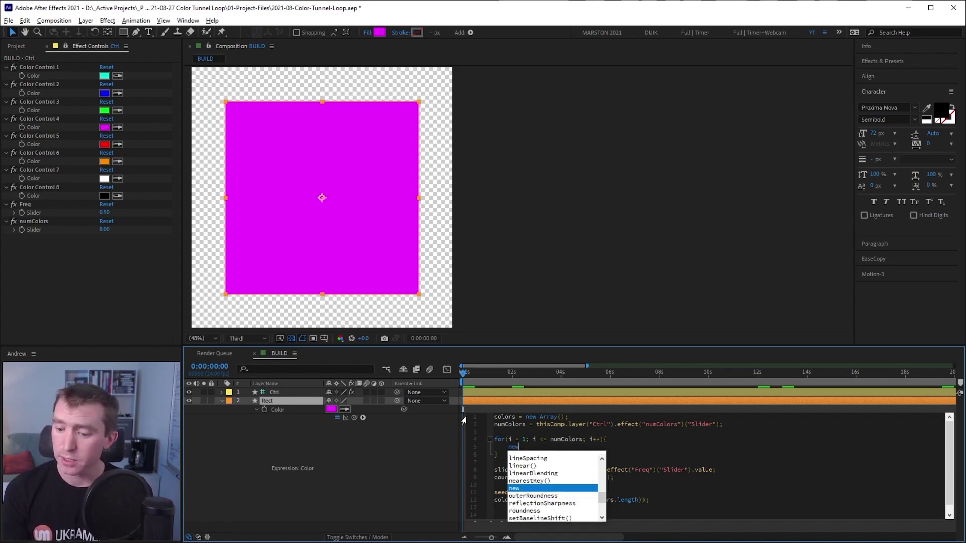
pyautogui.write('Color =')
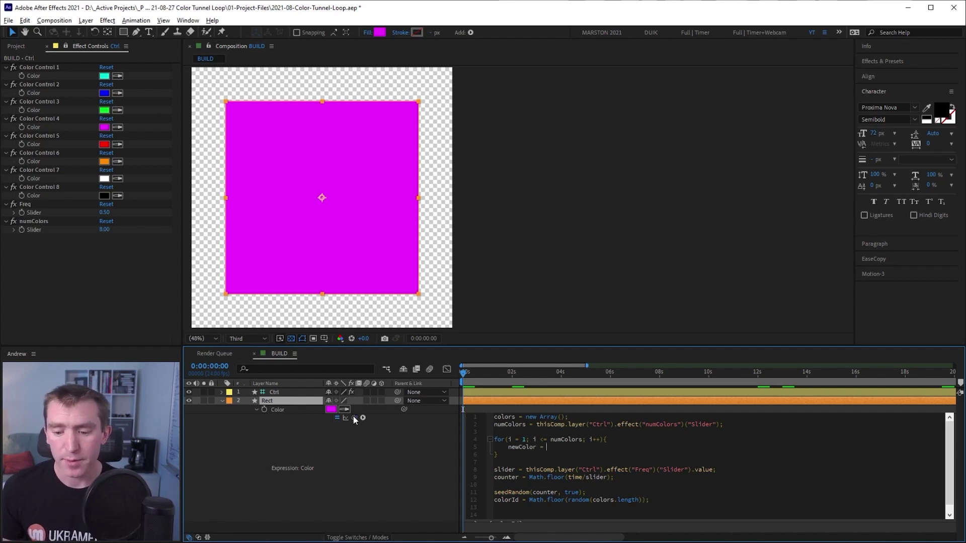
pyautogui.moveTo(355, 420); pyautogui.dragTo(38, 78)
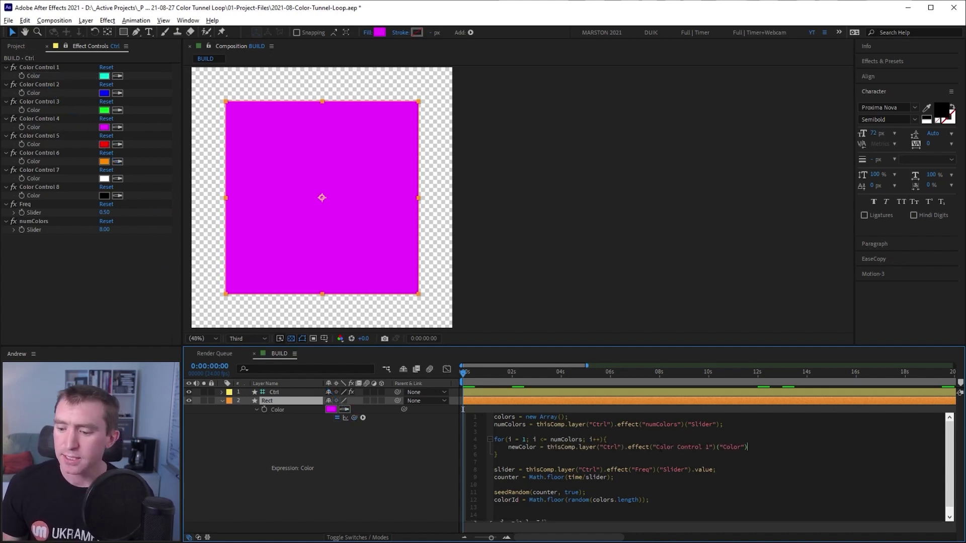
pyautogui.moveTo(656, 447); pyautogui.dragTo(710, 447)
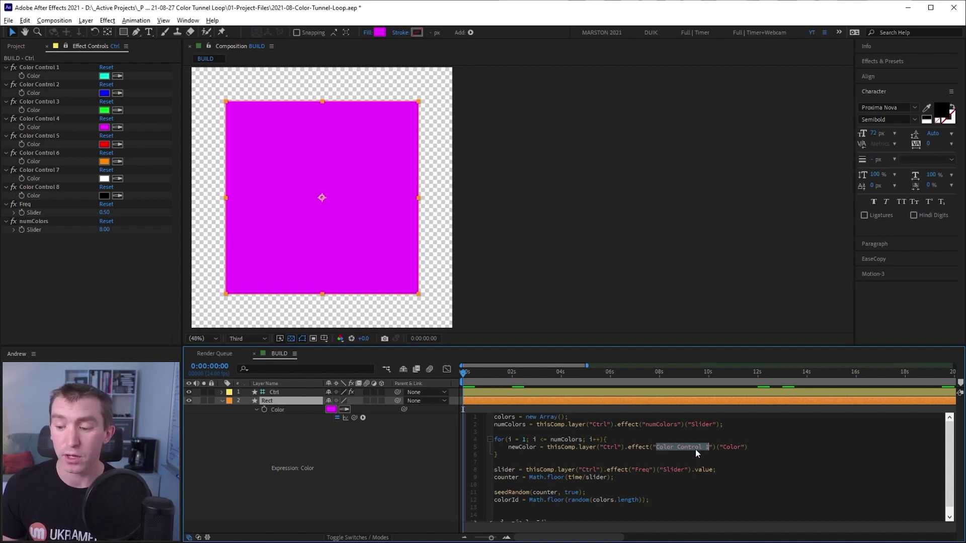
pyautogui.click(708, 448)
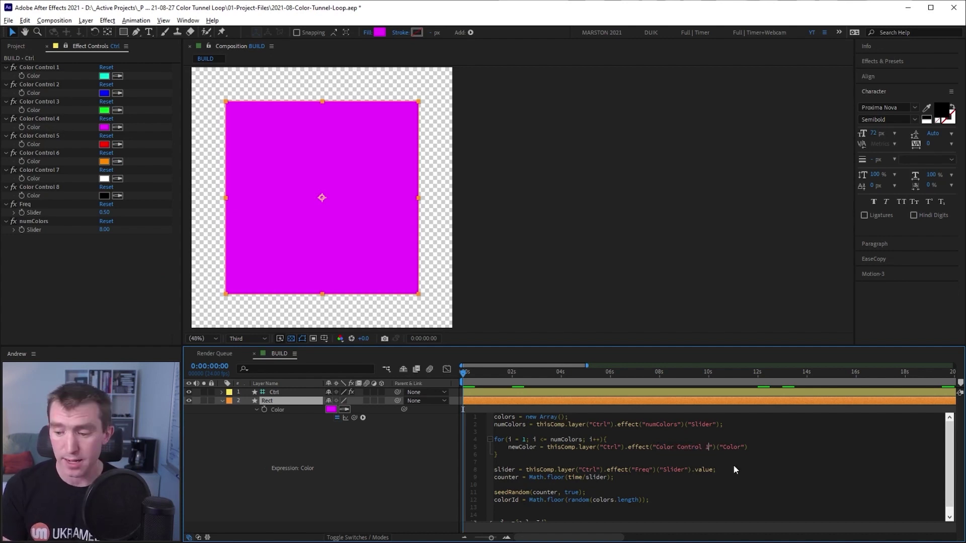
pyautogui.press('Left')
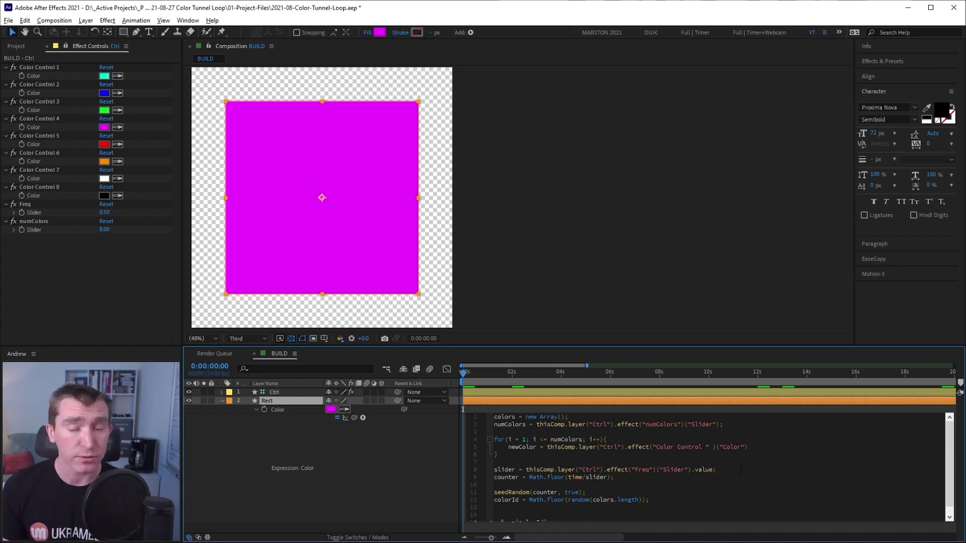
pyautogui.write('+ i')
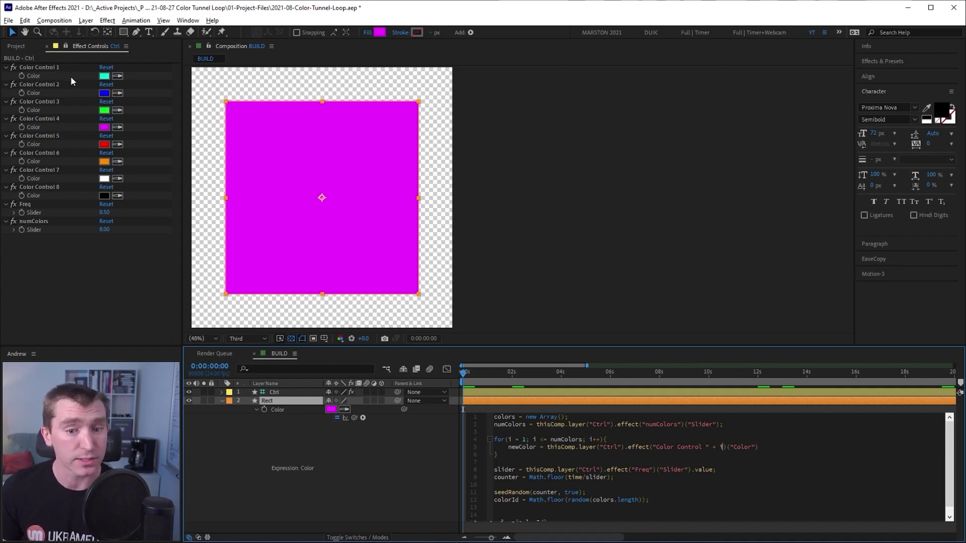
# End the newColor line with a semicolon and add colors.push(newColor) below it.
pyautogui.click(767, 448)
pyautogui.write(';')
pyautogui.press('Return')
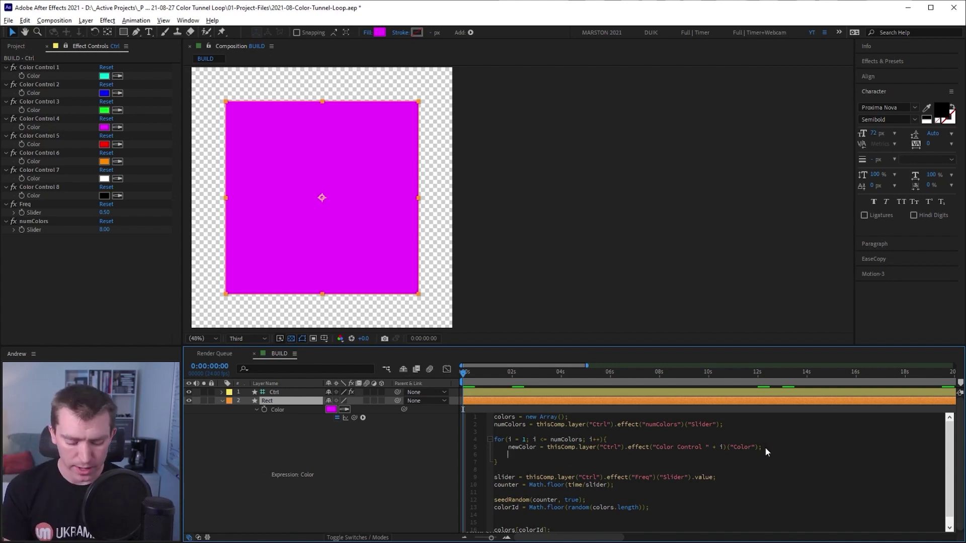
pyautogui.write('colors')
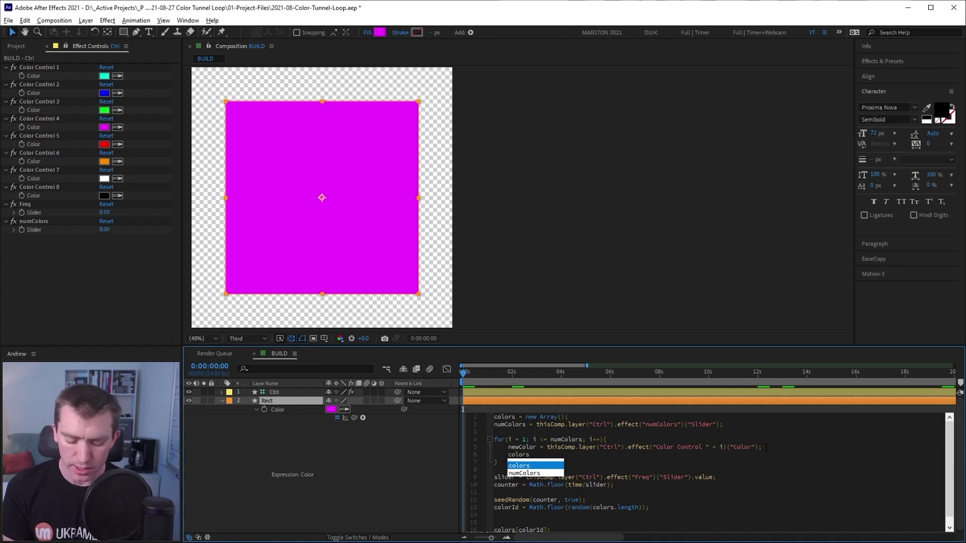
pyautogui.write('.push(')
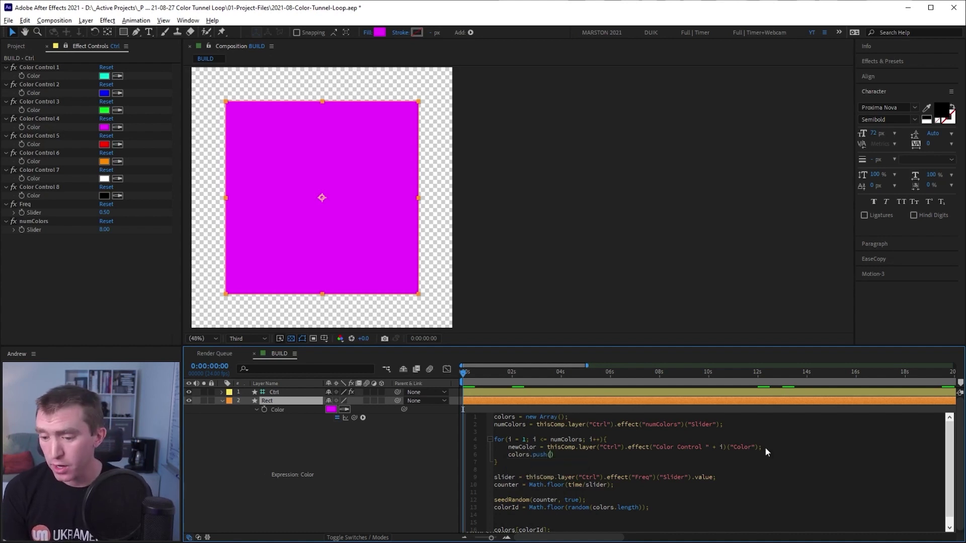
pyautogui.write('newColor')
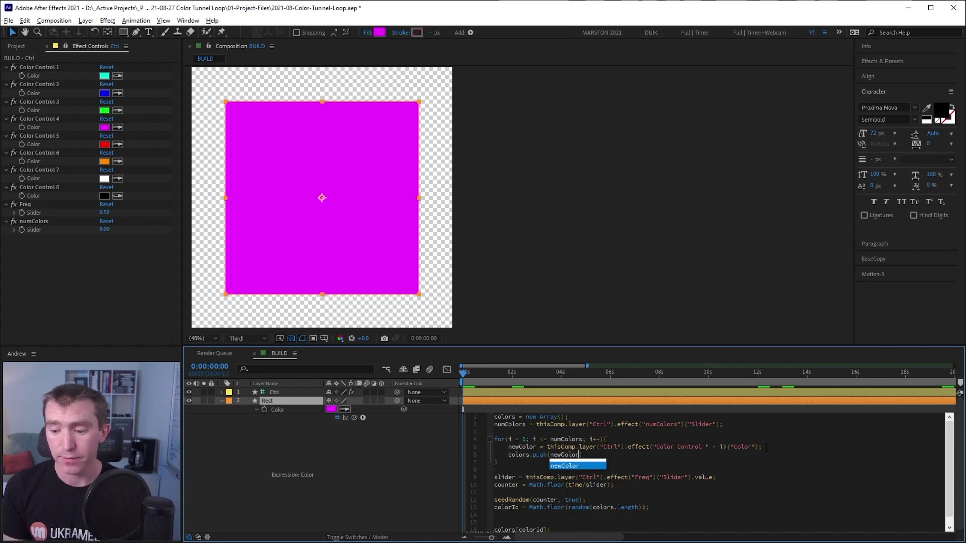
pyautogui.write(');')
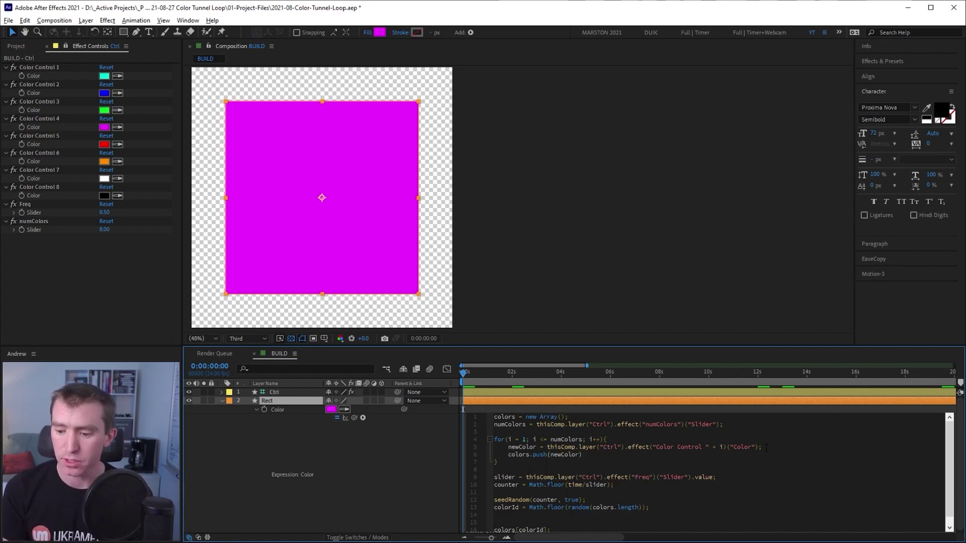
# Commit the colour-list expression and preview the rectangle's random colours.
pyautogui.click(376, 452)
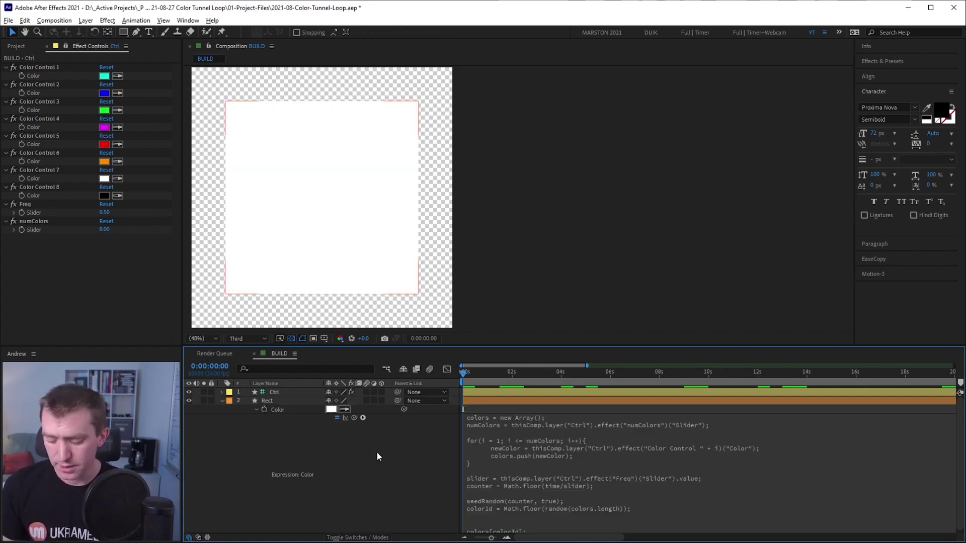
pyautogui.press('space')
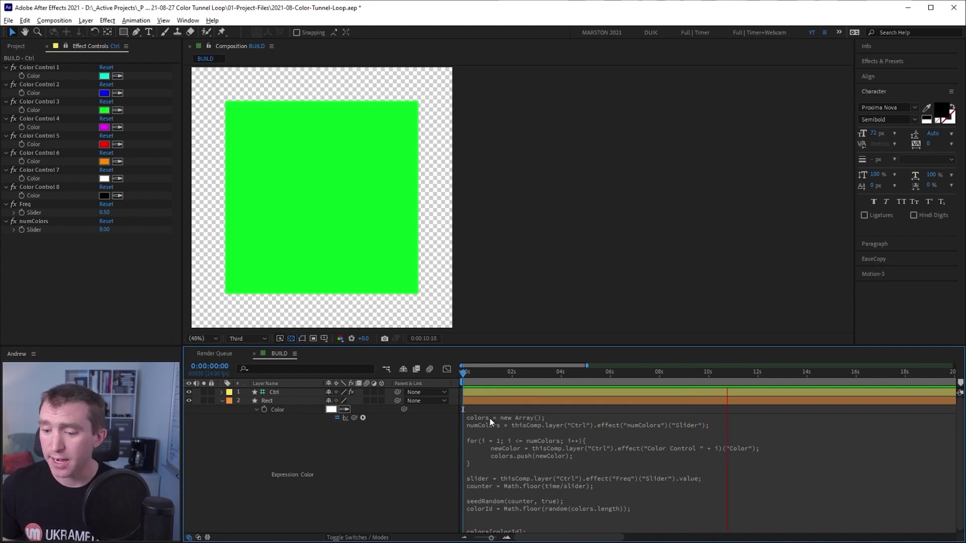
pyautogui.press('space')
# Test numColors at 2 with a preview, then undo it back to 8.
pyautogui.click(104, 230)
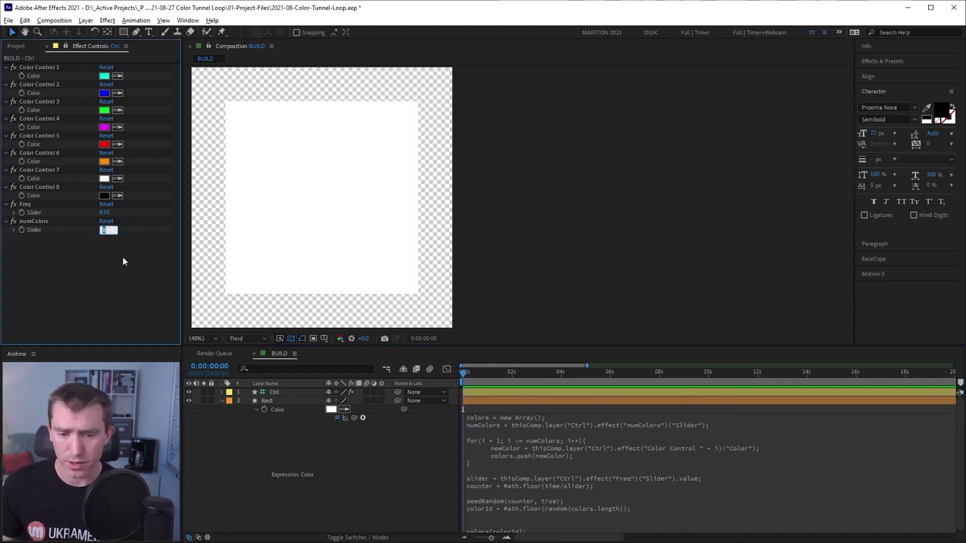
pyautogui.write('2')
pyautogui.press('Return')
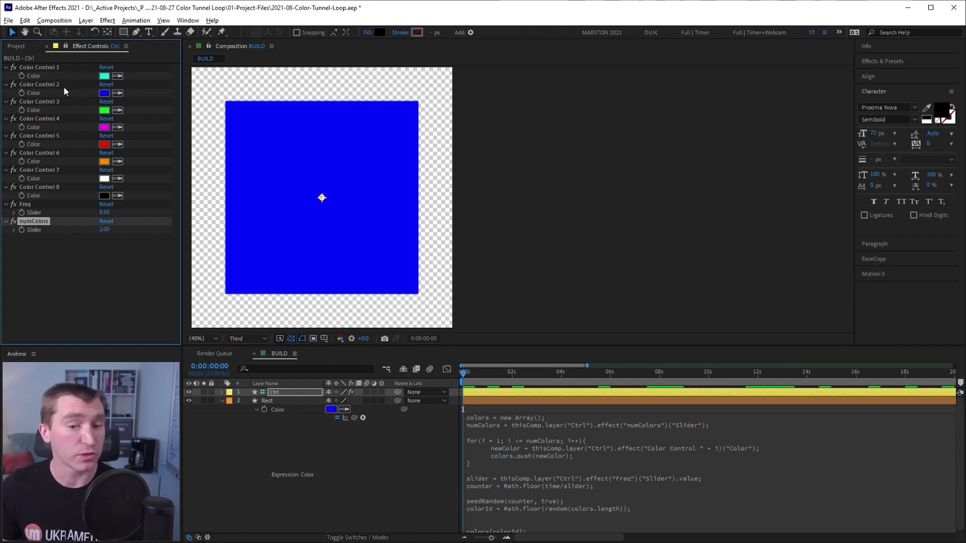
pyautogui.click(417, 463)
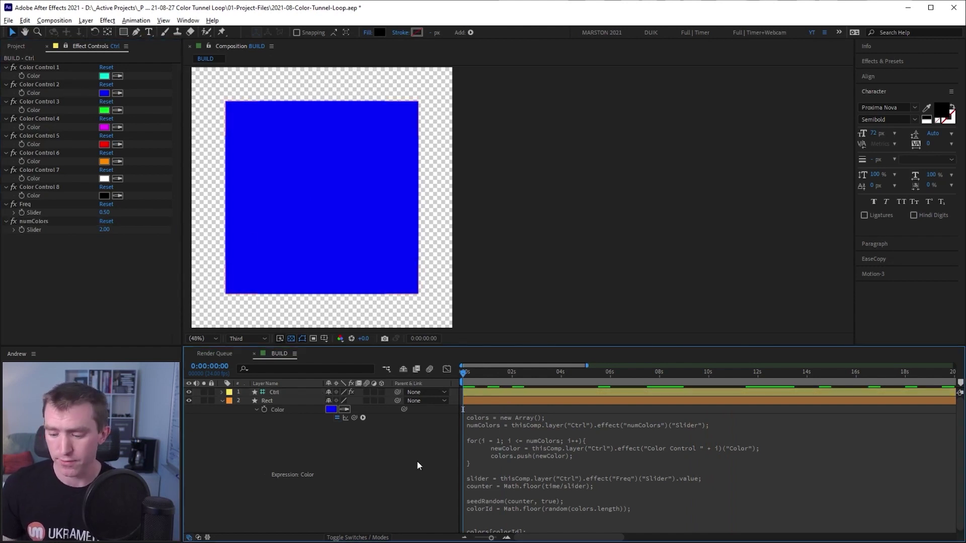
pyautogui.press('space')
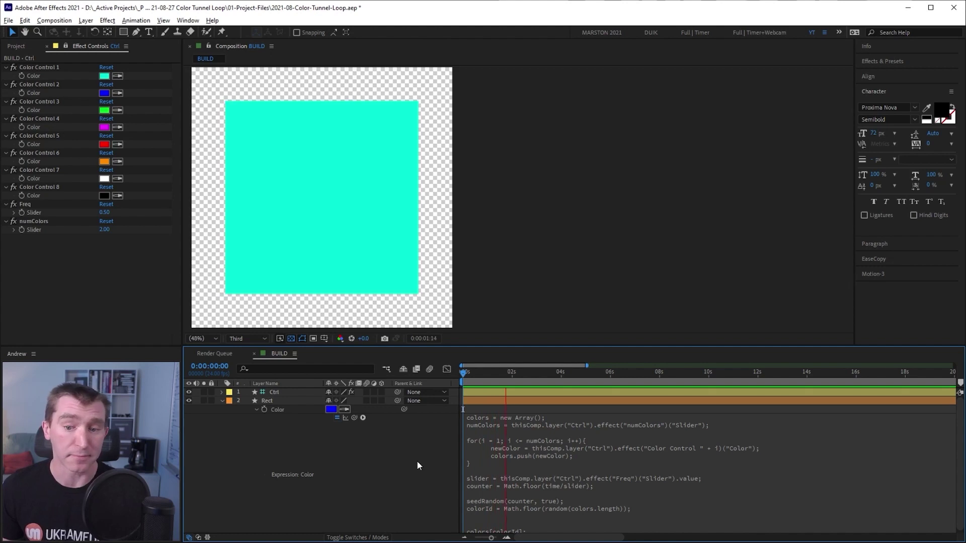
pyautogui.hotkey('ctrl', 'z')
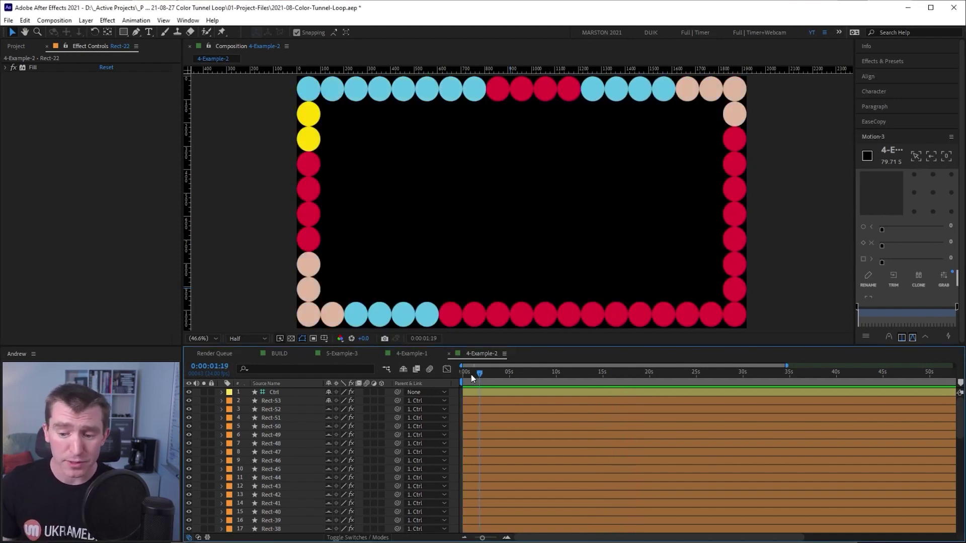
# Stop the circle border playback and expand Rect-53 to show its shape properties.
pyautogui.press('space')
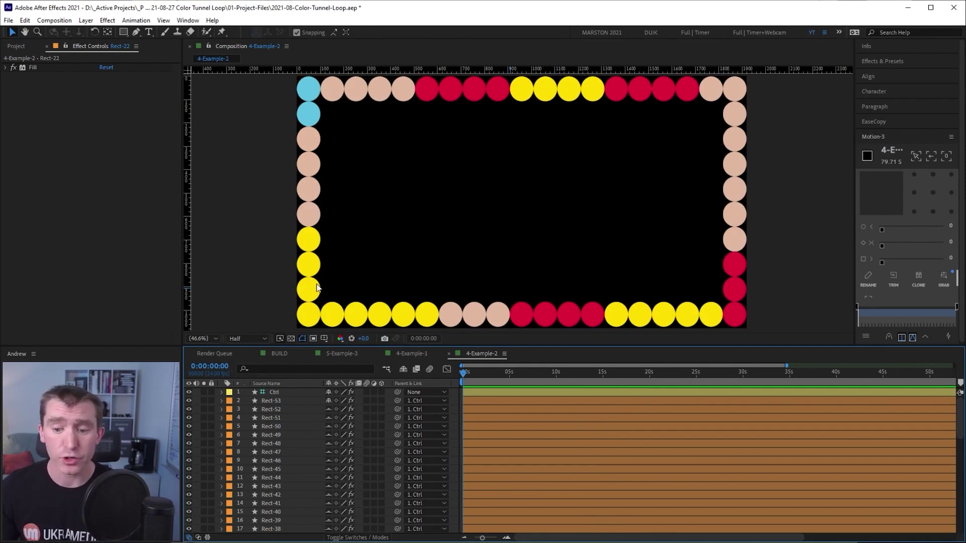
pyautogui.click(300, 402)
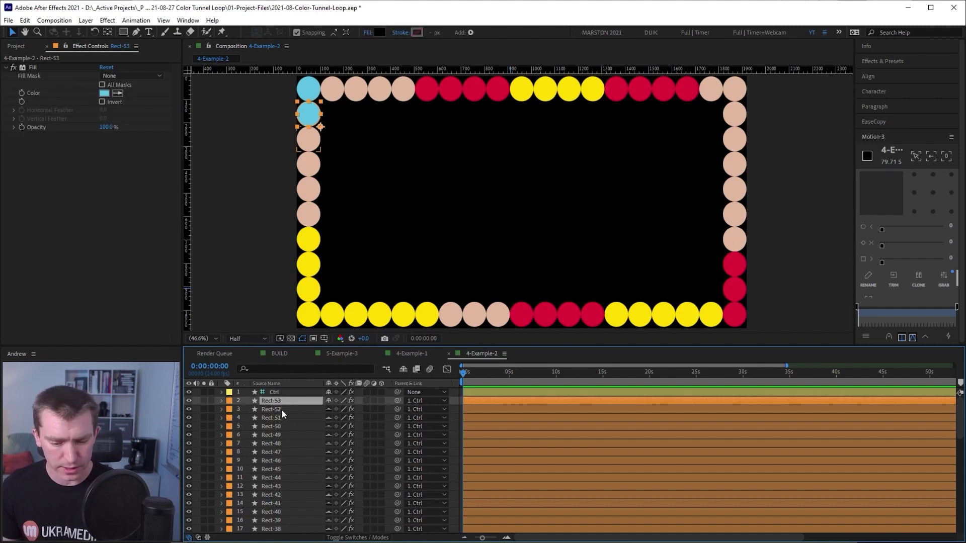
pyautogui.click(222, 401)
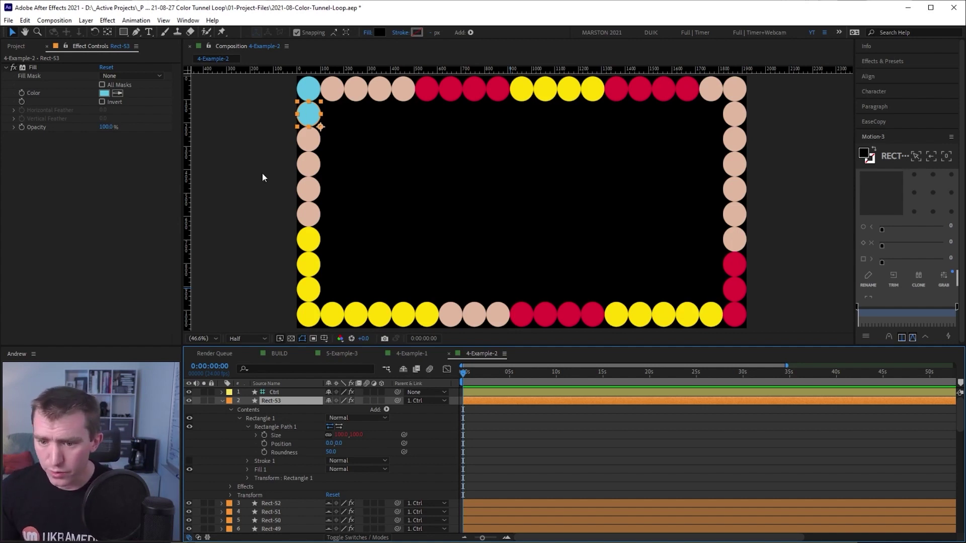
# Collapse Rect-53, hide shy layers, solo and preview Rect-0, and reveal its Fill Color property.
pyautogui.click(222, 401)
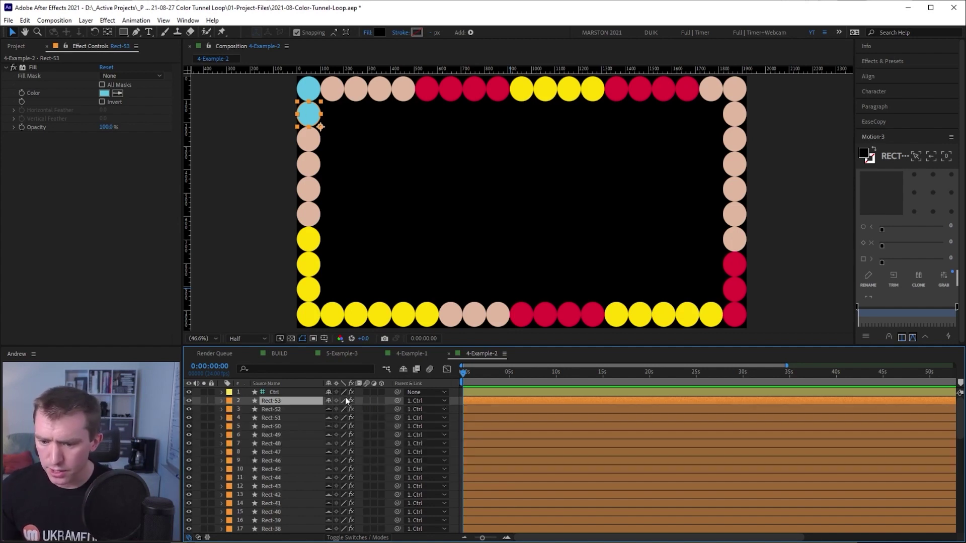
pyautogui.click(404, 369)
pyautogui.click(203, 418)
pyautogui.click(268, 418)
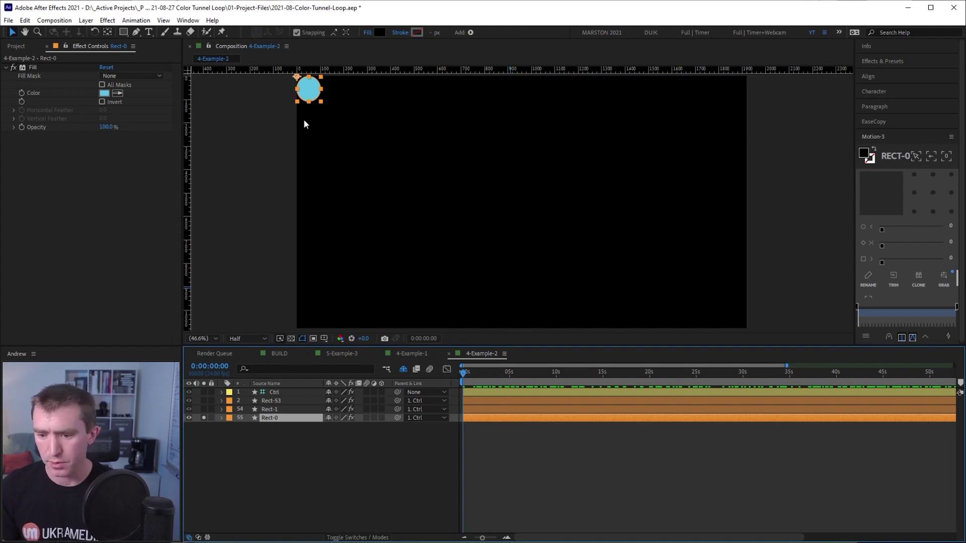
pyautogui.press('space')
pyautogui.press('space')
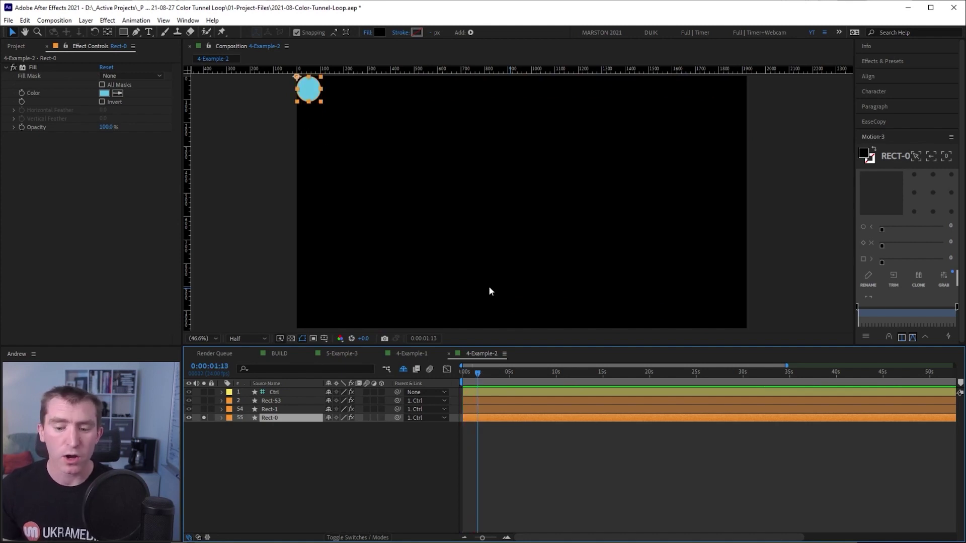
pyautogui.press('e')
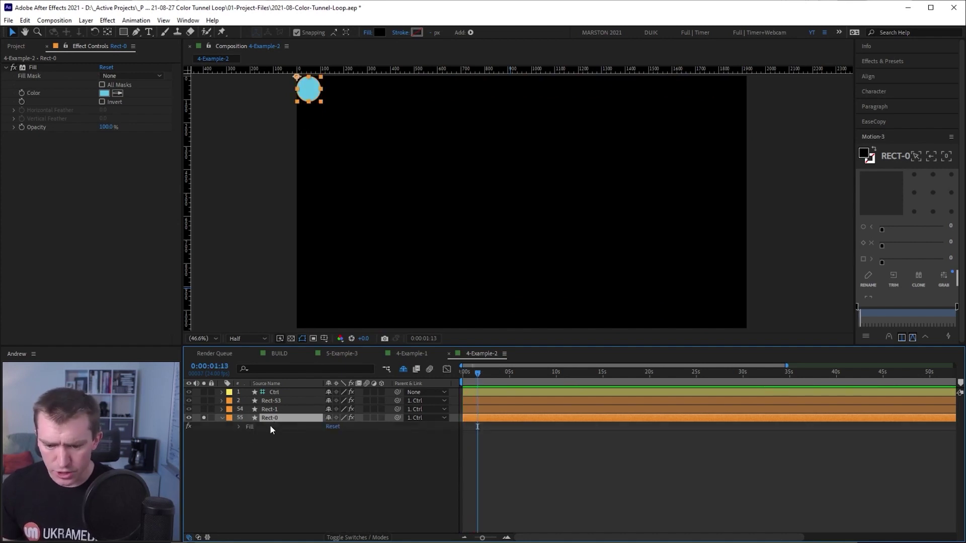
pyautogui.click(238, 426)
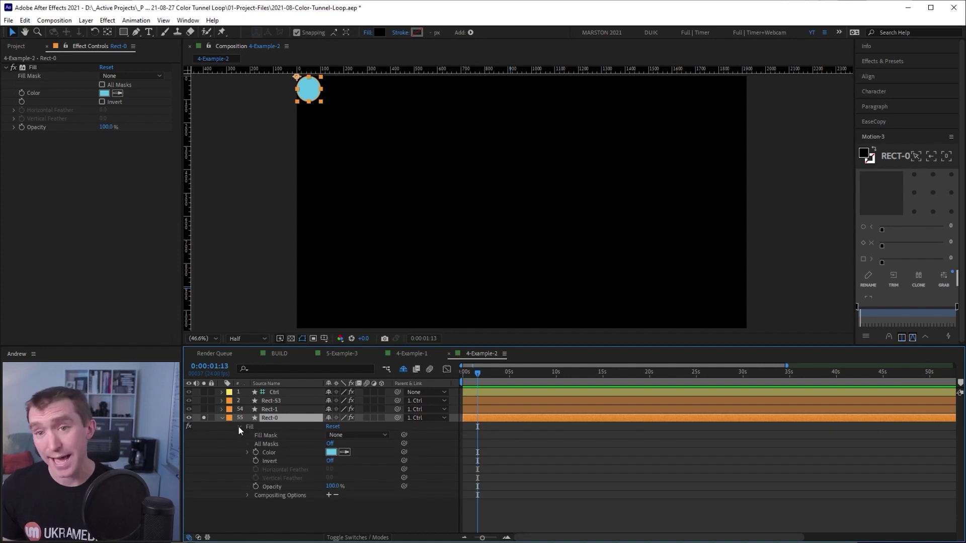
pyautogui.click(277, 454)
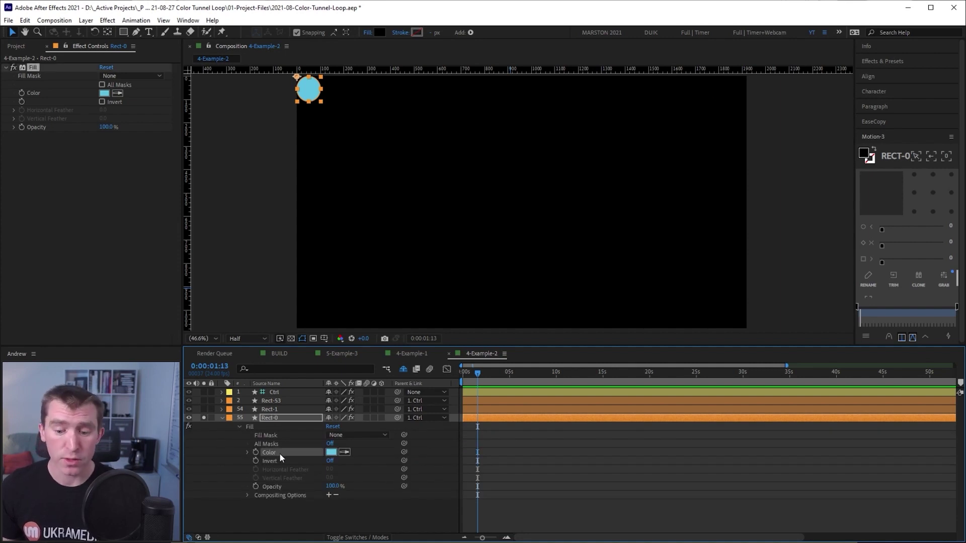
# Review Rect-0's Color expression, where line 9's freq multiplies frameDuration by Ctrl's Freq slider.
pyautogui.click(247, 452)
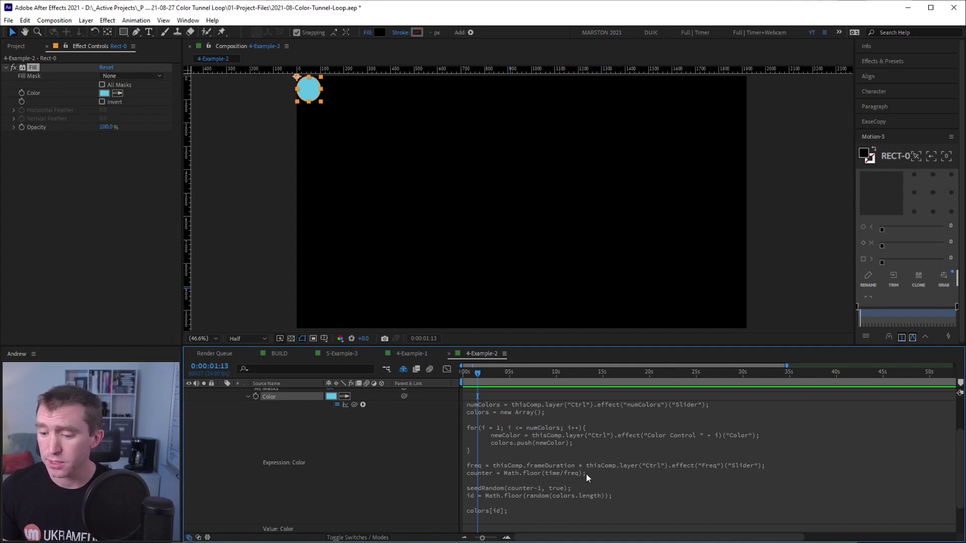
pyautogui.click(543, 470)
pyautogui.click(567, 472)
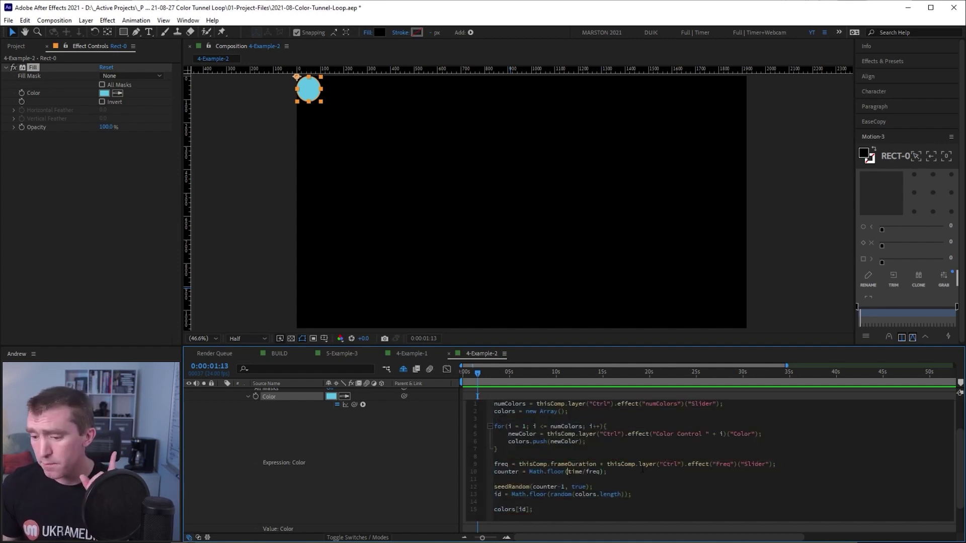
pyautogui.doubleClick(501, 464)
pyautogui.click(620, 464)
pyautogui.moveTo(607, 464); pyautogui.dragTo(775, 466)
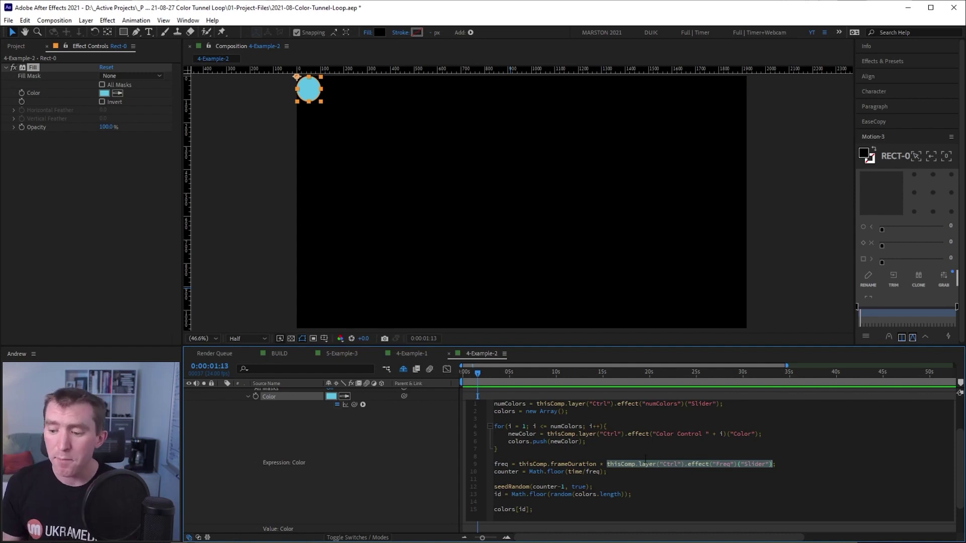
pyautogui.moveTo(519, 464); pyautogui.dragTo(602, 464)
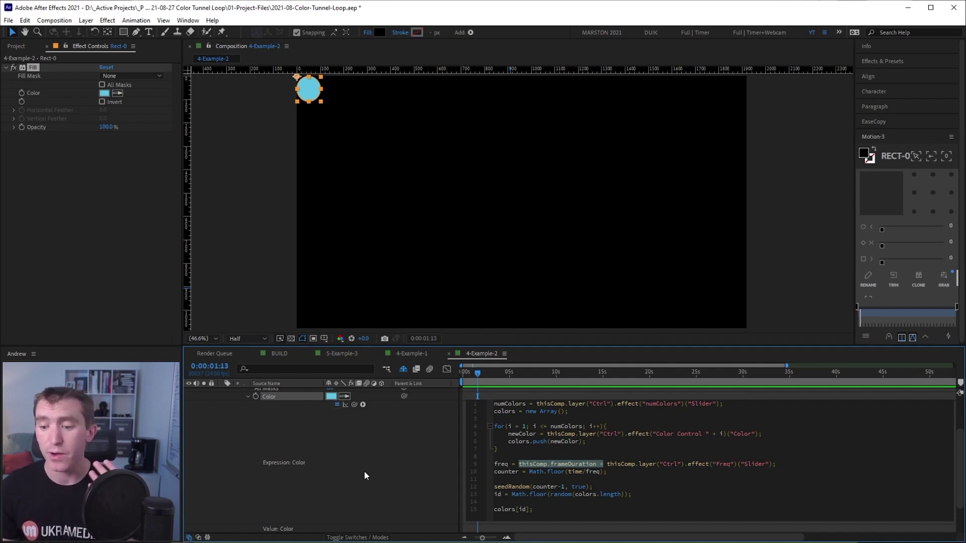
pyautogui.press('KP_Enter')
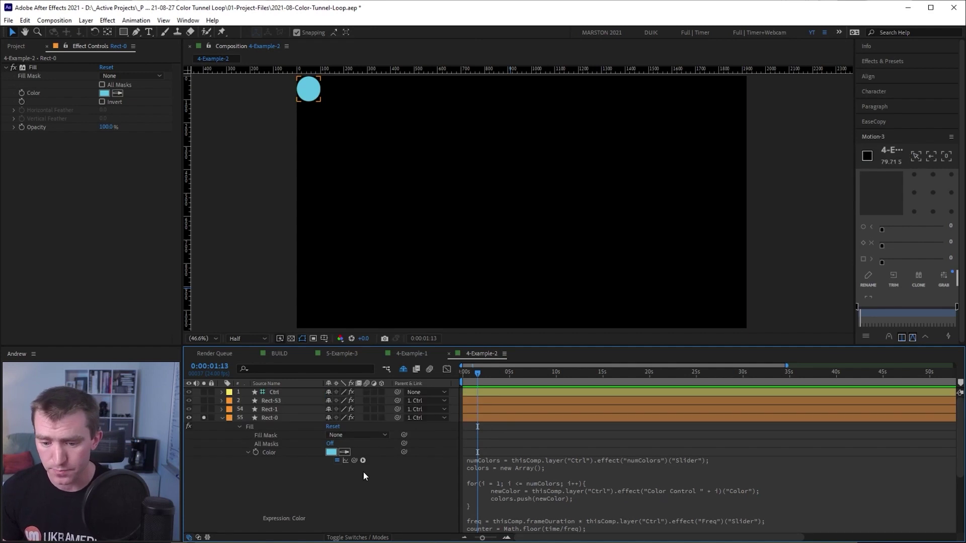
# Collapse and unsolo Rect-0, then inspect Ctrl's frameDelay effect settings.
pyautogui.click(221, 418)
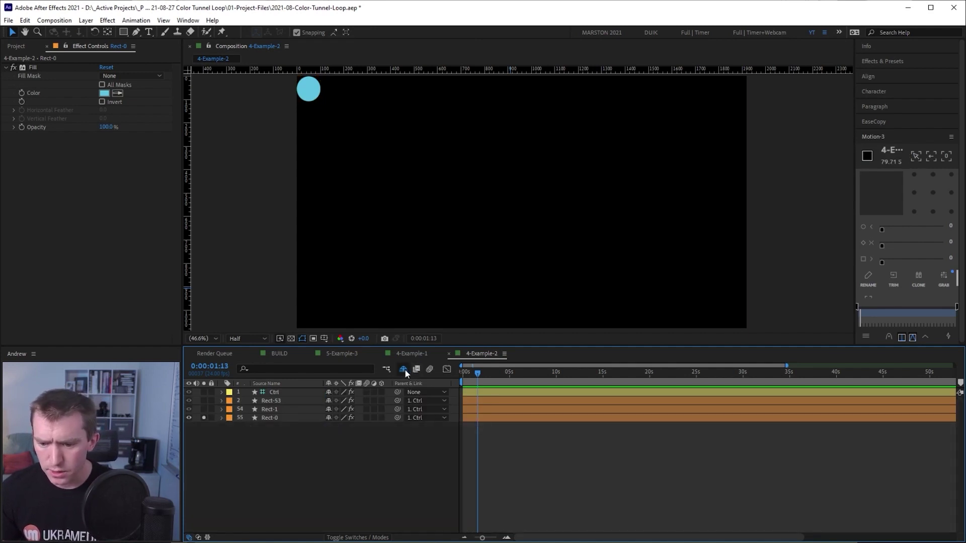
pyautogui.click(206, 417)
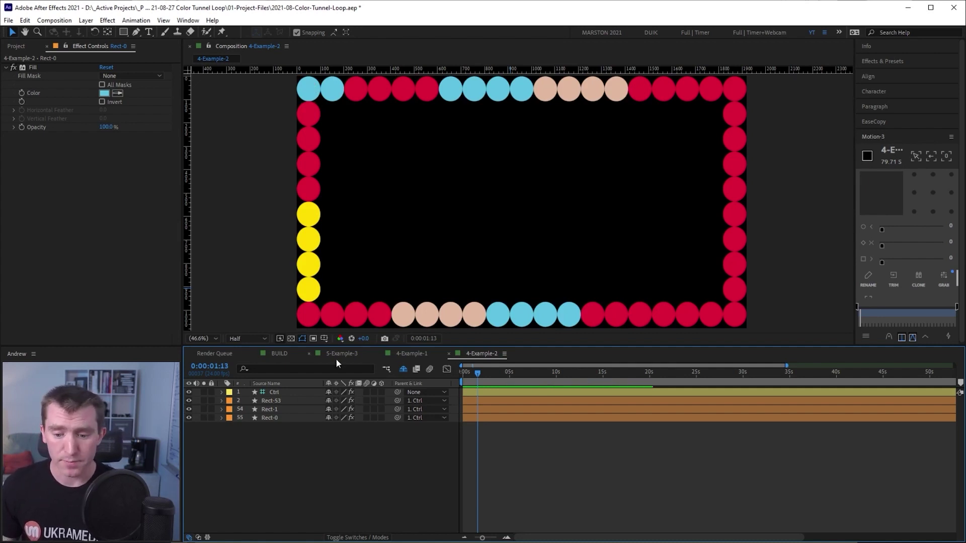
pyautogui.click(301, 393)
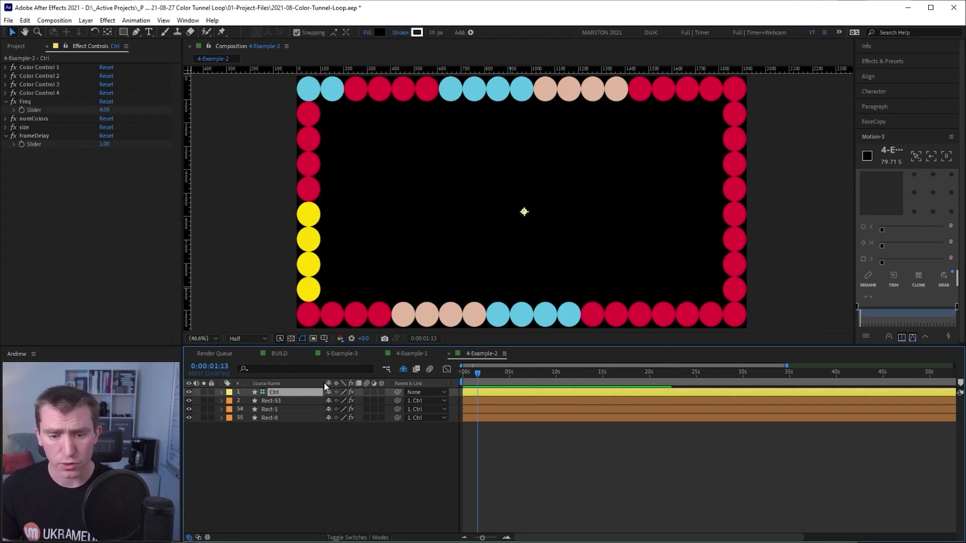
pyautogui.click(31, 136)
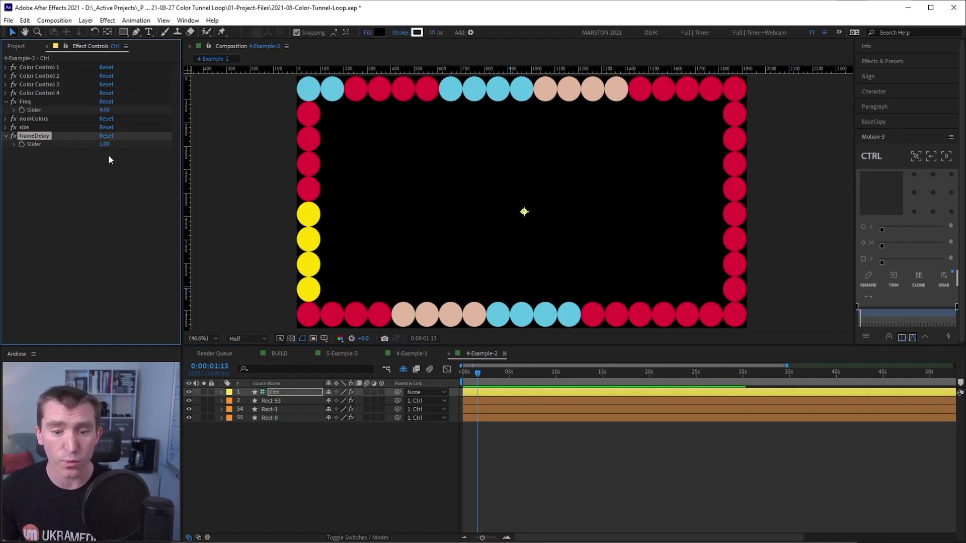
# Disable Hide Shy Layers to reveal all Rect layers and select Rect-12.
pyautogui.click(387, 370)
pyautogui.click(274, 412)
pyautogui.scroll(-5, 274, 414)
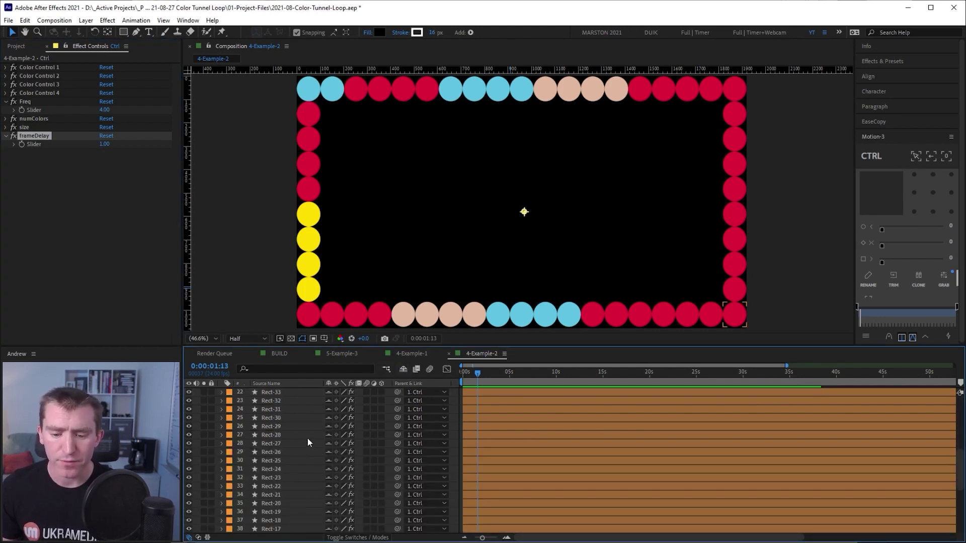
pyautogui.scroll(-4, 304, 445)
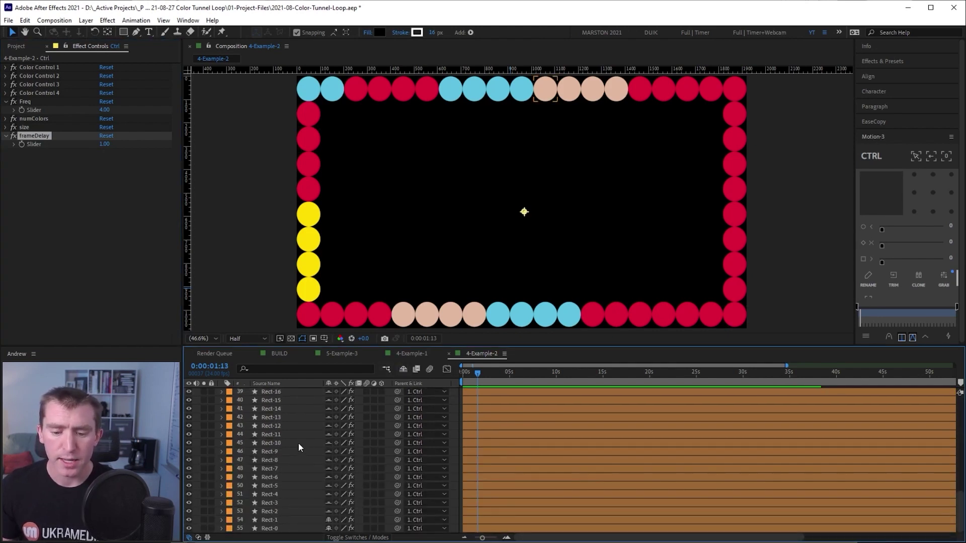
pyautogui.click(278, 428)
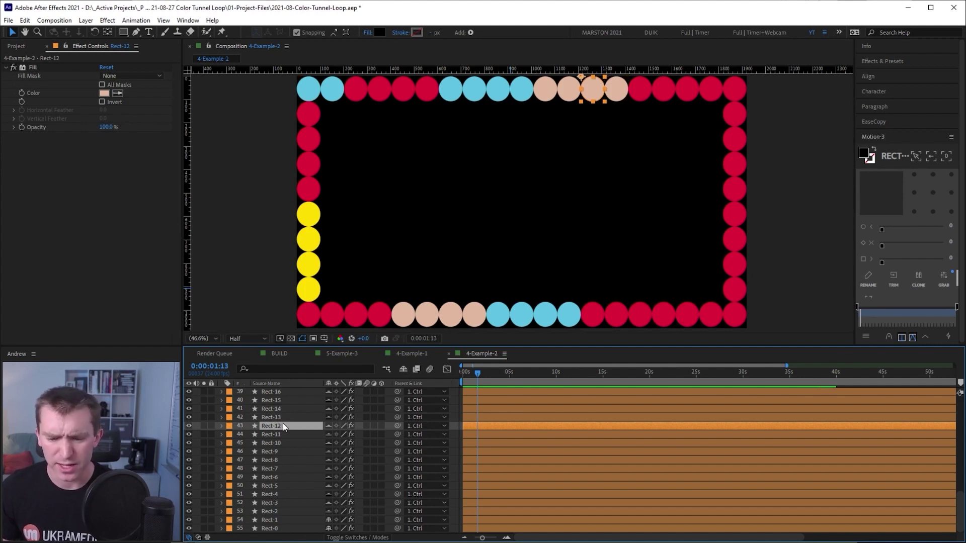
# Expand Rect-12's Fill effect and Color property to enter its expression.
pyautogui.press('e')
pyautogui.click(239, 435)
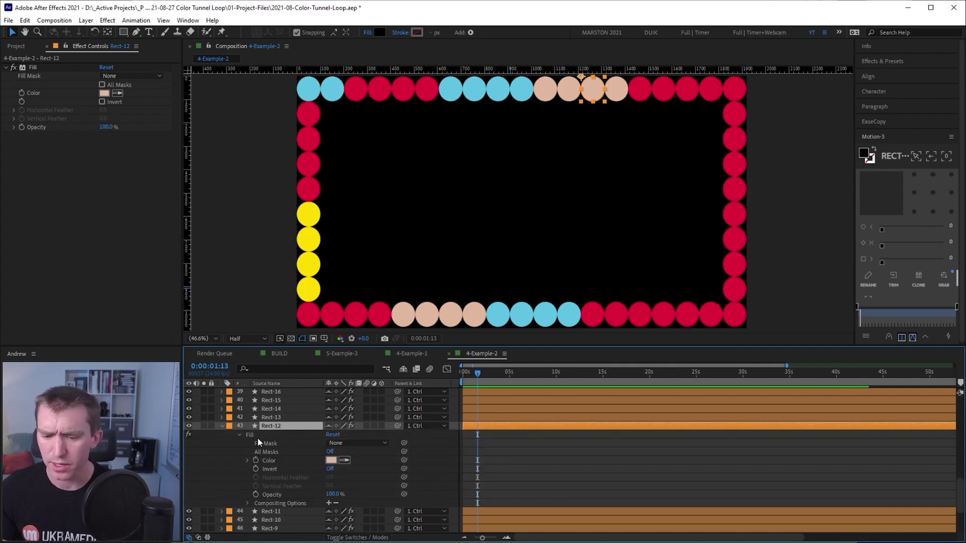
pyautogui.click(246, 461)
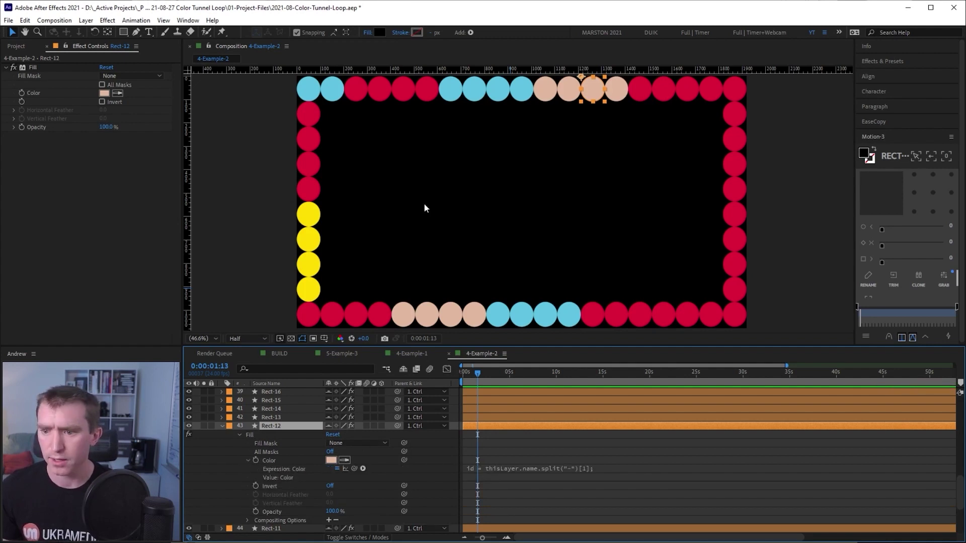
pyautogui.click(501, 465)
pyautogui.click(533, 468)
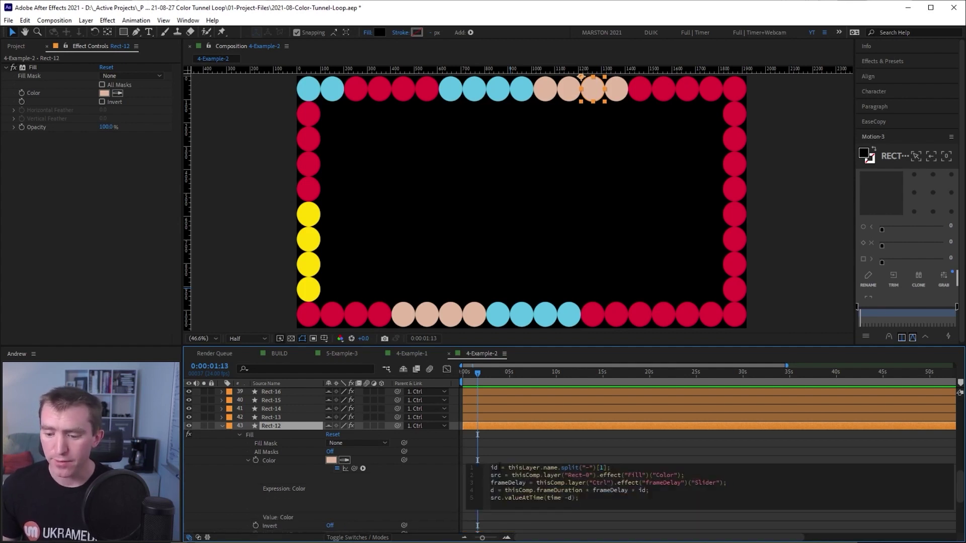
# Examine line 1's layer-name split that derives the index from 'Rect-12'.
pyautogui.click(560, 467)
pyautogui.hotkey('shift', 'End')
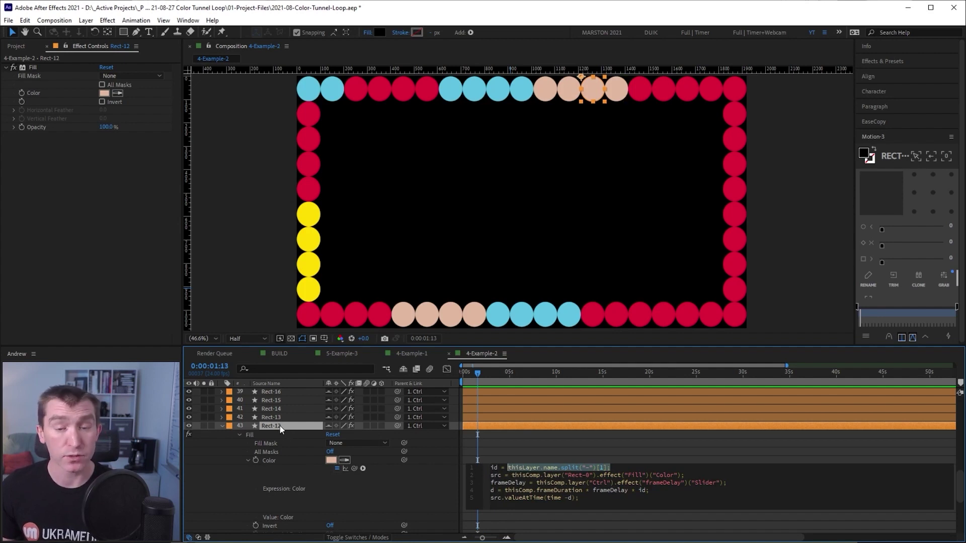
pyautogui.press('Return')
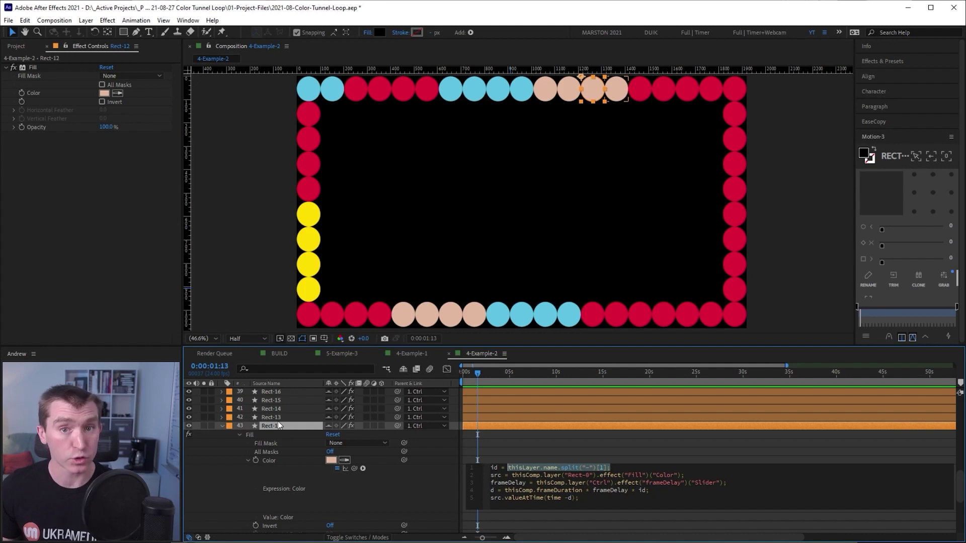
pyautogui.click(518, 468)
# Walk through the Rect-0 colour reference, frameDelay slider and line 4's delay calculation d.
pyautogui.moveTo(508, 475); pyautogui.dragTo(686, 475)
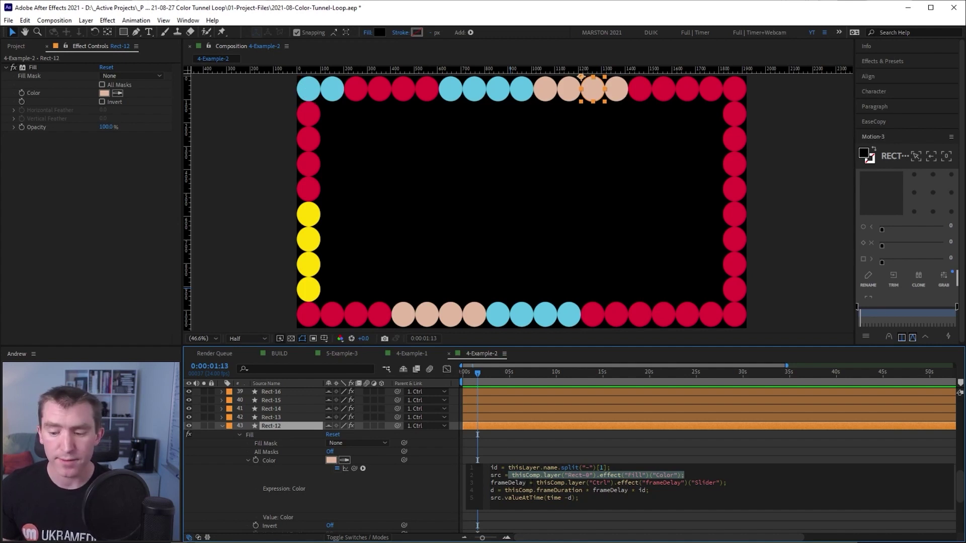
pyautogui.moveTo(536, 483); pyautogui.dragTo(545, 484)
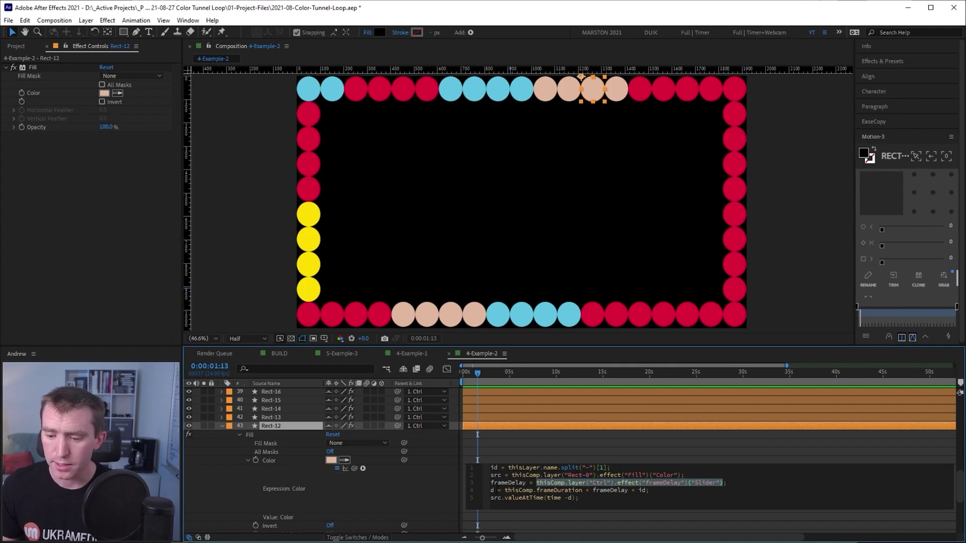
pyautogui.doubleClick(493, 490)
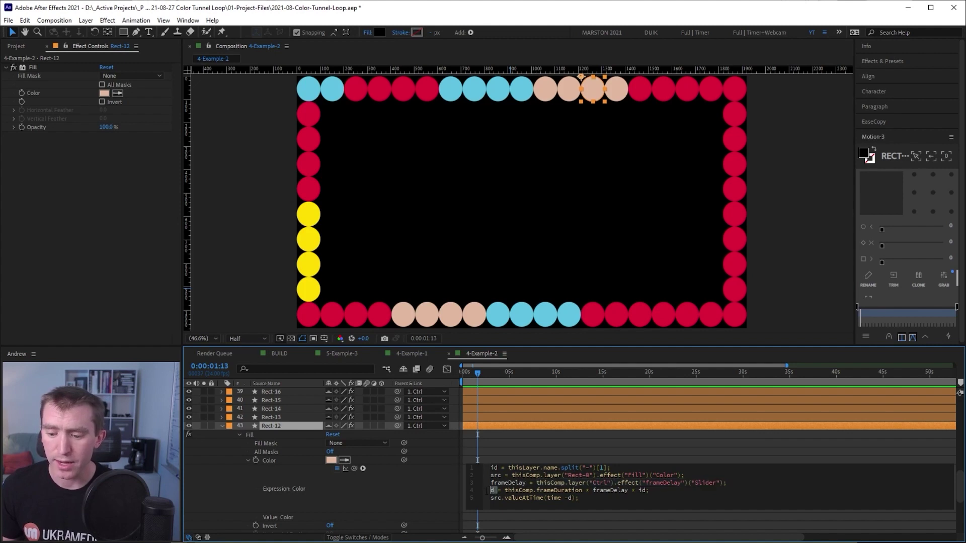
pyautogui.click(507, 490)
pyautogui.moveTo(507, 491); pyautogui.dragTo(577, 493)
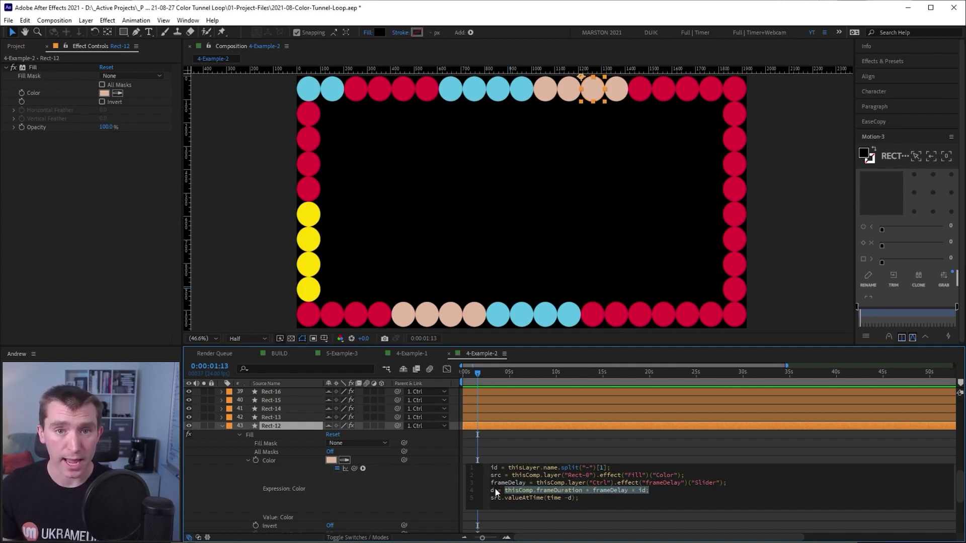
pyautogui.click(285, 425)
# Compare Rect-16 and Rect-13, reviewing the Rect-0 reference and the valueAtTime call on line 5.
pyautogui.click(281, 395)
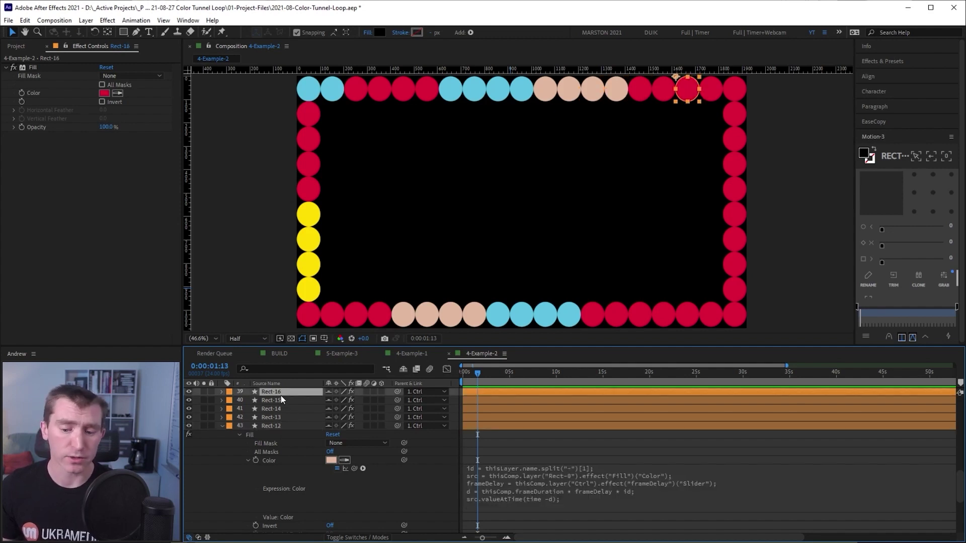
pyautogui.click(280, 420)
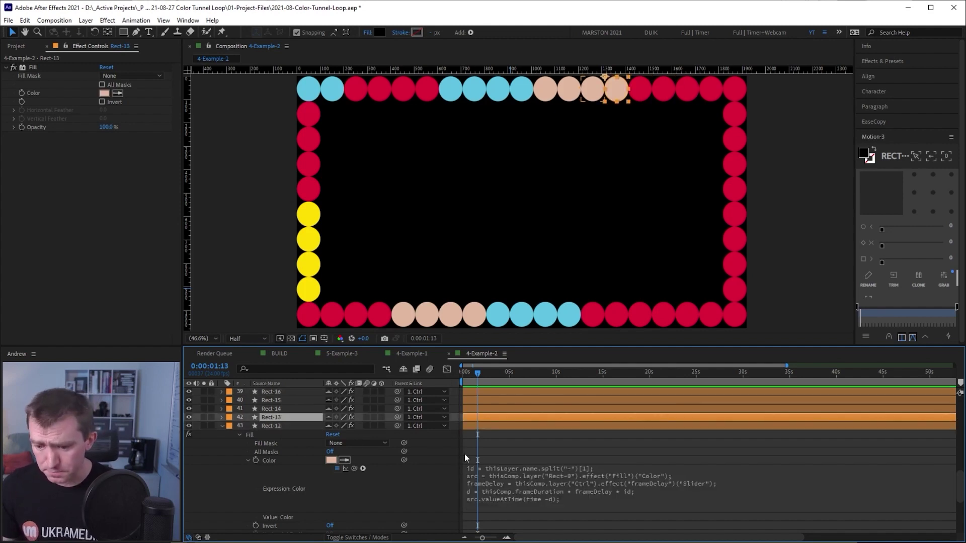
pyautogui.click(539, 493)
pyautogui.click(539, 491)
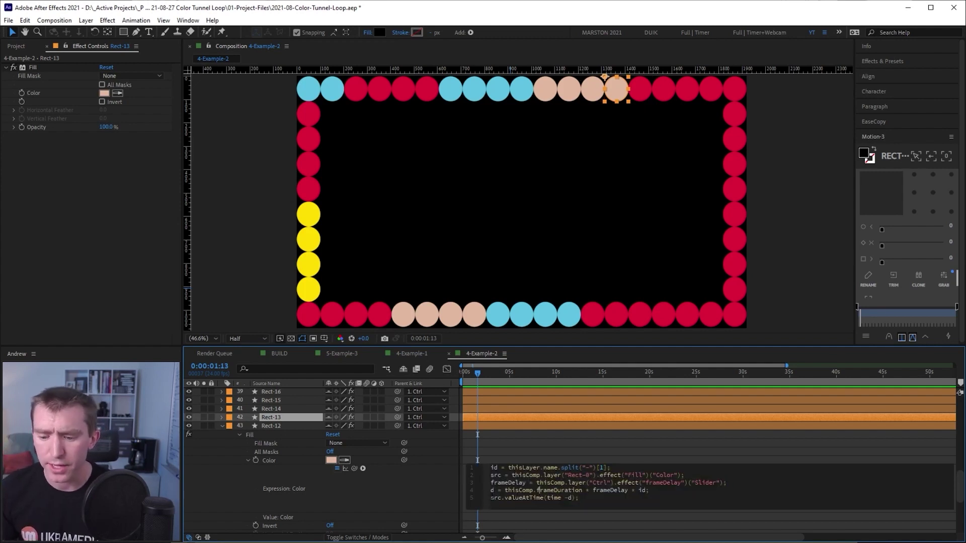
pyautogui.doubleClick(496, 499)
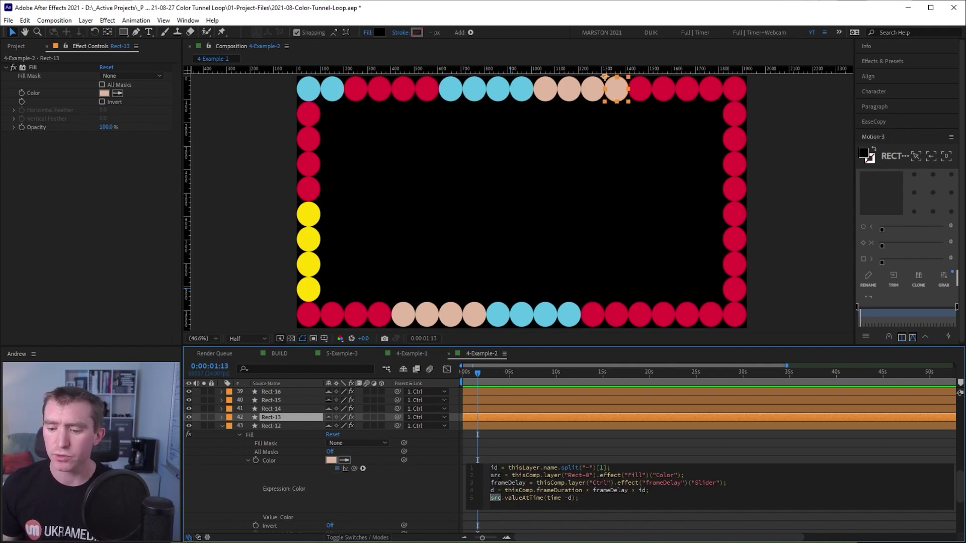
pyautogui.moveTo(513, 475); pyautogui.dragTo(675, 475)
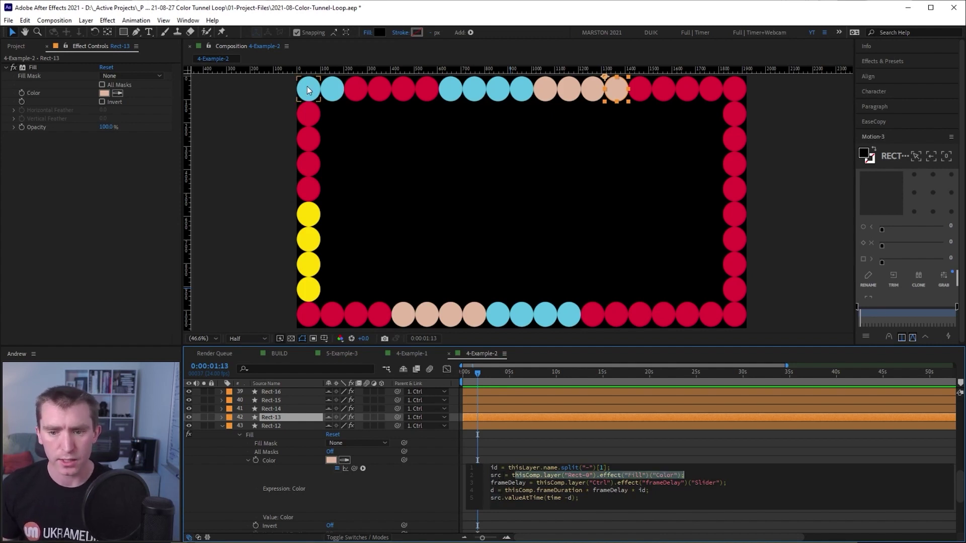
pyautogui.click(524, 499)
pyautogui.moveTo(505, 498); pyautogui.dragTo(547, 504)
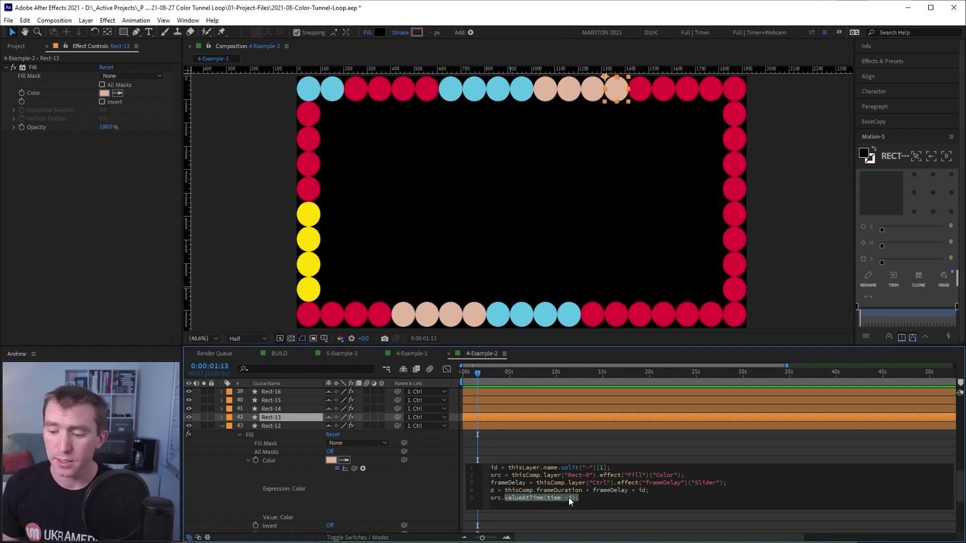
# Collapse Rect-12's Fill properties and play a preview of the colours circling the border.
pyautogui.click(280, 430)
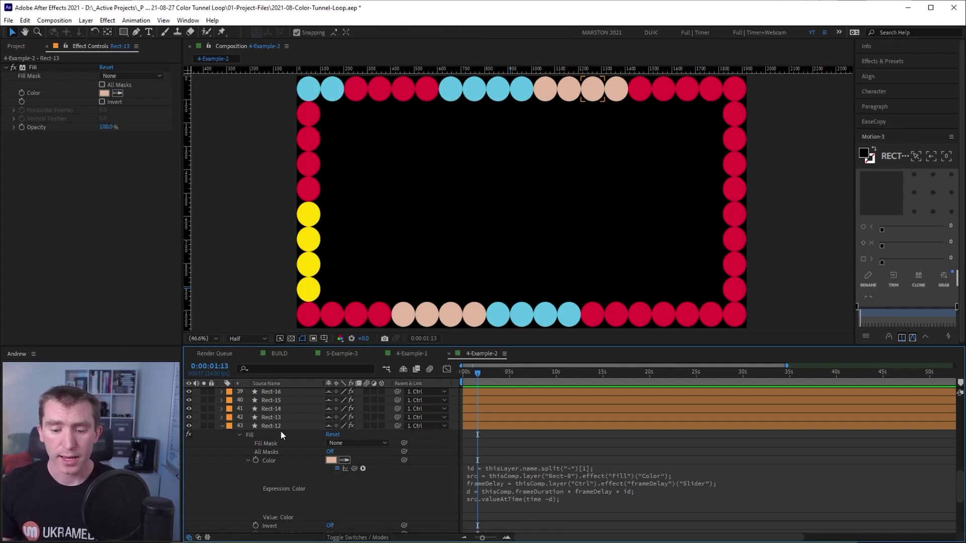
pyautogui.click(222, 425)
pyautogui.scroll(-2, 517, 177)
pyautogui.click(518, 176)
pyautogui.press('space')
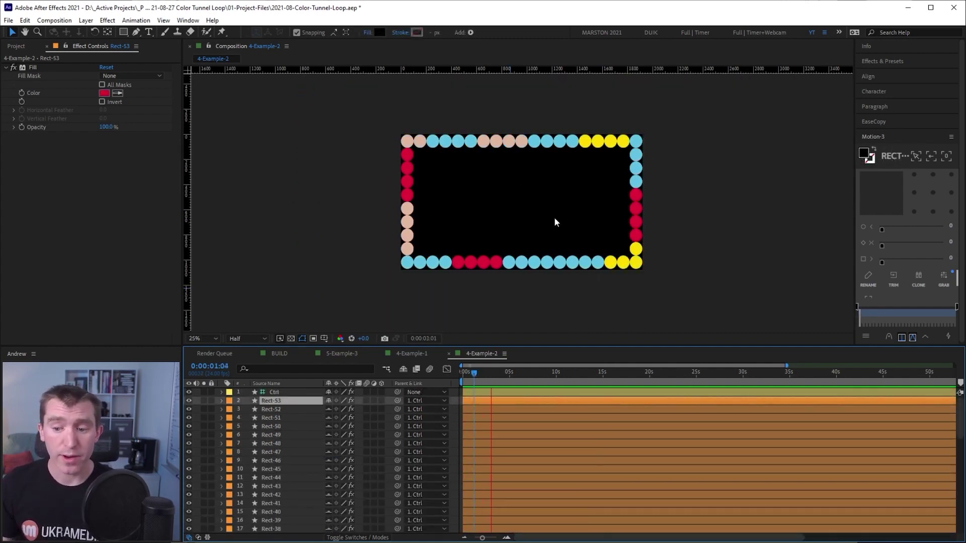